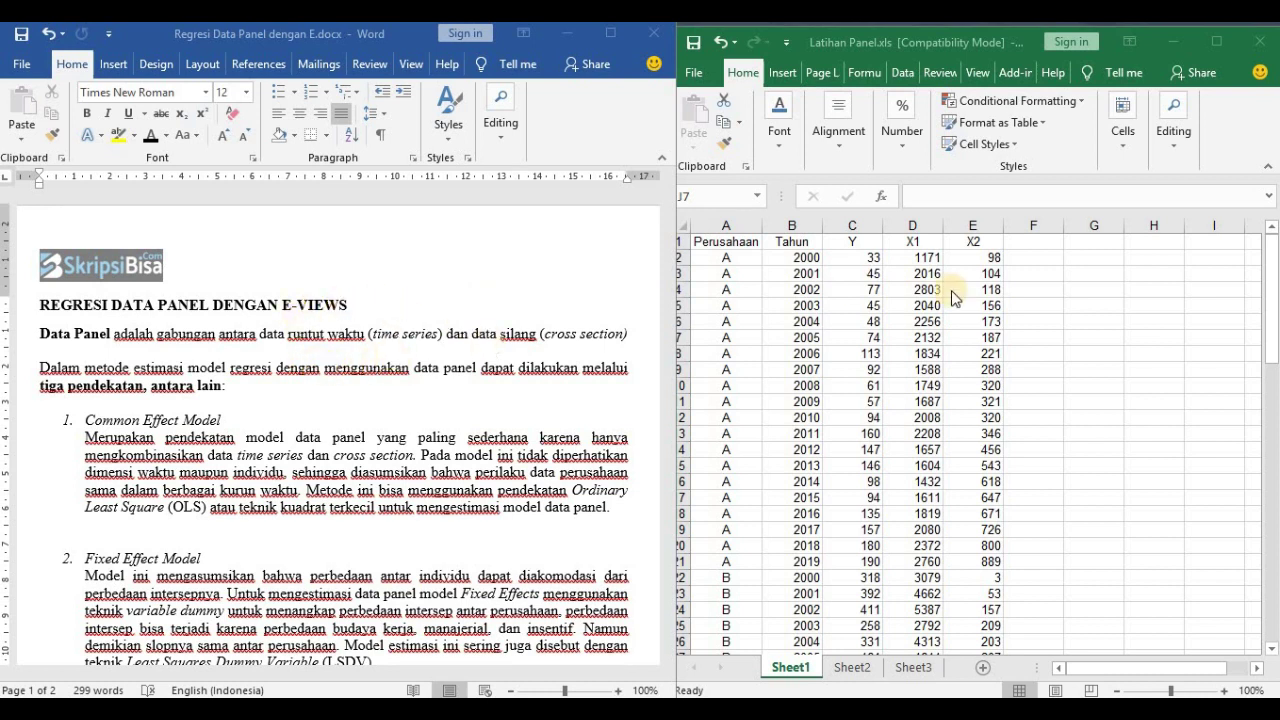
- Review the Common Effect, Fixed Effect and Random Effect Model descriptions in the panel data regression document
left_click(916, 43)
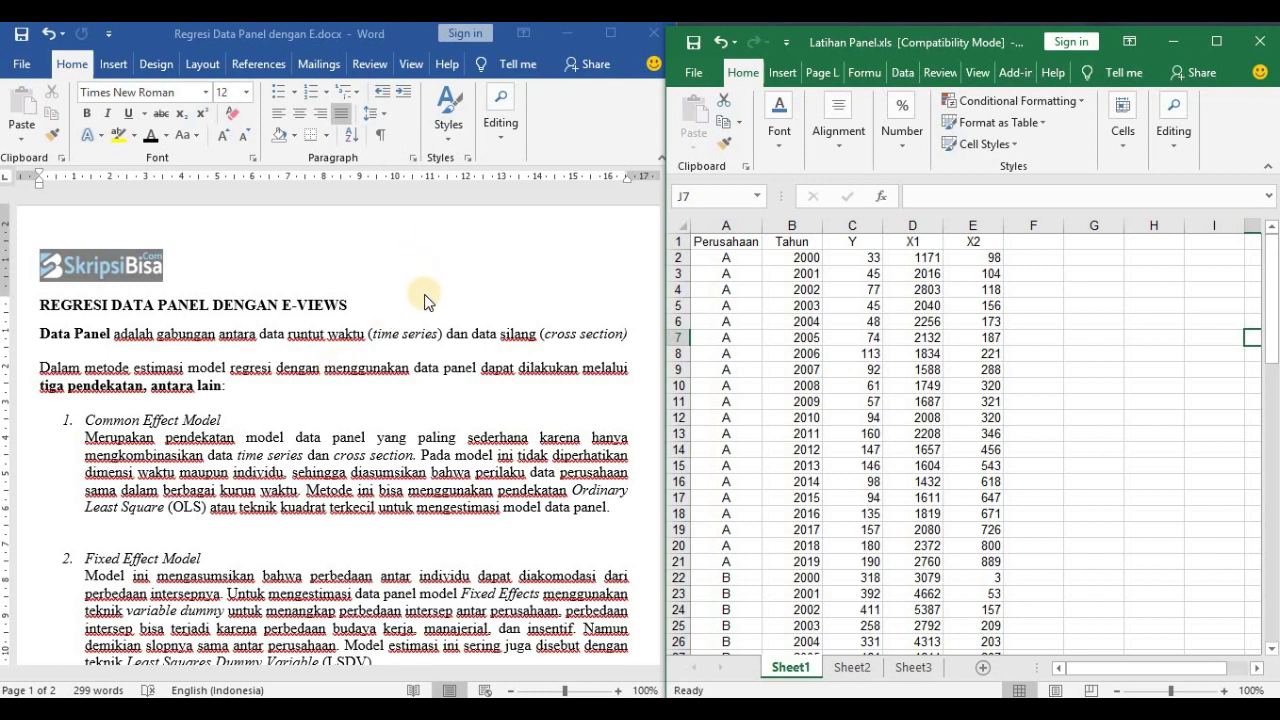
left_click(337, 412)
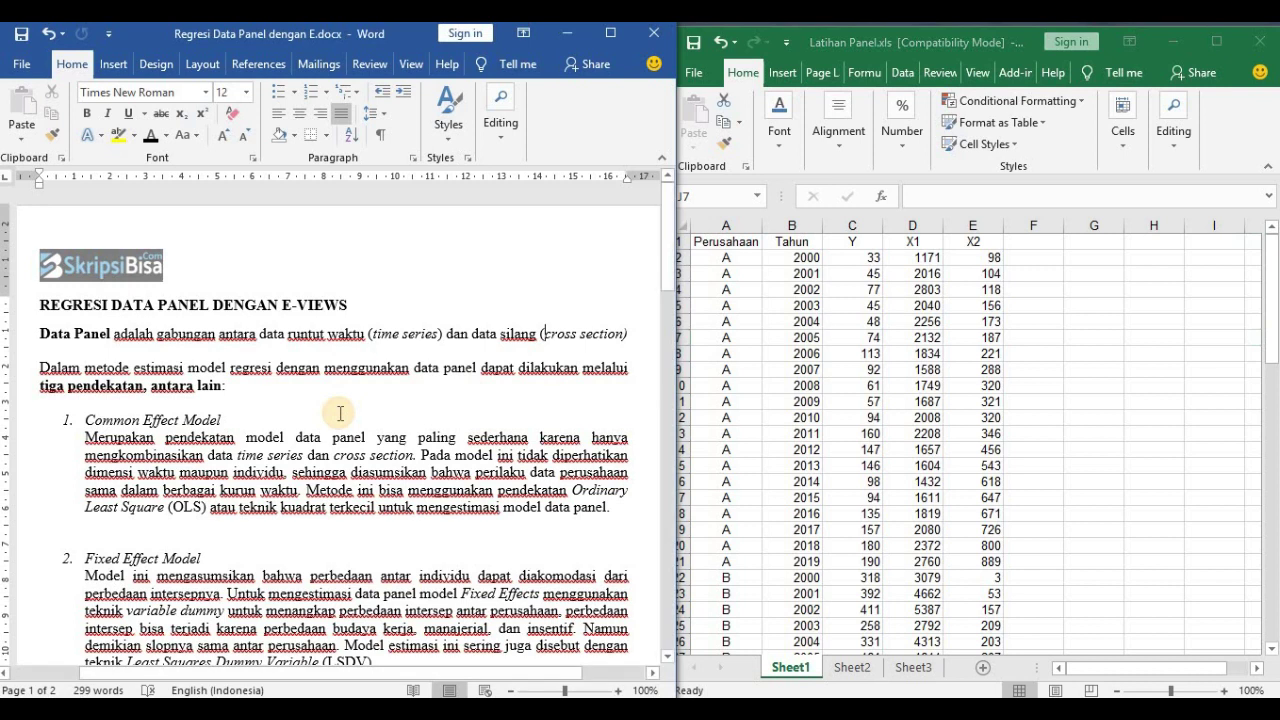
scroll(336, 412, "down", 1)
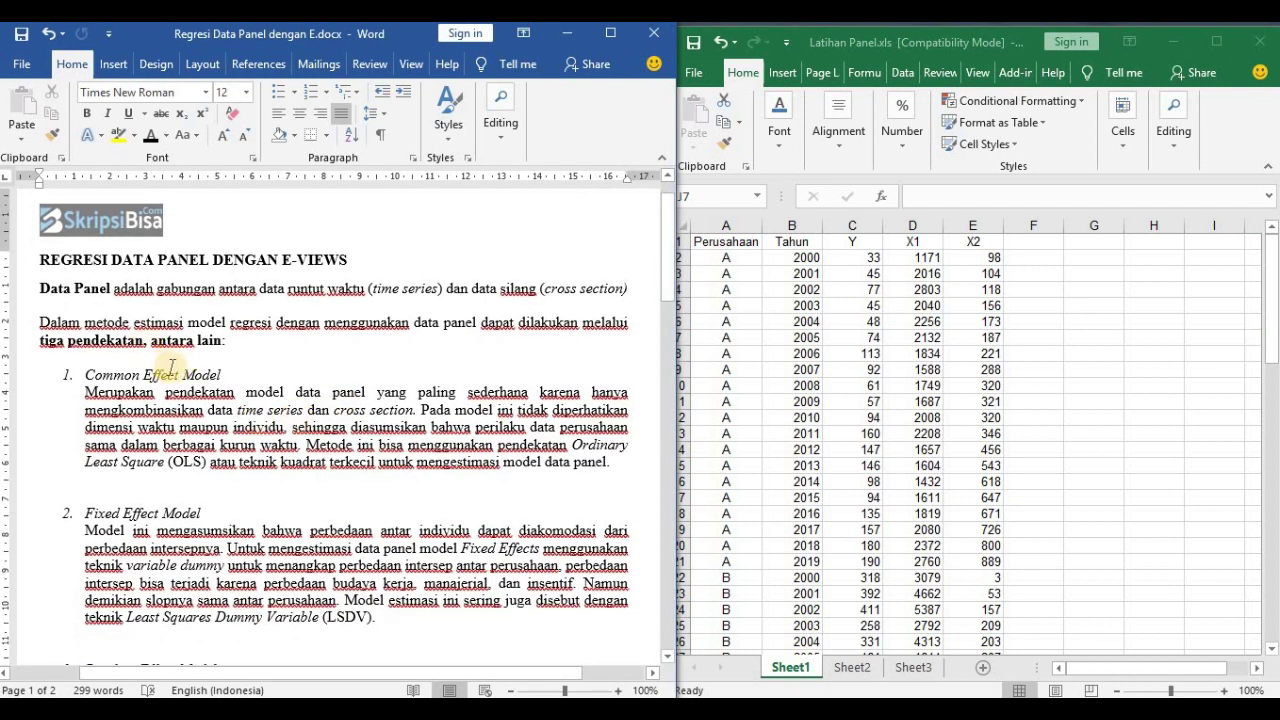
left_click_drag(237, 376, 84, 376)
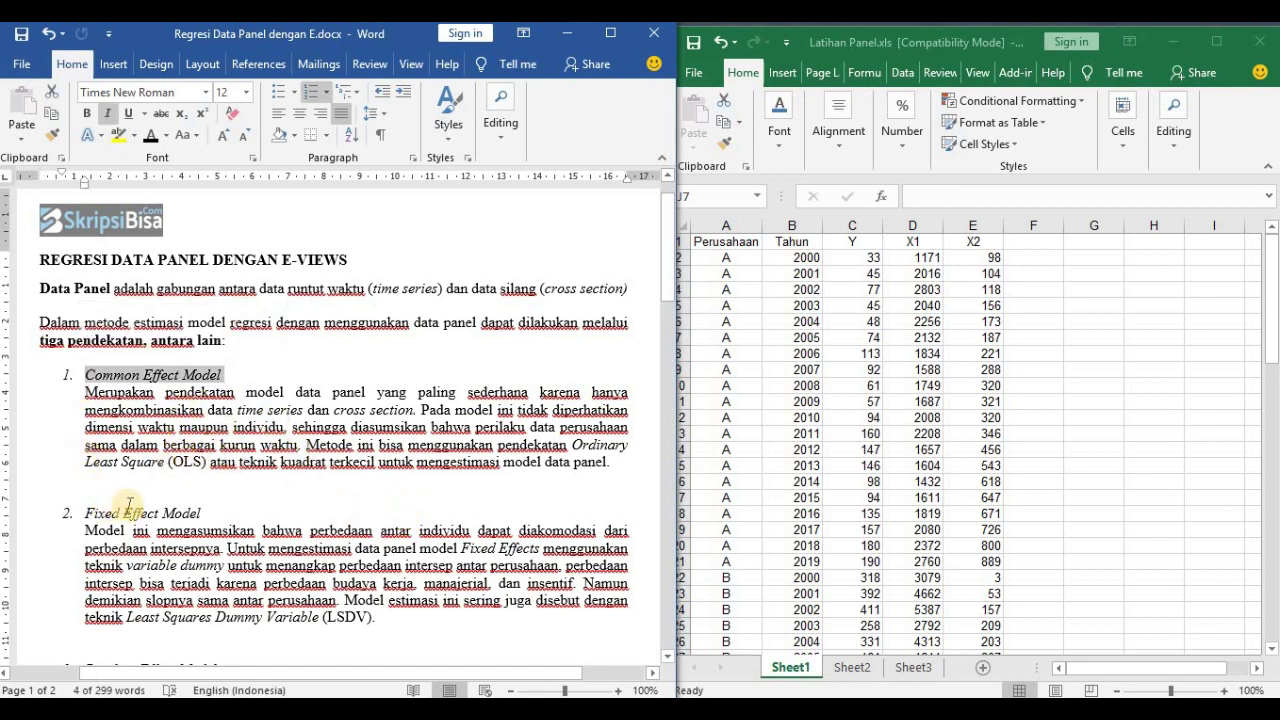
left_click_drag(203, 514, 62, 513)
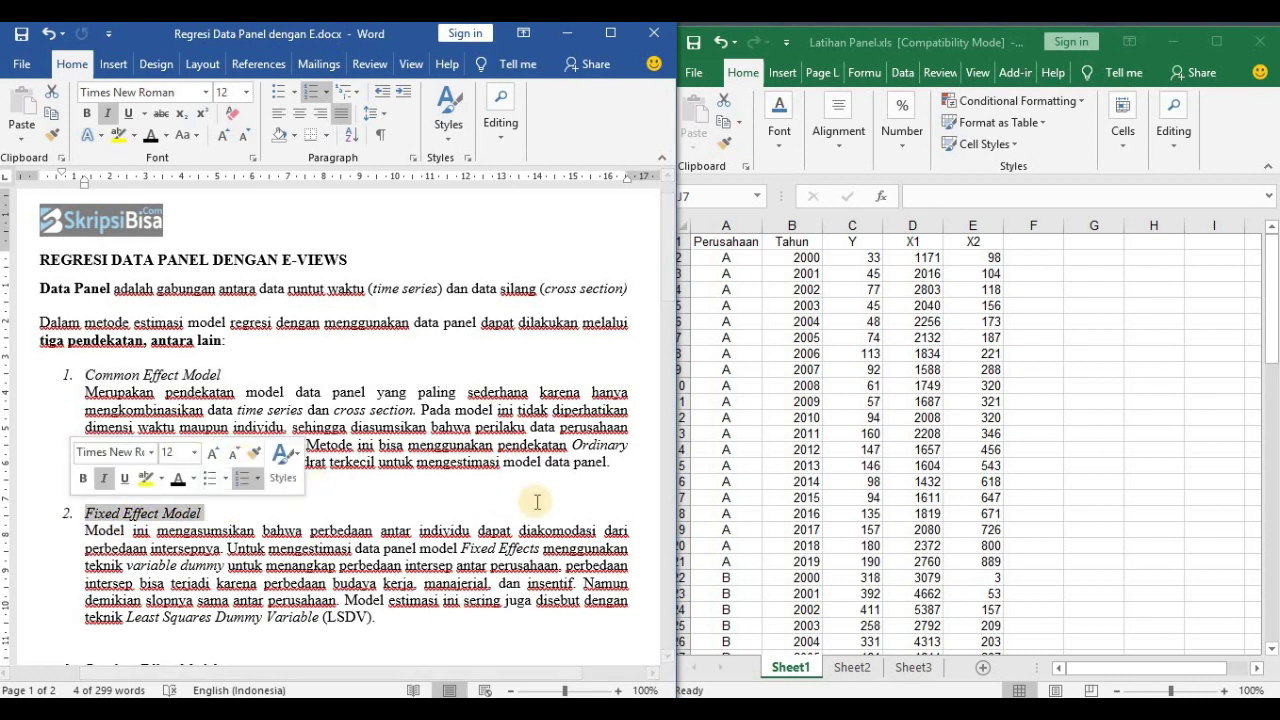
scroll(537, 502, "down", 2)
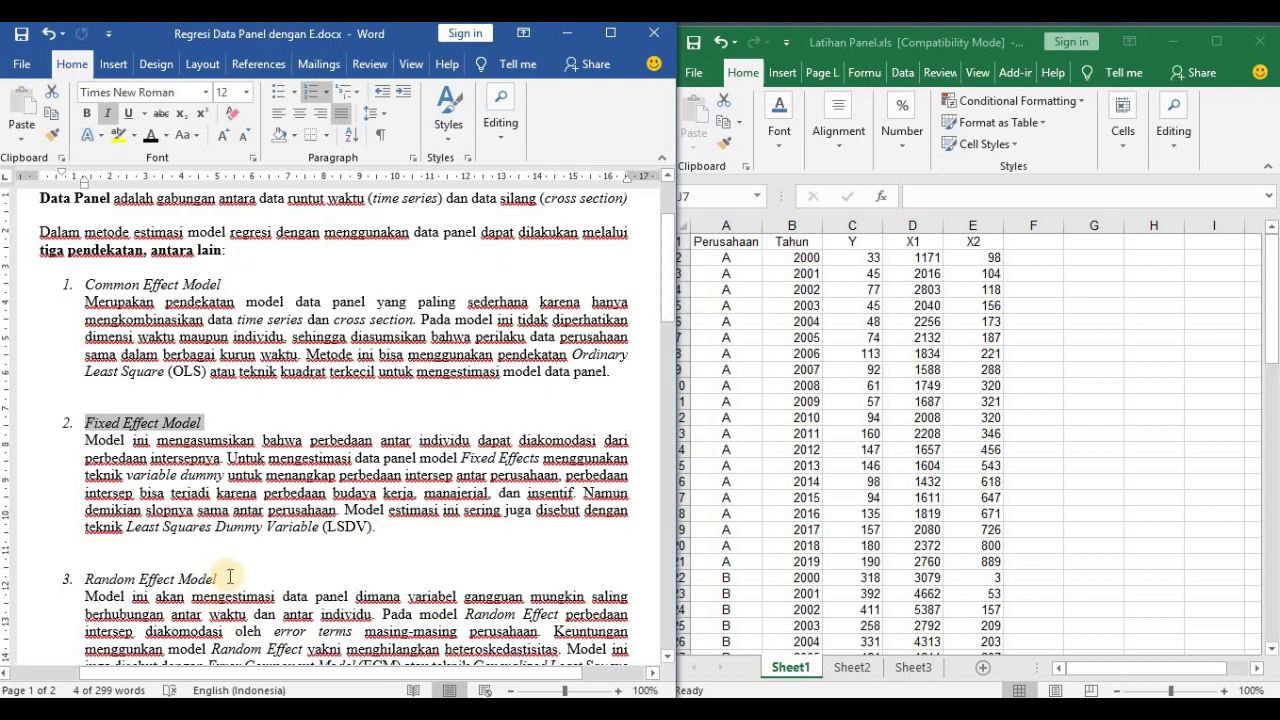
left_click_drag(218, 579, 84, 579)
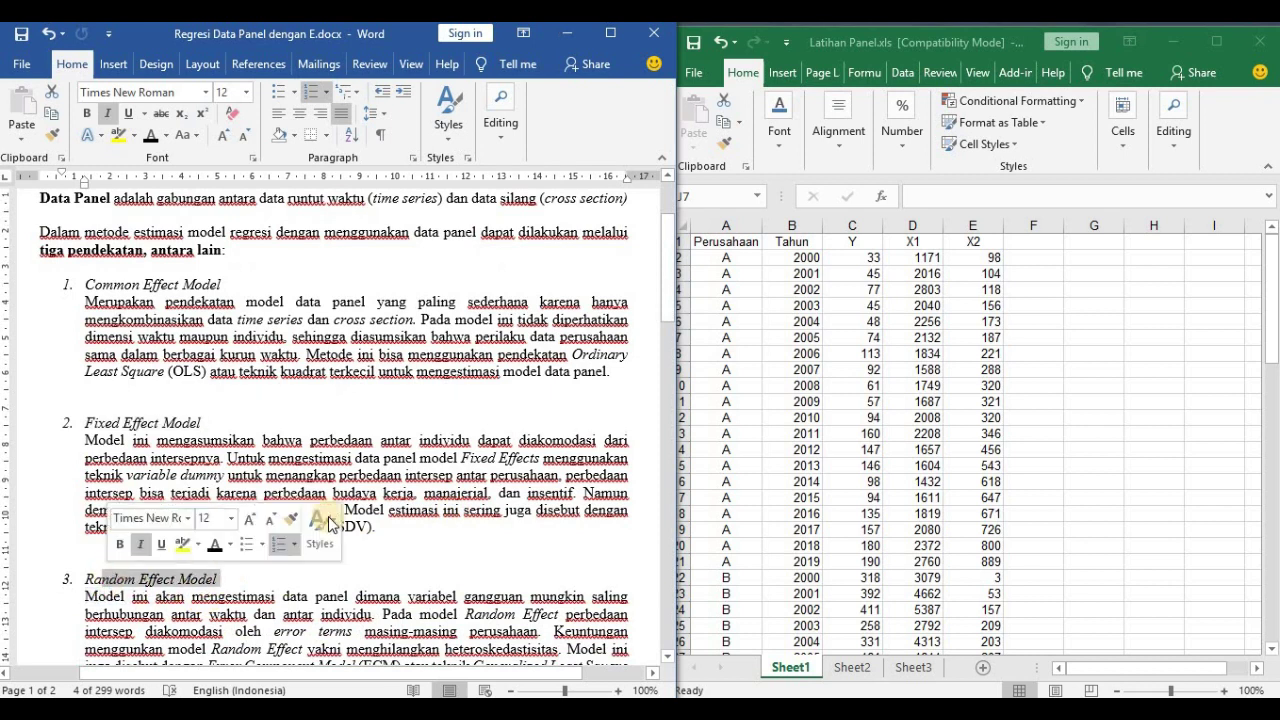
scroll(334, 512, "down", 1)
scroll(338, 512, "up", 1)
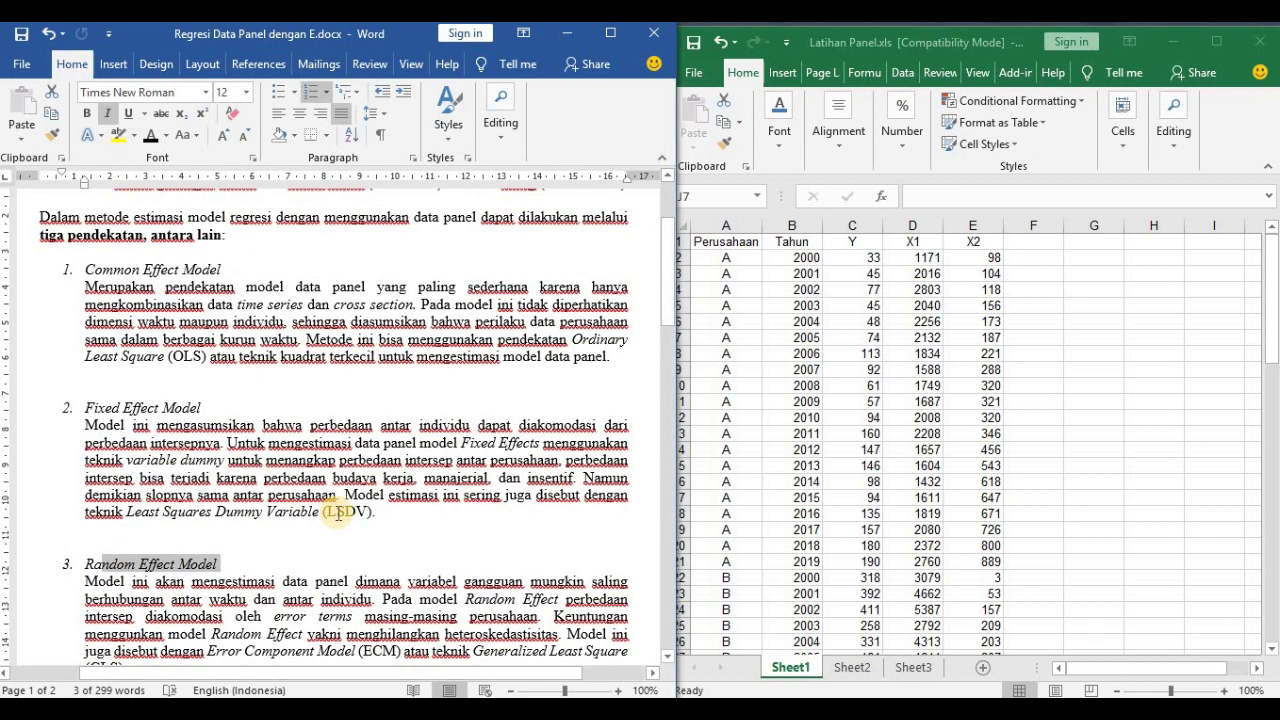
left_click(445, 421)
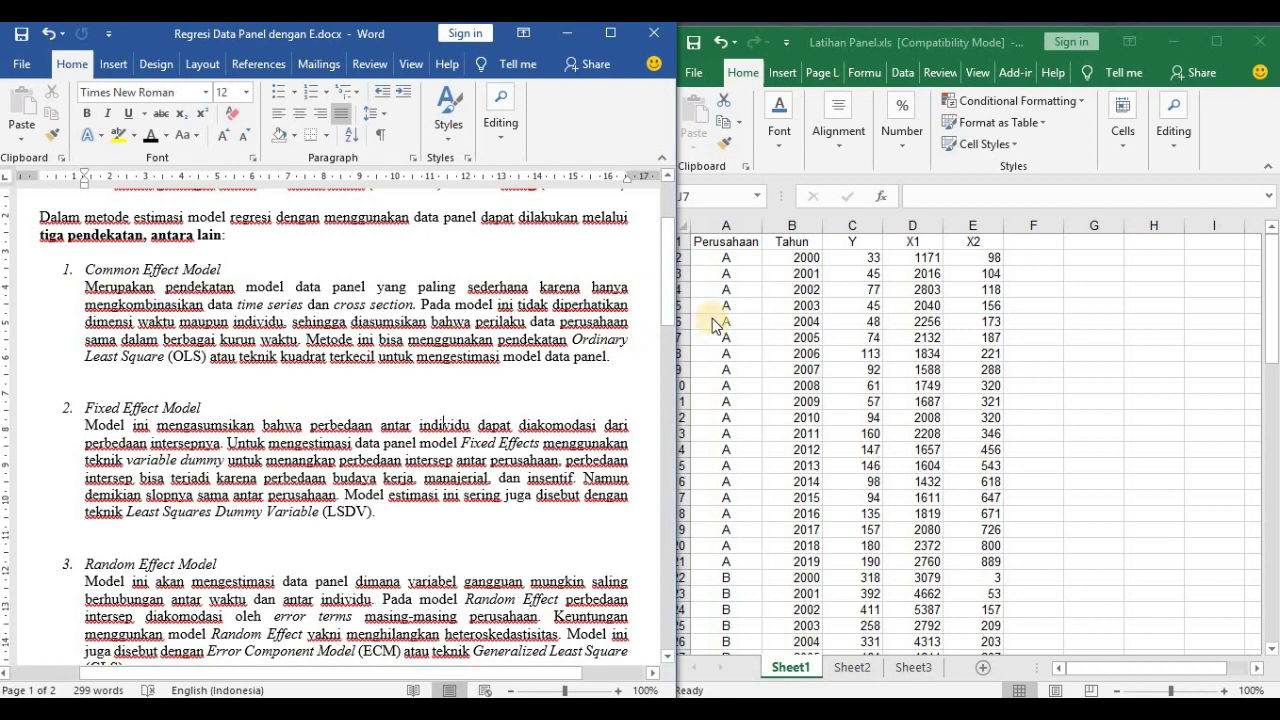
- Examine the H0 and H1 decision rules for the Chow, Hausman and Lagrange Multiplier tests on the document's second page
left_click_drag(664, 305, 648, 449)
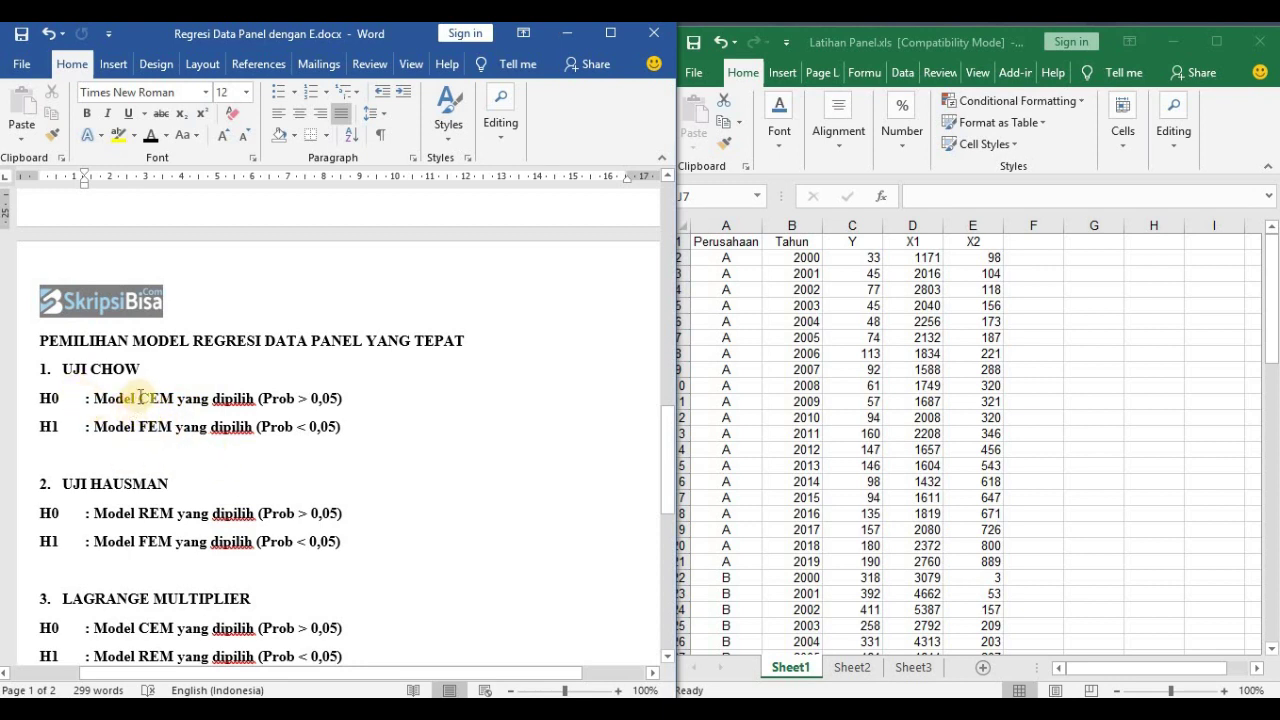
left_click_drag(139, 398, 174, 398)
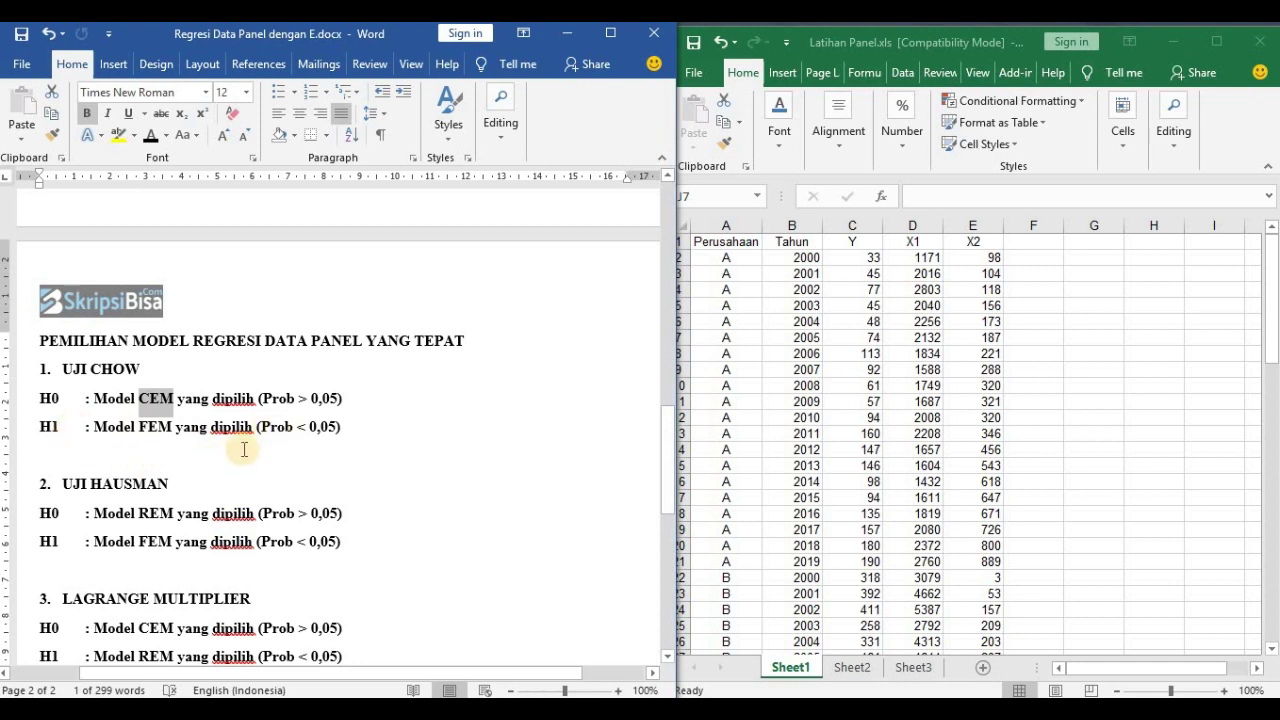
left_click(297, 399)
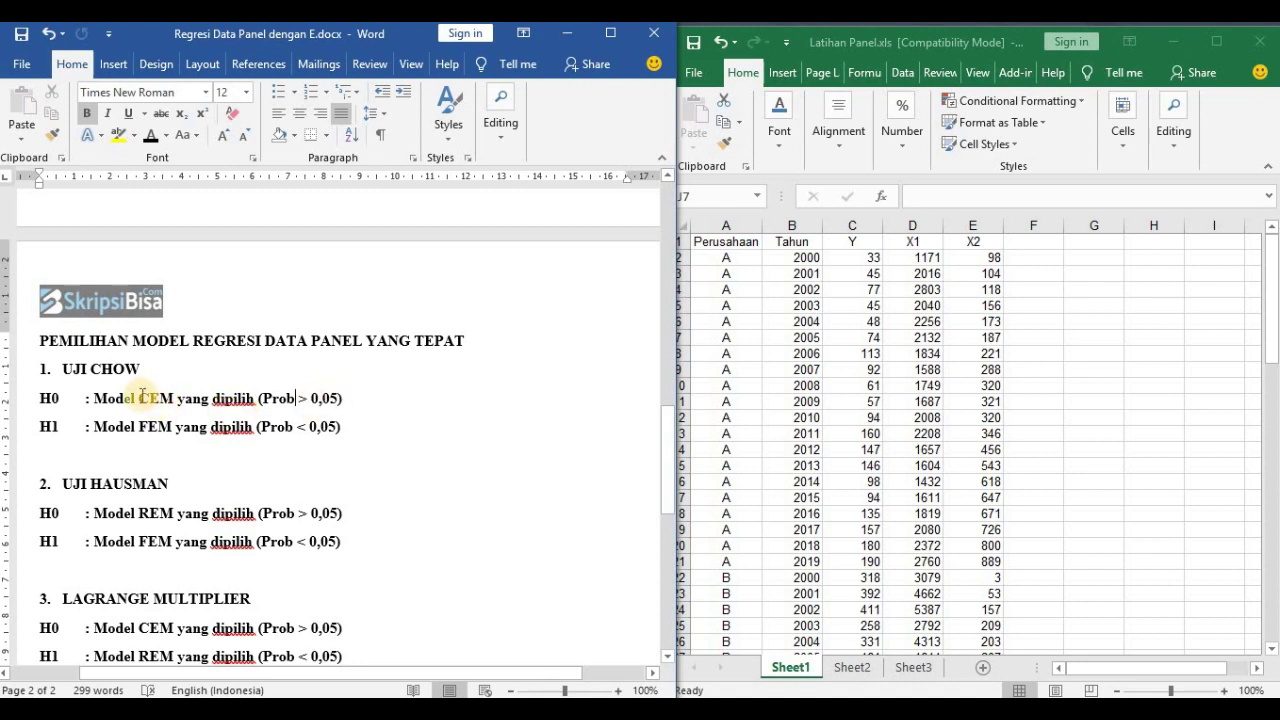
left_click_drag(143, 396, 172, 398)
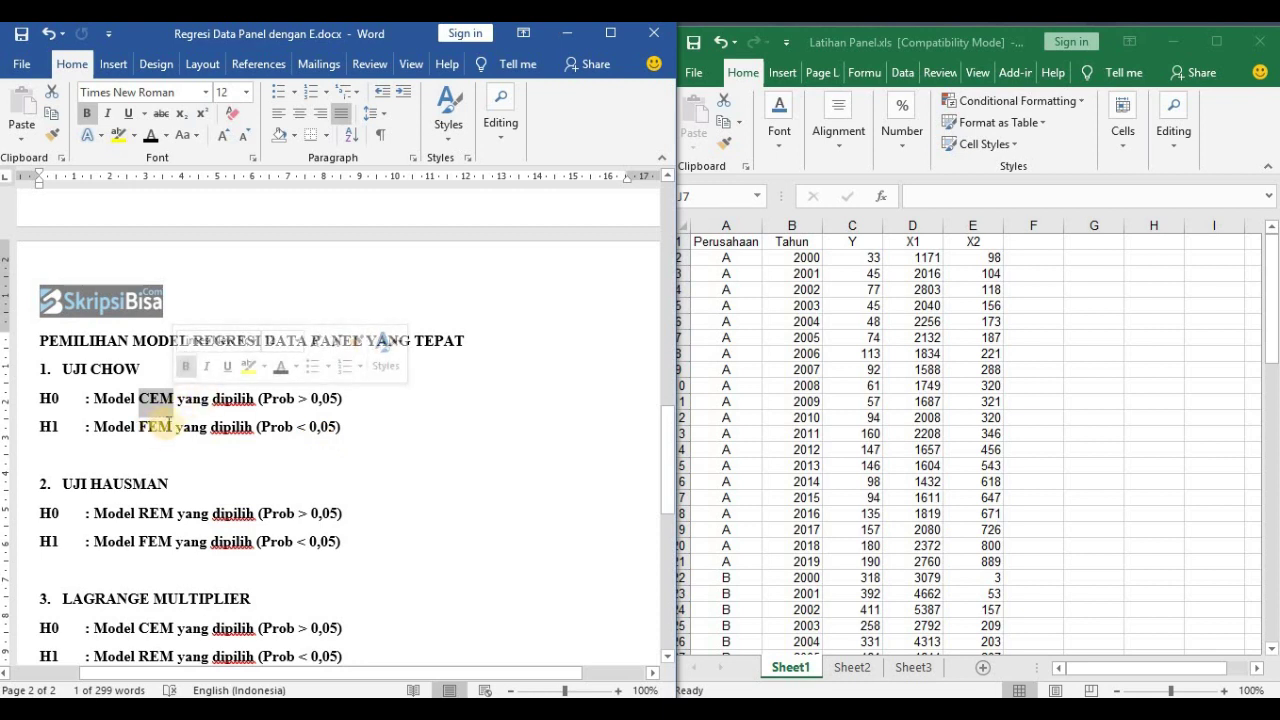
left_click(181, 430)
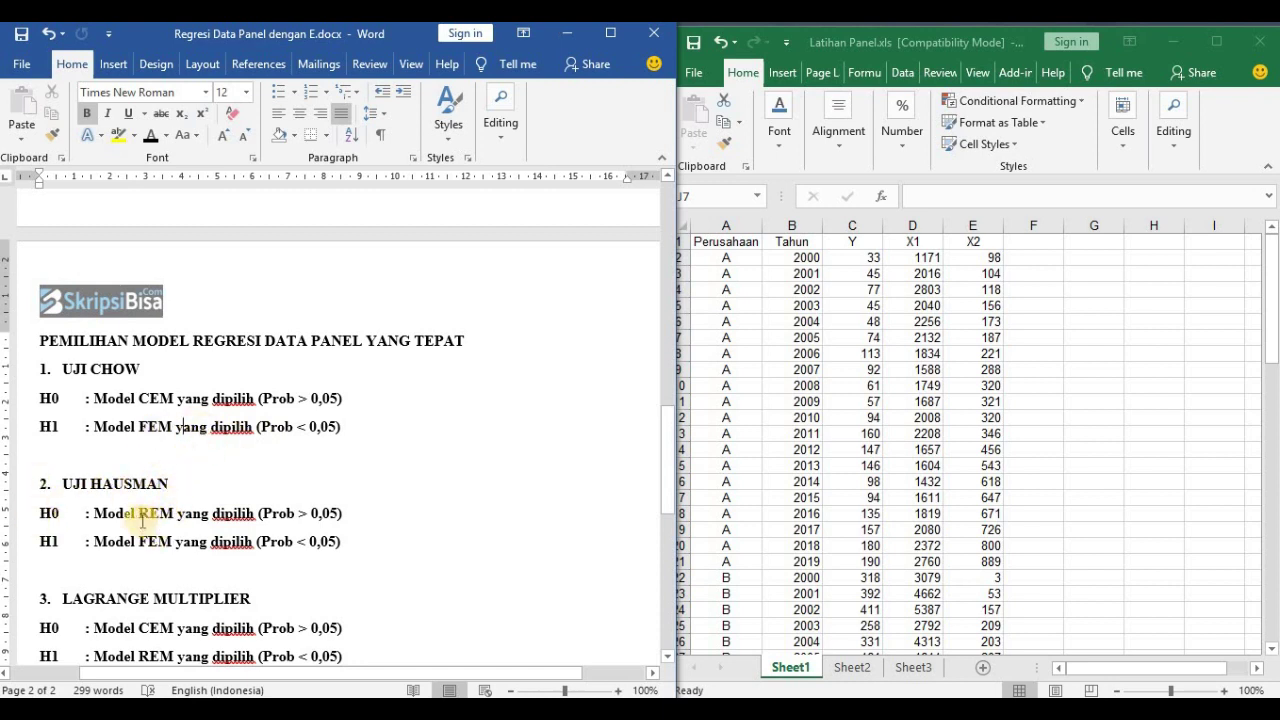
left_click_drag(141, 515, 172, 516)
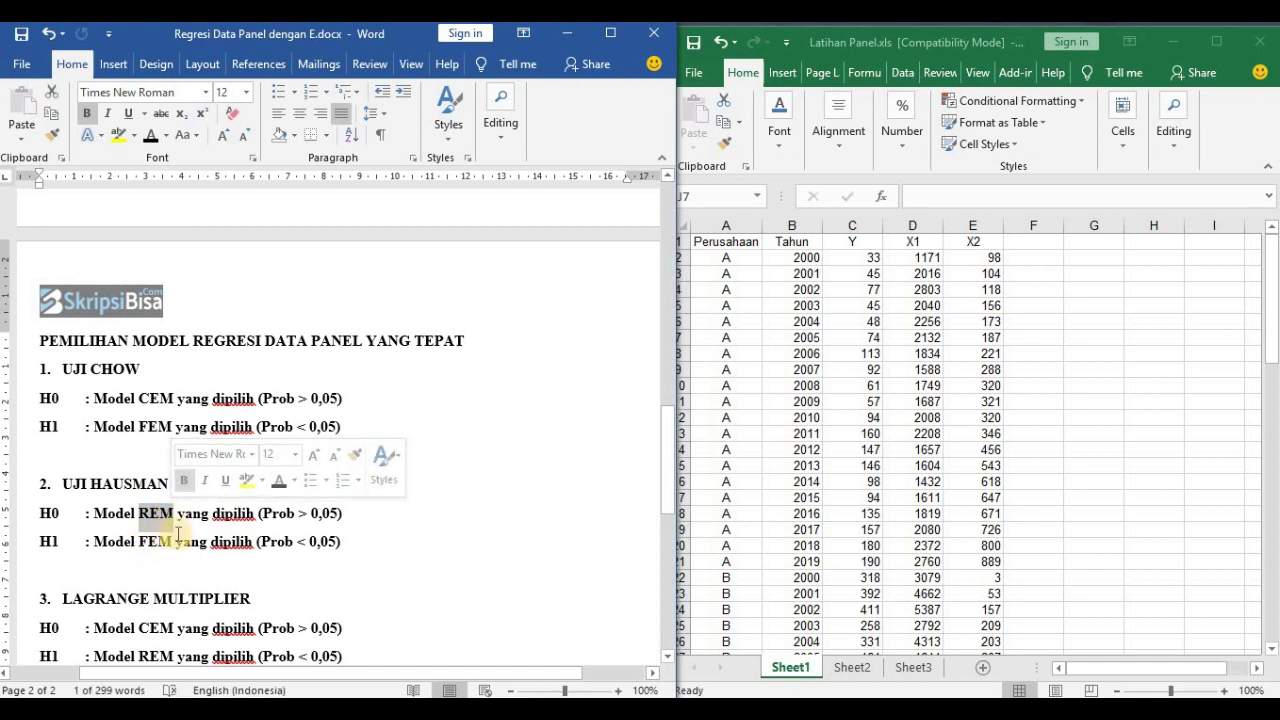
left_click(166, 539)
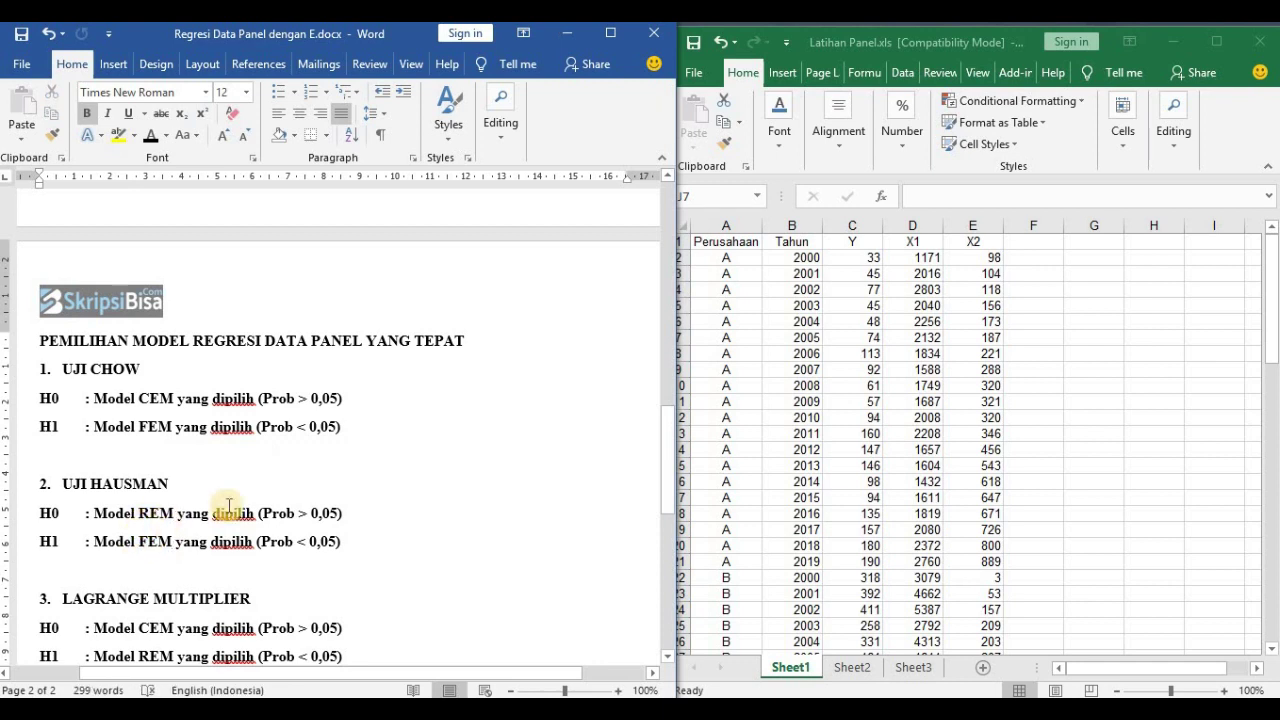
scroll(230, 505, "down", 1)
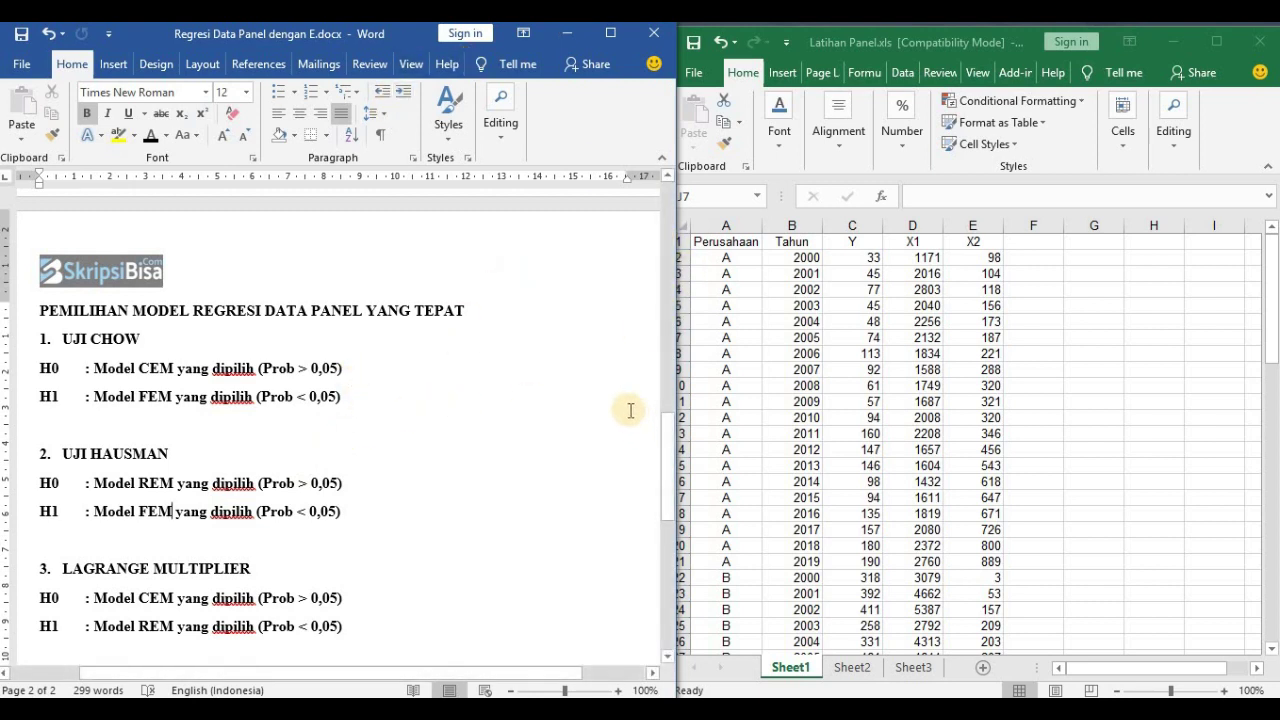
left_click_drag(671, 465, 671, 468)
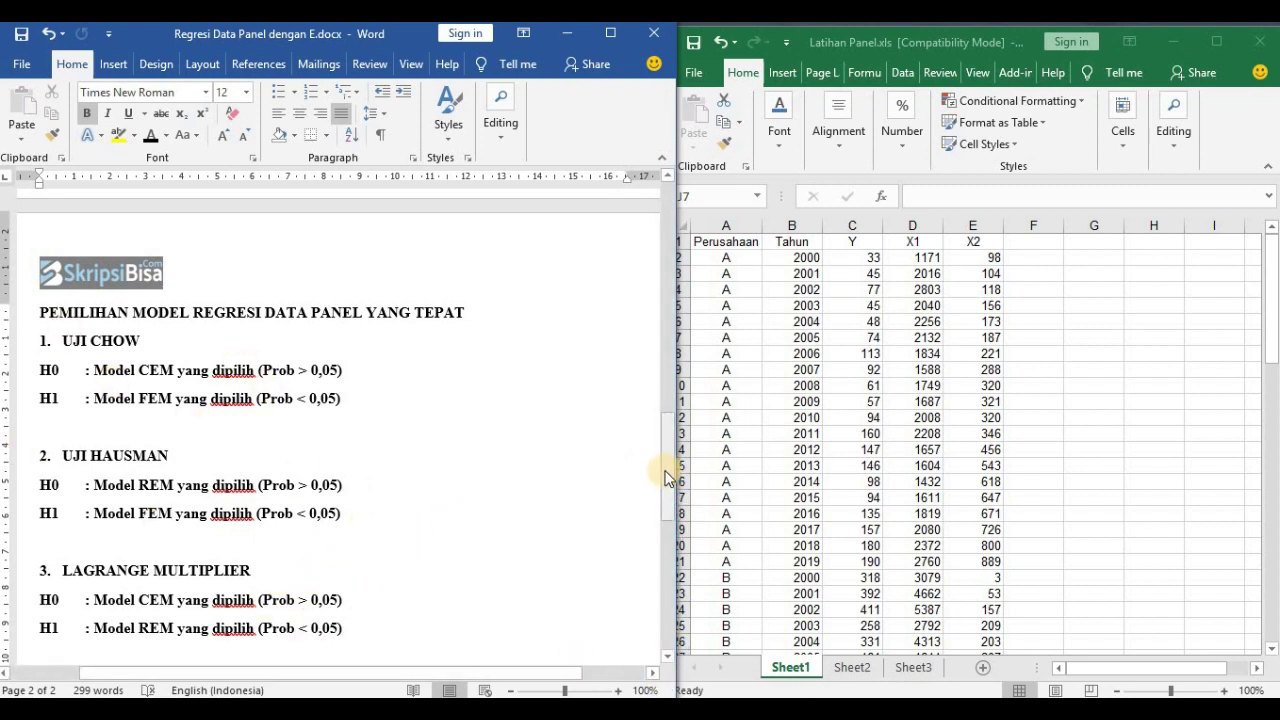
- Read the list of classical assumption tests (Uji Asumsi Klasik) below the model selection tests
left_click_drag(669, 470, 664, 536)
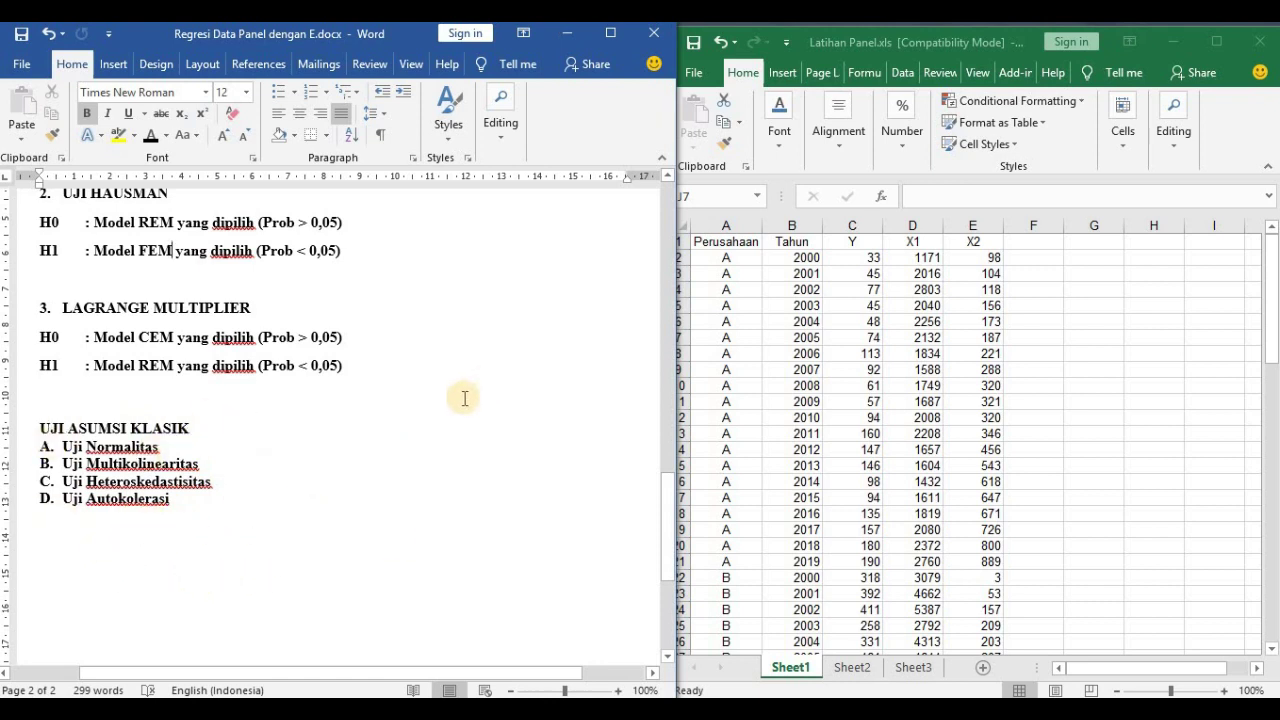
scroll(463, 400, "down", 1)
scroll(466, 402, "up", 1)
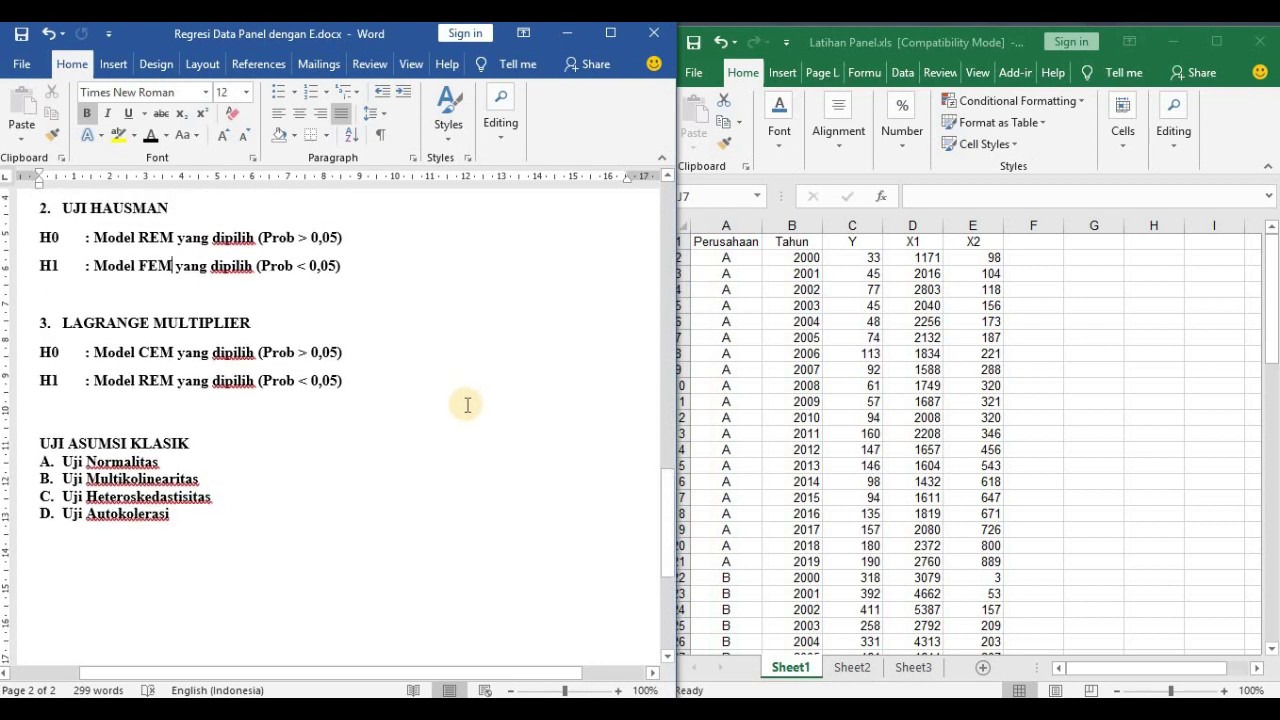
scroll(466, 402, "up", 1)
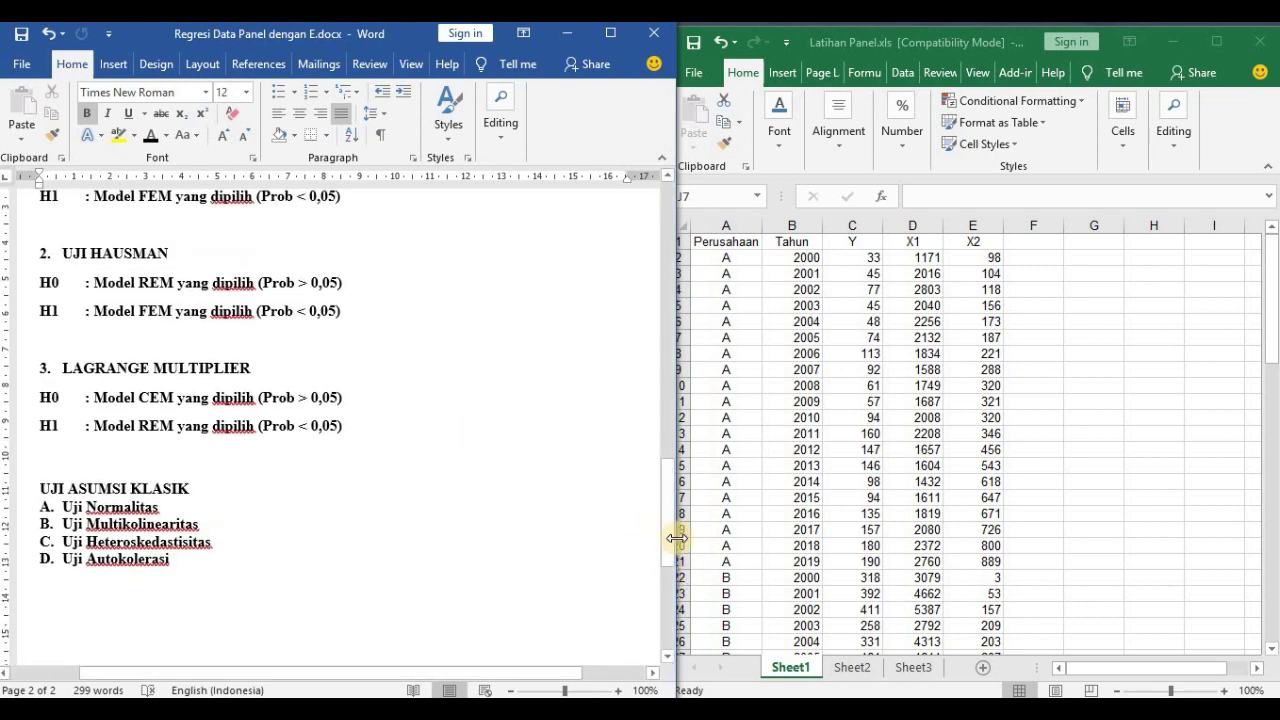
left_click_drag(668, 521, 640, 490)
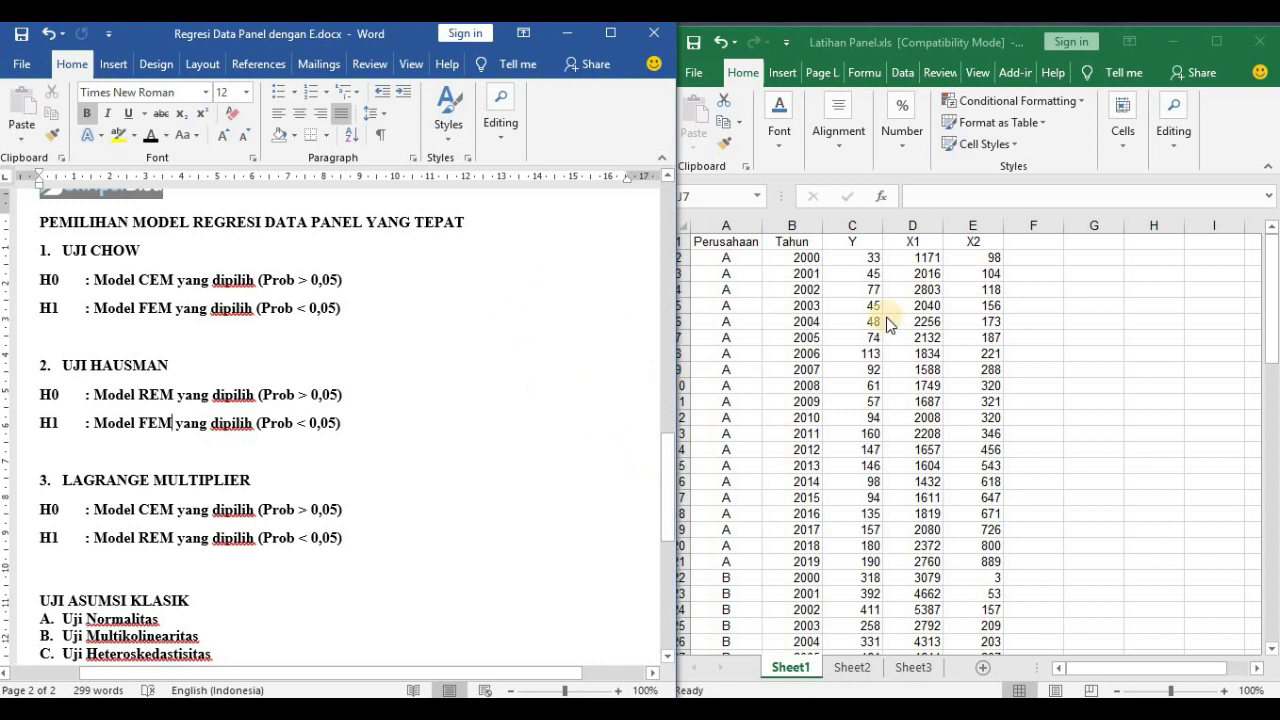
- Switch to the Latihan Panel.xls workbook in Excel and look through the Perusahaan column for all companies on Sheet1
left_click(787, 322)
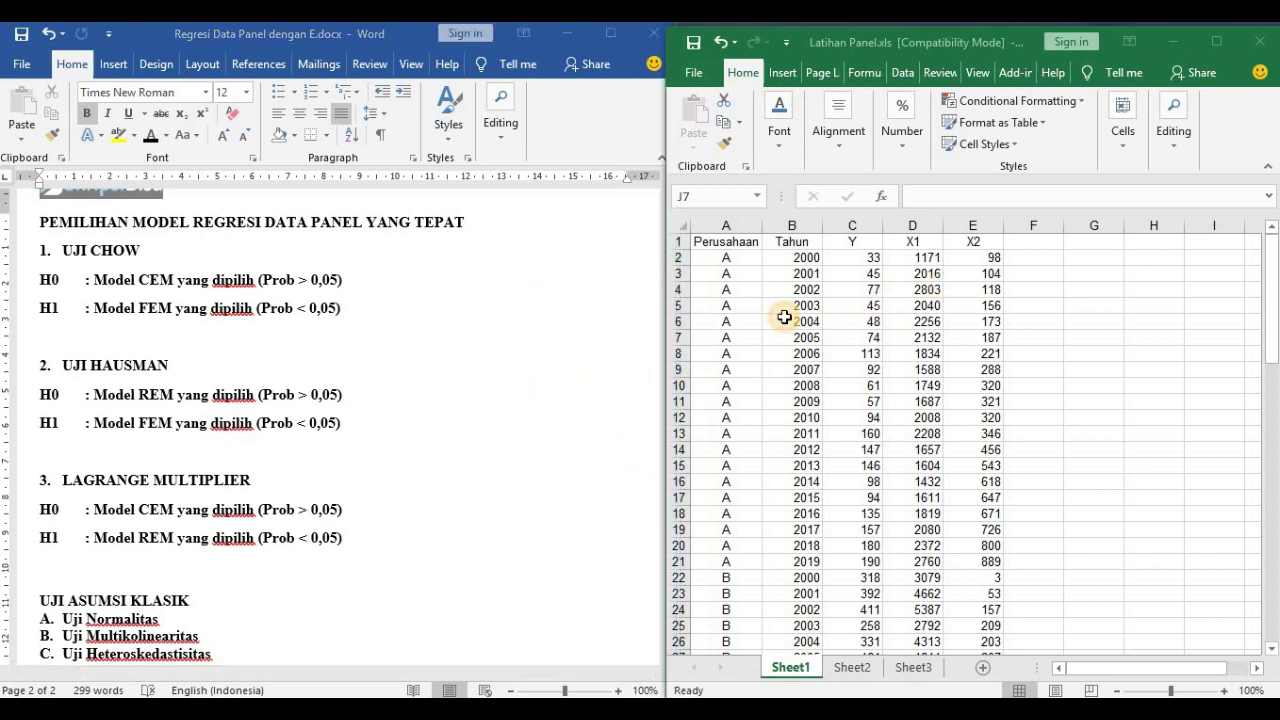
left_click(790, 318)
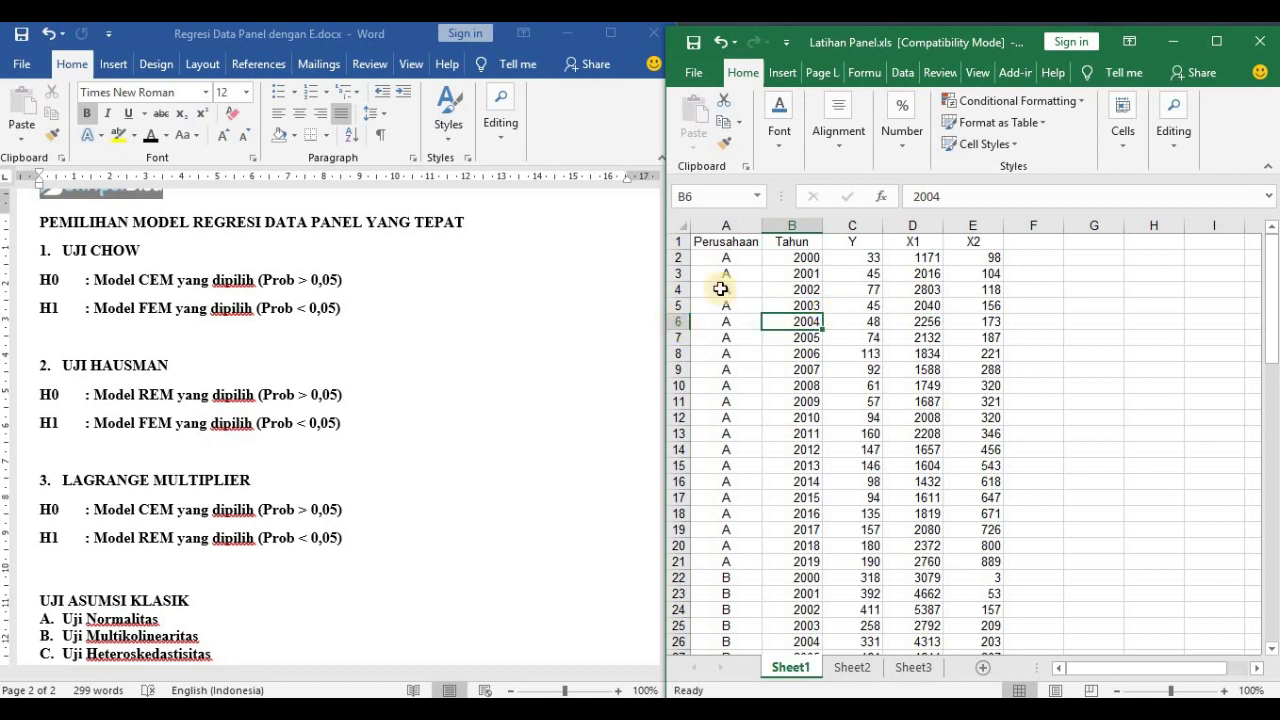
left_click(736, 262)
scroll(745, 280, "down", 7)
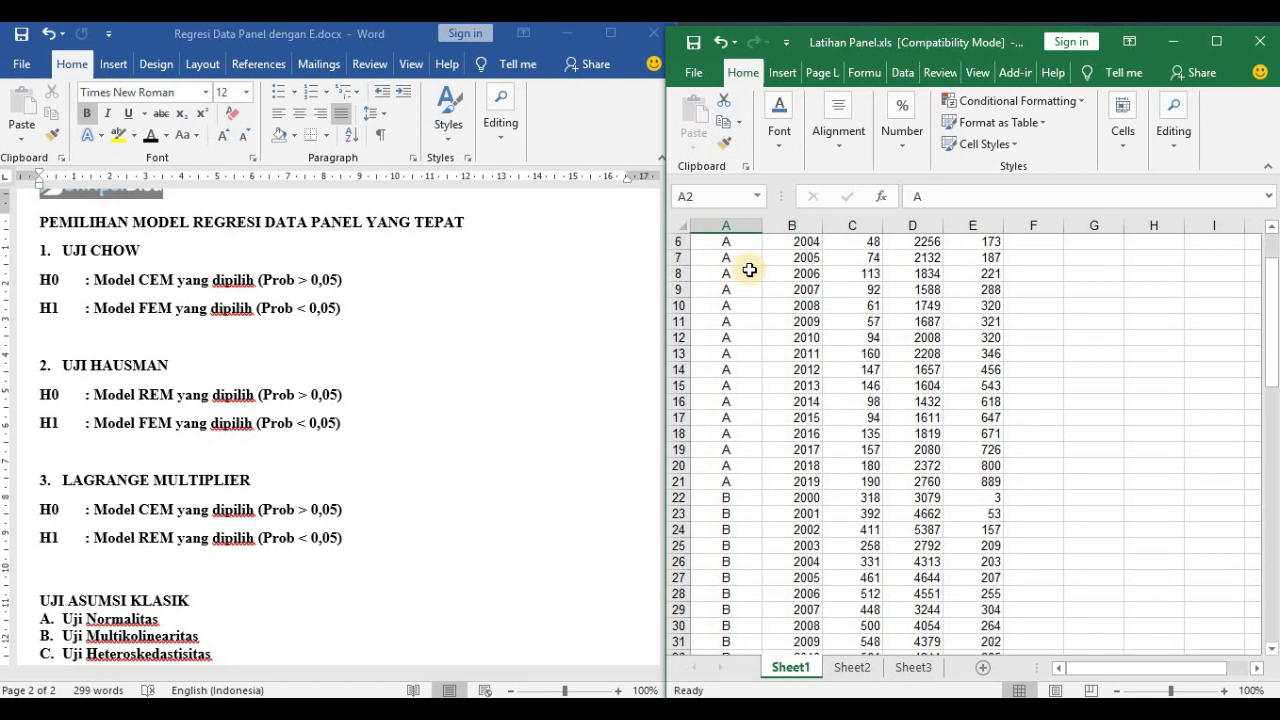
scroll(750, 299, "down", 12)
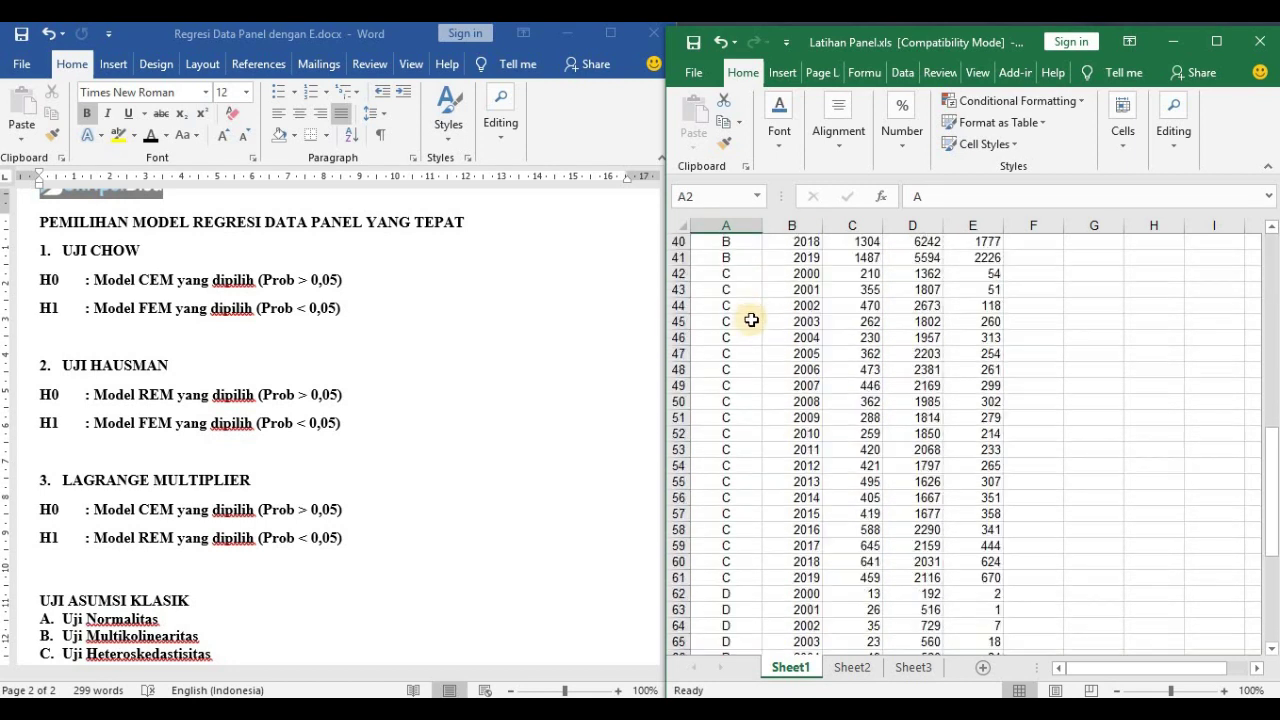
scroll(756, 328, "down", 1)
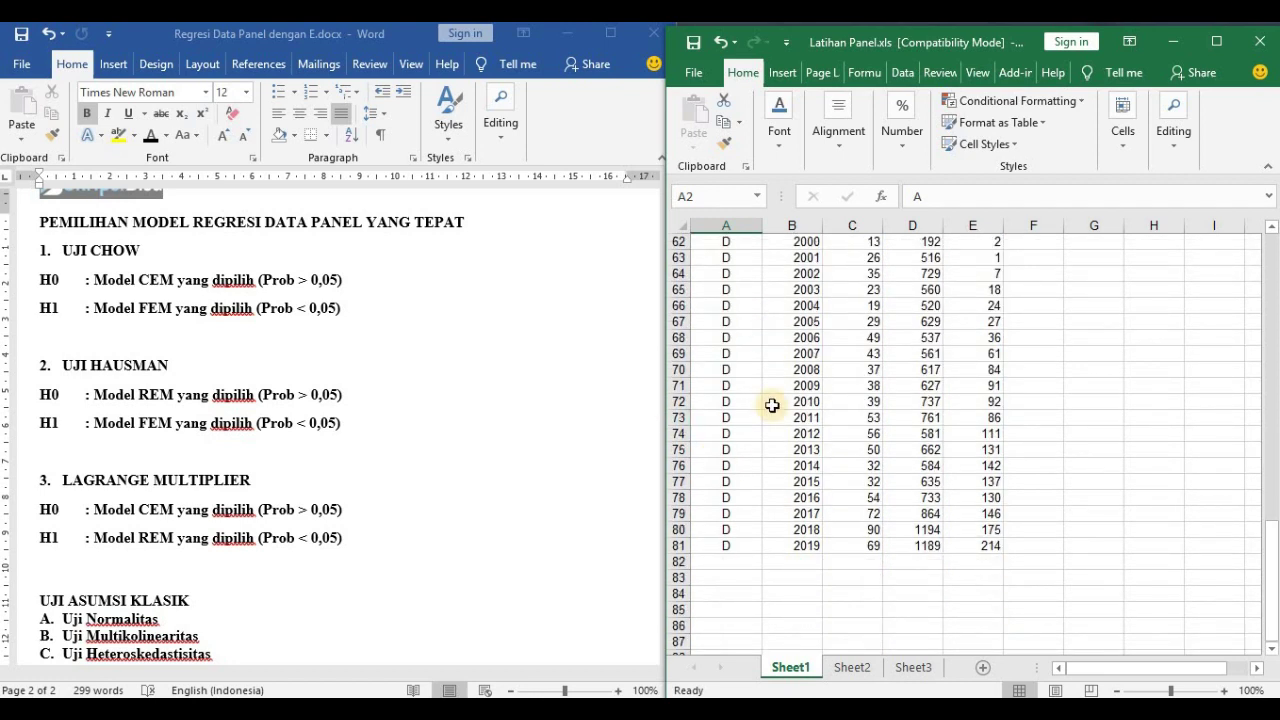
scroll(736, 373, "up", 9)
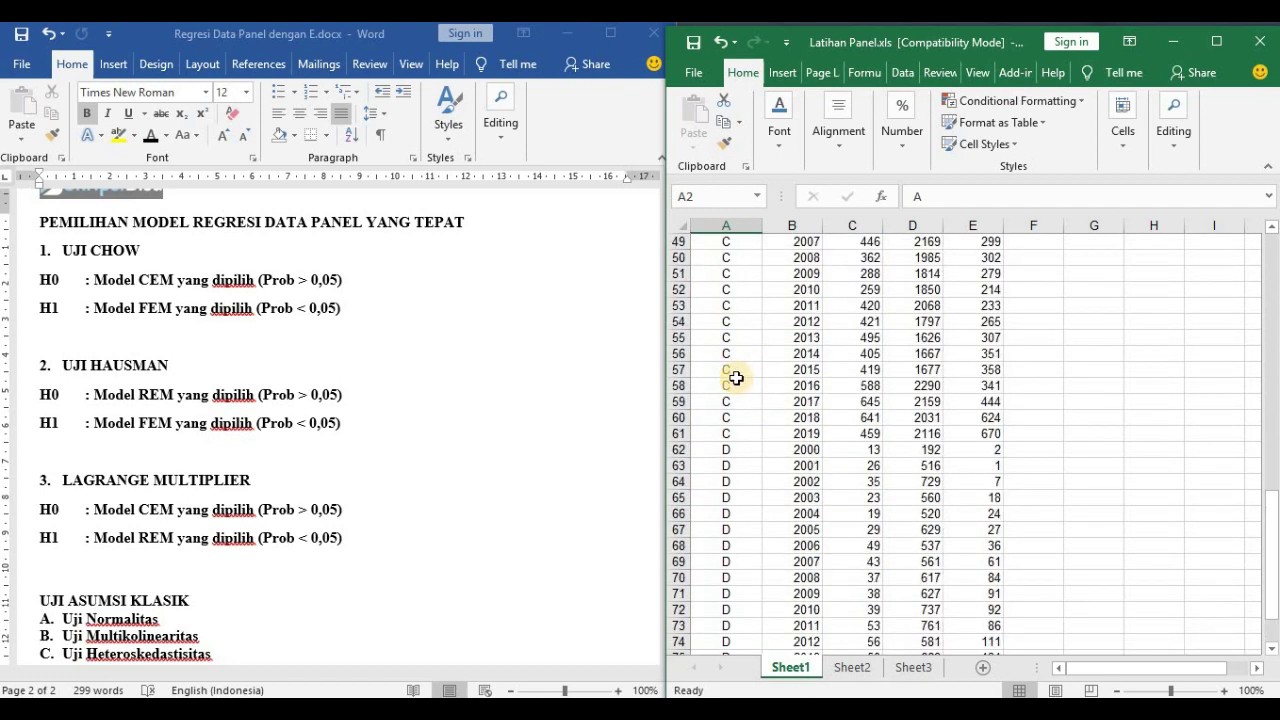
scroll(736, 378, "up", 11)
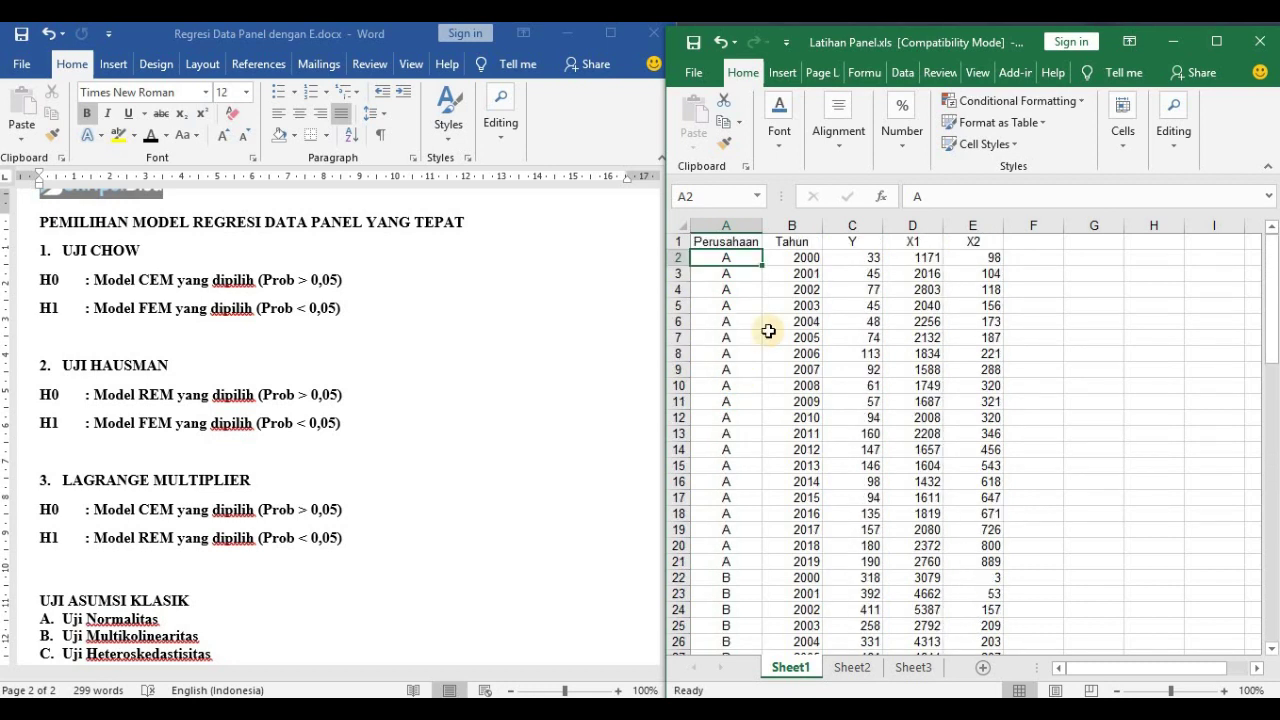
- Check the range of years in the Tahun column and inspect the Y, X1 and X2 variable columns
left_click(801, 260)
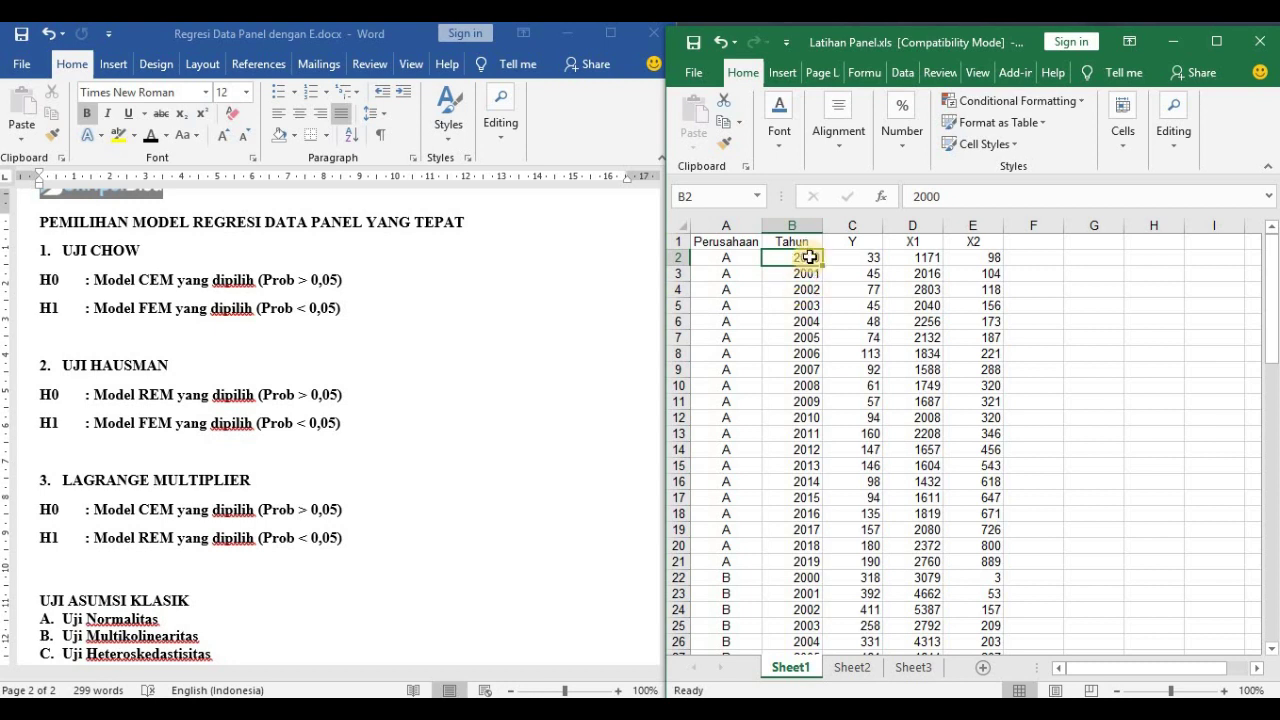
left_click(808, 562)
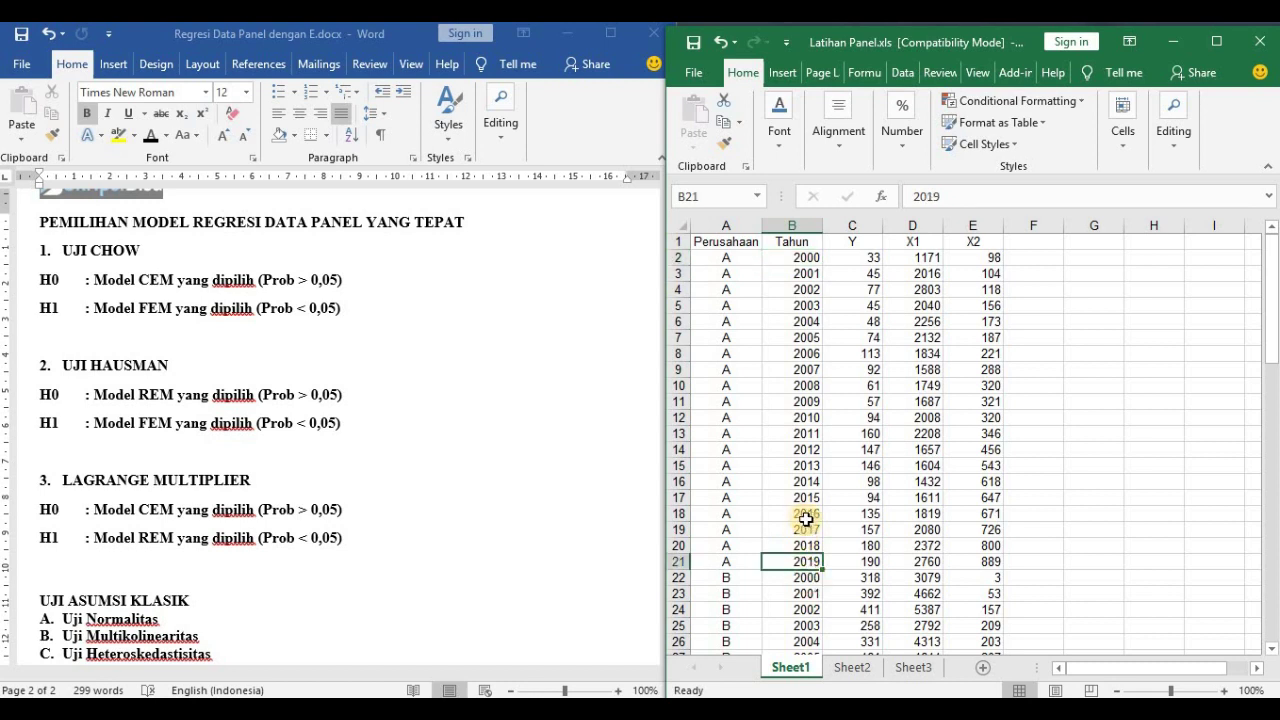
scroll(806, 522, "down", 2)
scroll(808, 513, "down", 3)
scroll(815, 512, "up", 4)
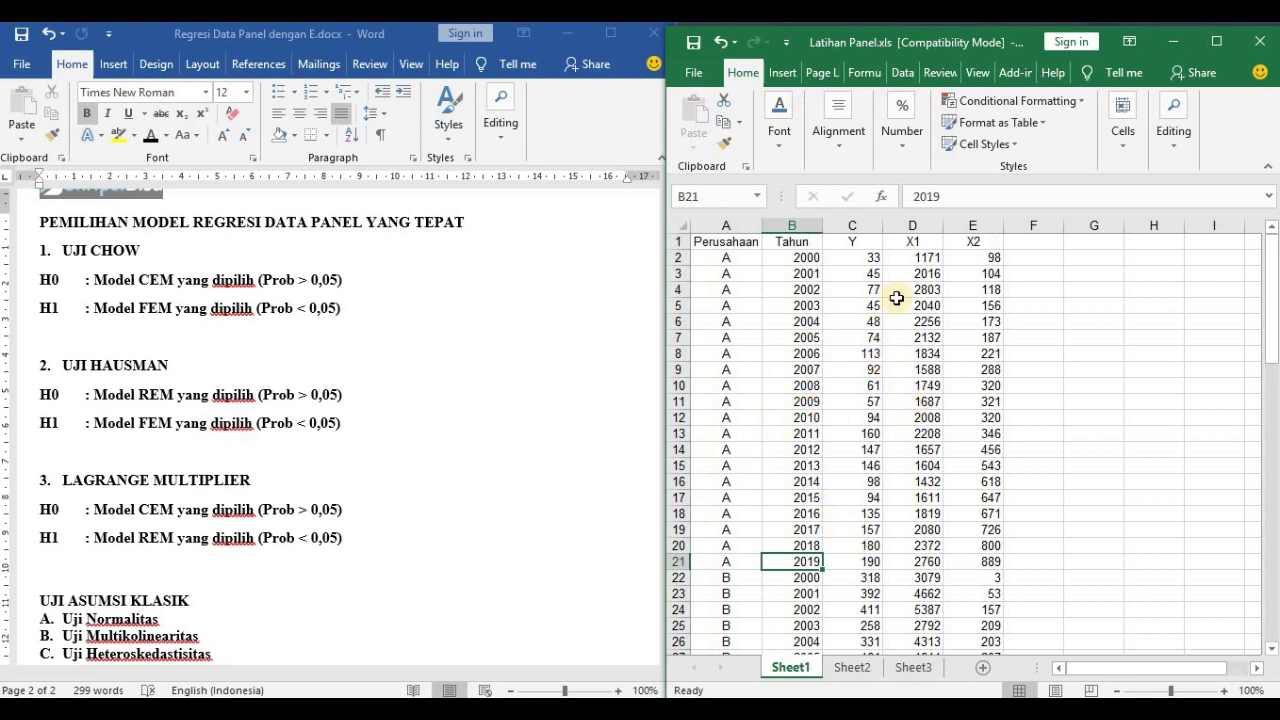
left_click(853, 226)
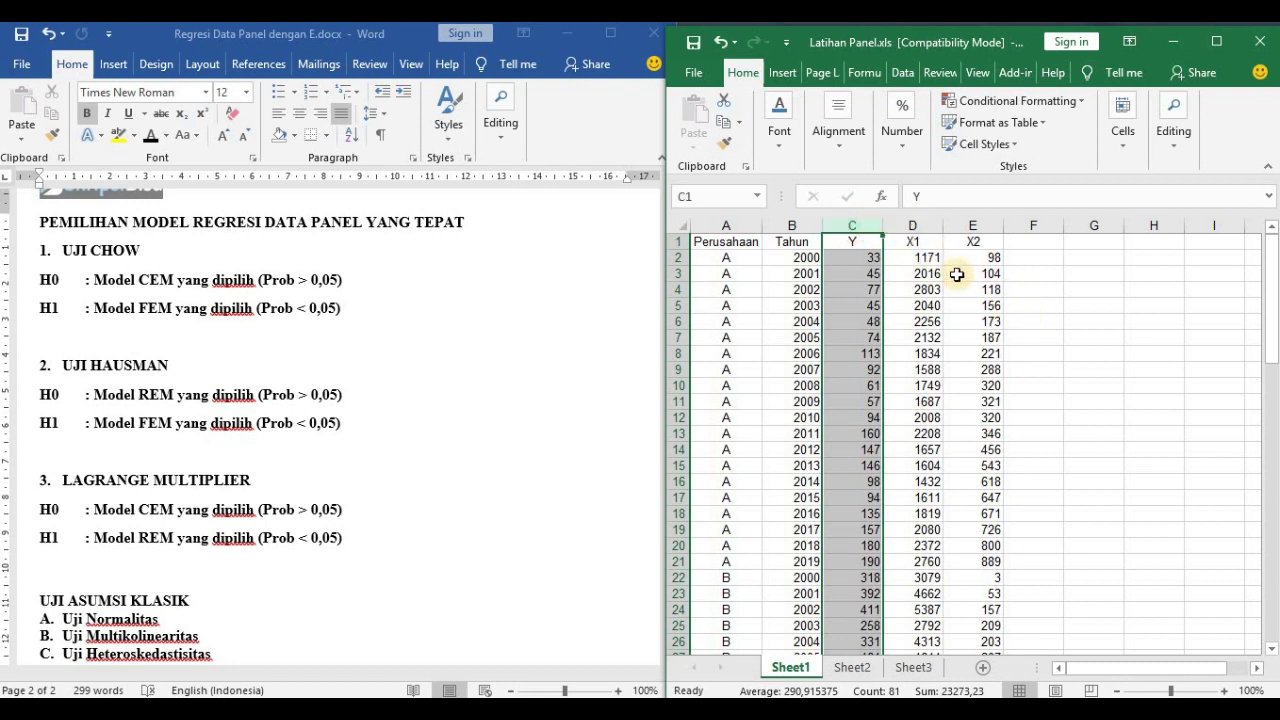
left_click(890, 274)
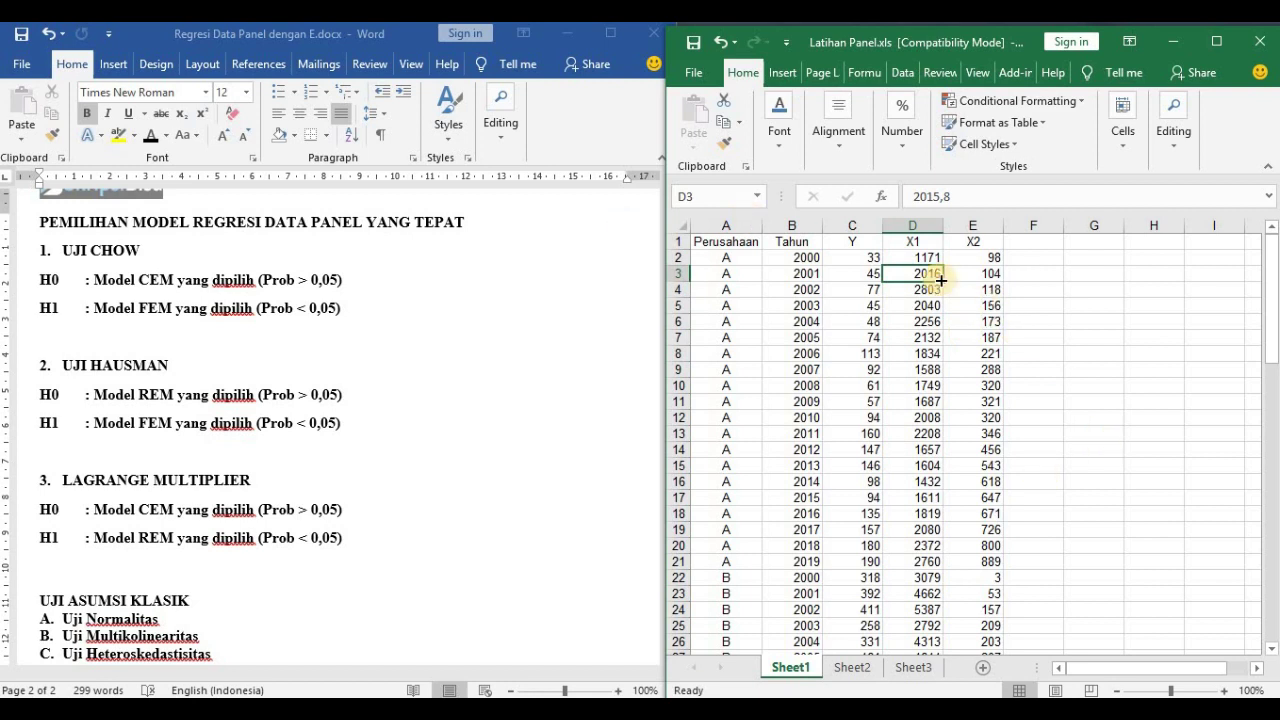
- Minimize the Word document window to expose the desktop beside the workbook
left_click(572, 37)
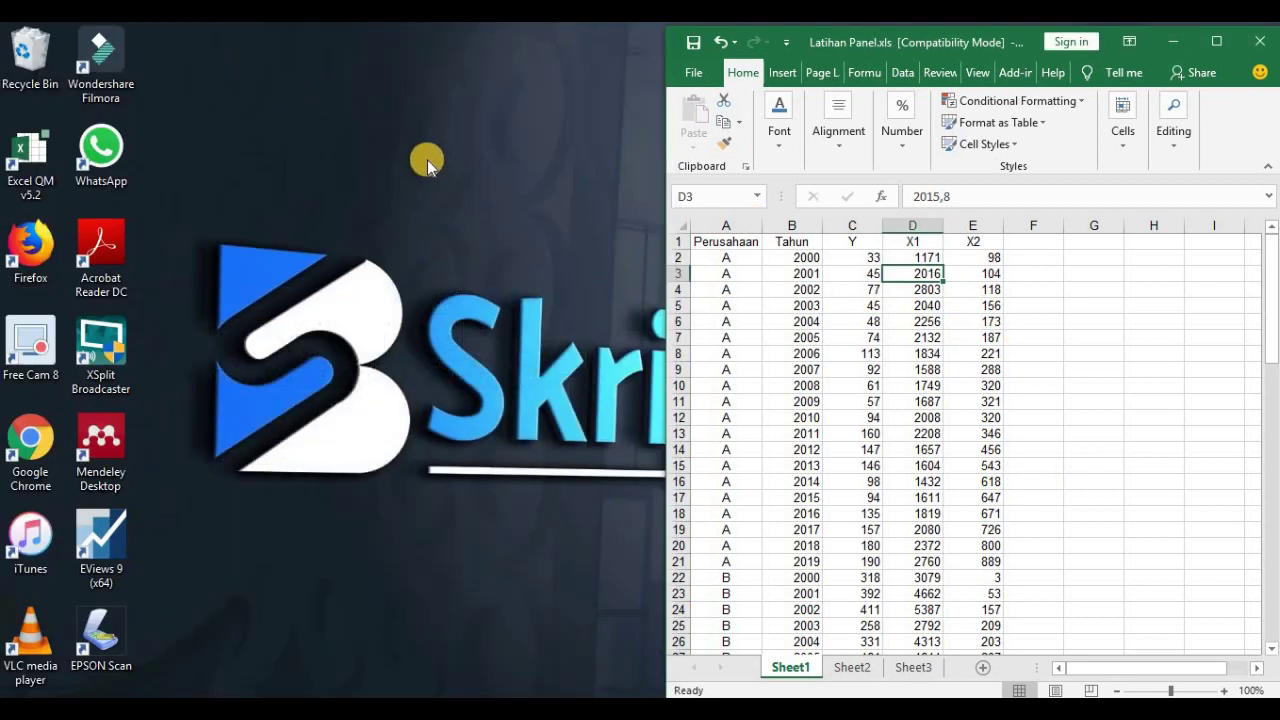
- Launch EViews 9 and fit its window into the free half of the desktop beside the Excel workbook
right_click(411, 185)
left_click(486, 240)
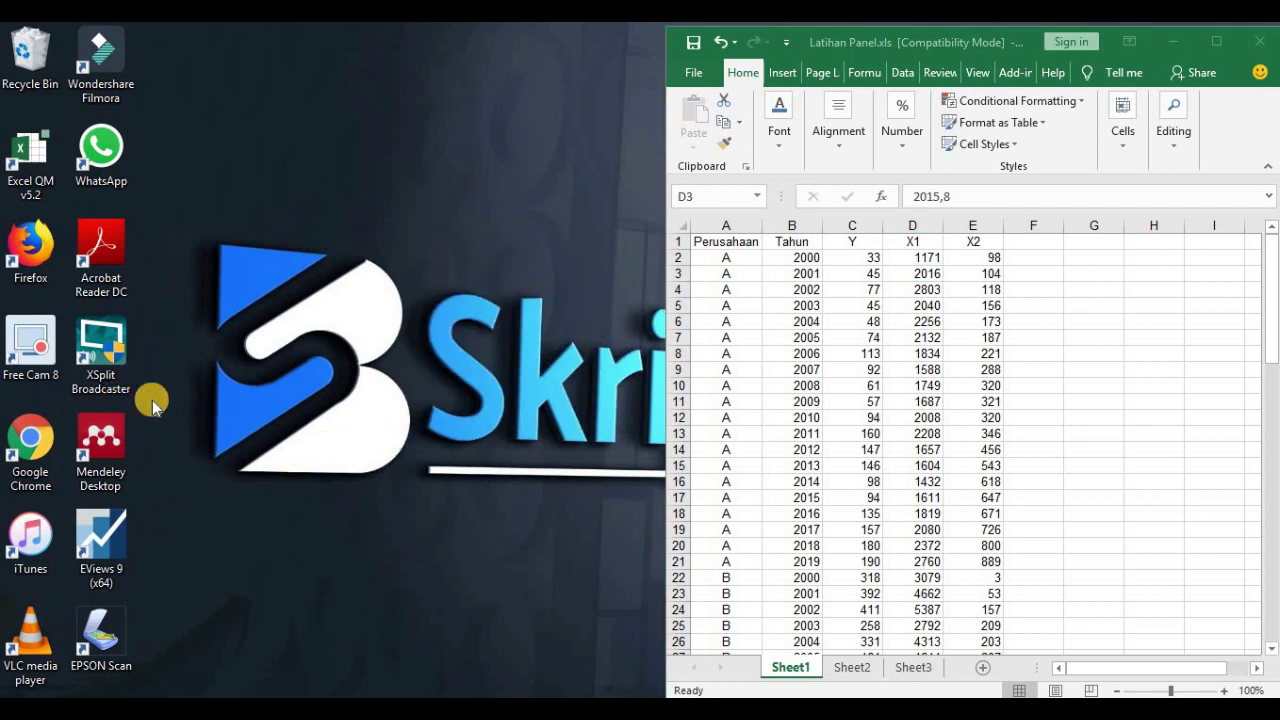
double_click(113, 530)
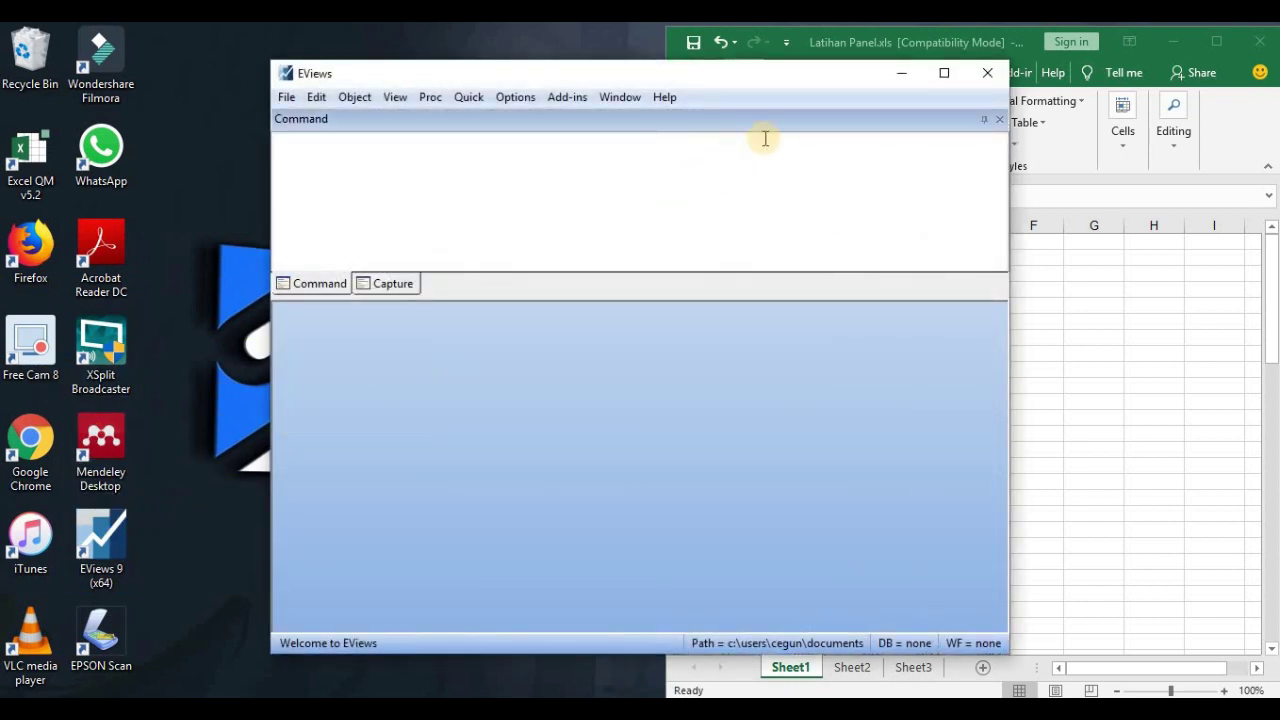
left_click_drag(794, 72, 615, 106)
left_click_drag(437, 106, 391, 57)
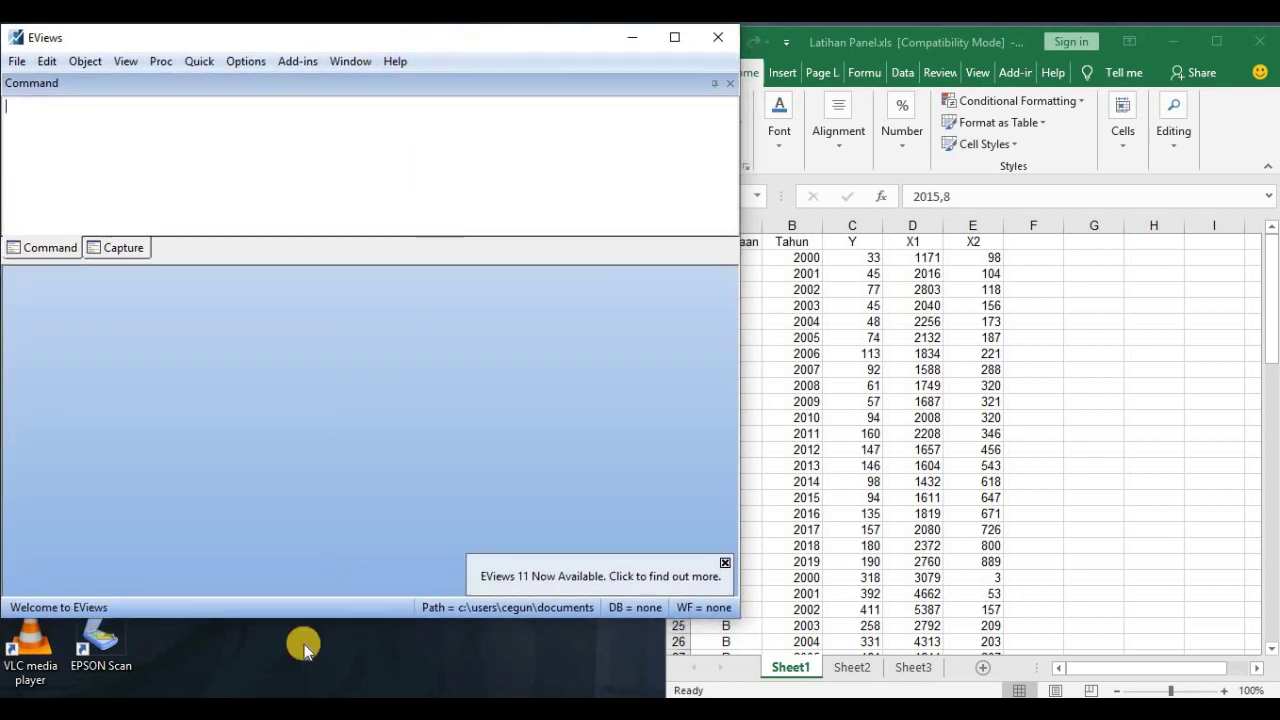
left_click_drag(337, 618, 314, 698)
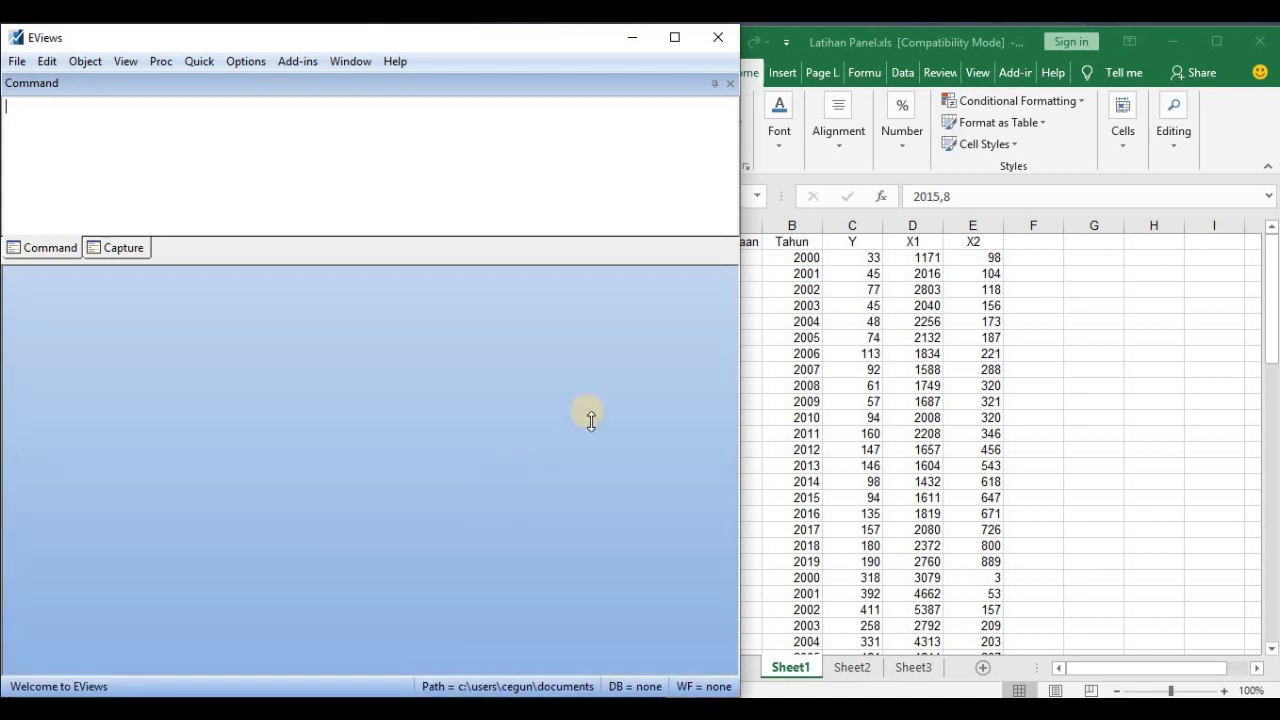
left_click_drag(736, 345, 669, 384)
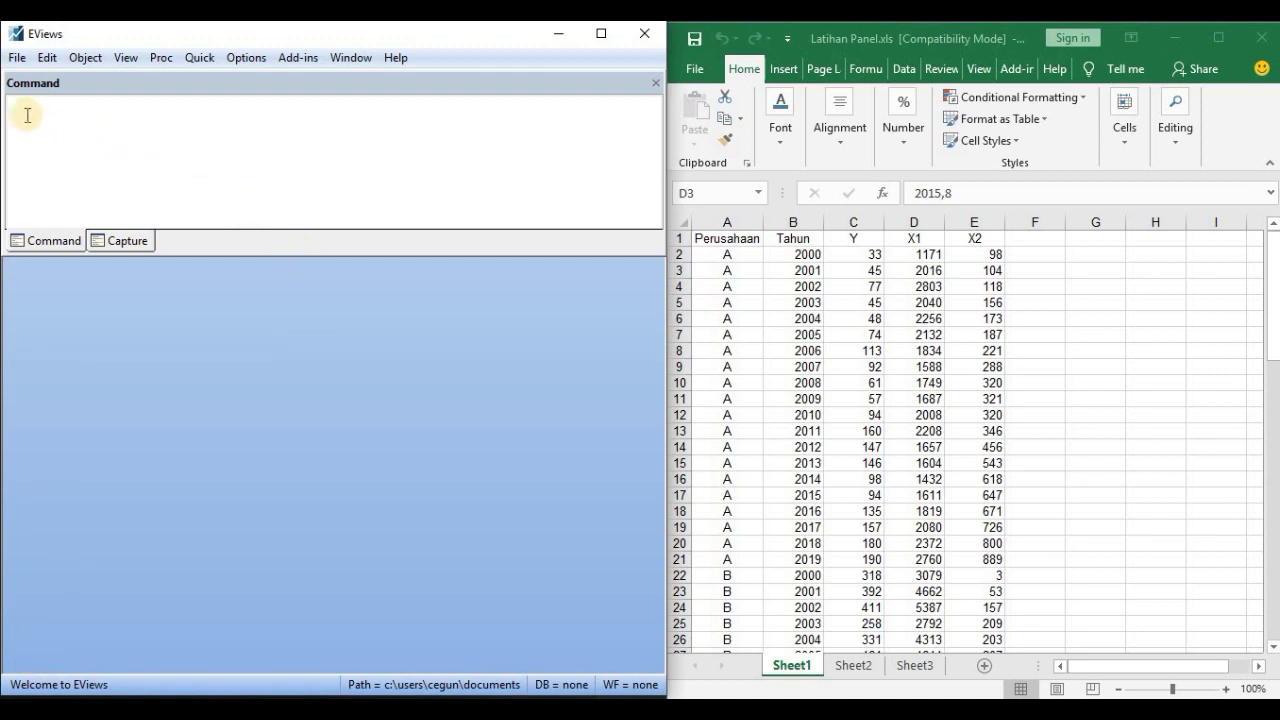
- Start a new workfile and set its structure type to Balanced Panel
left_click(18, 58)
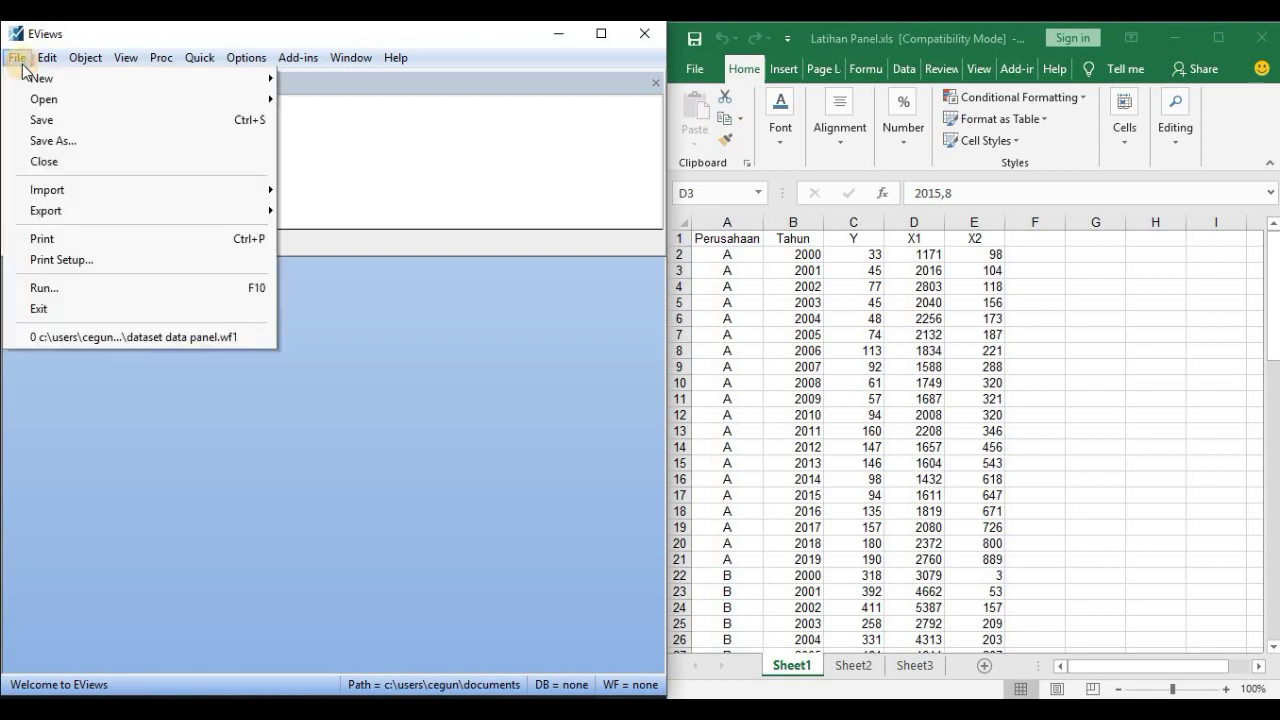
mouse_move(35, 82)
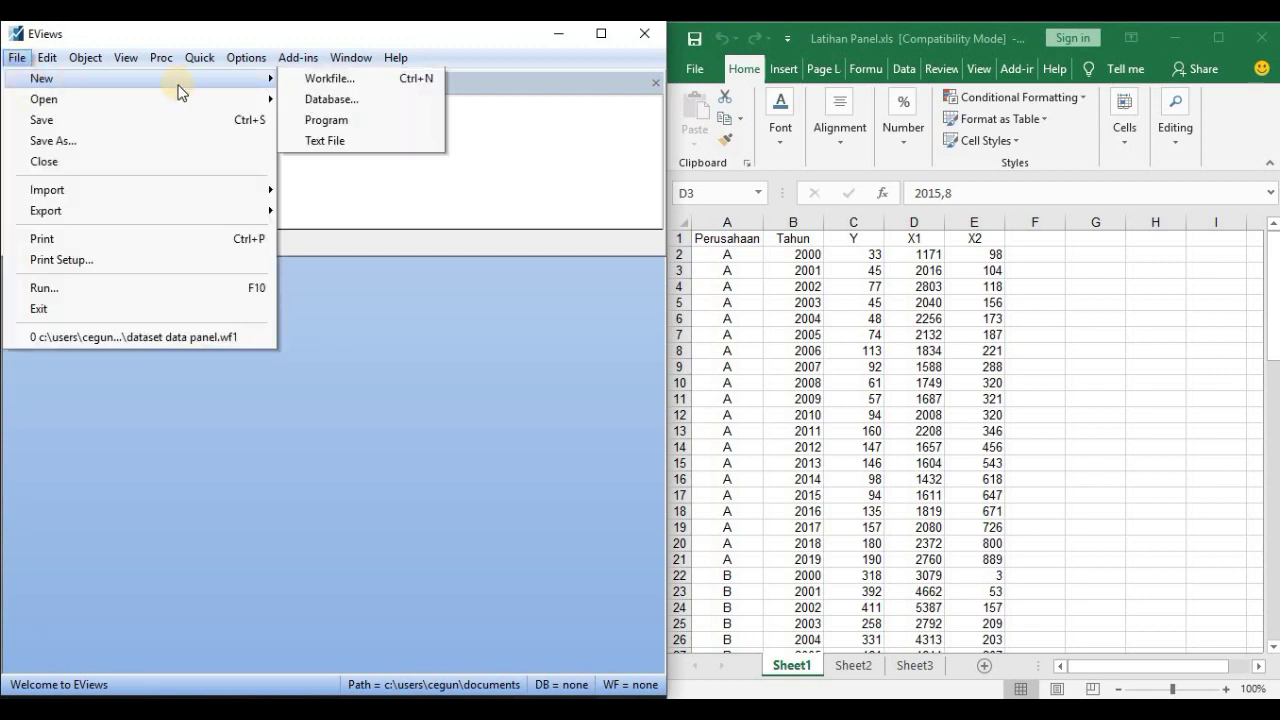
left_click(337, 82)
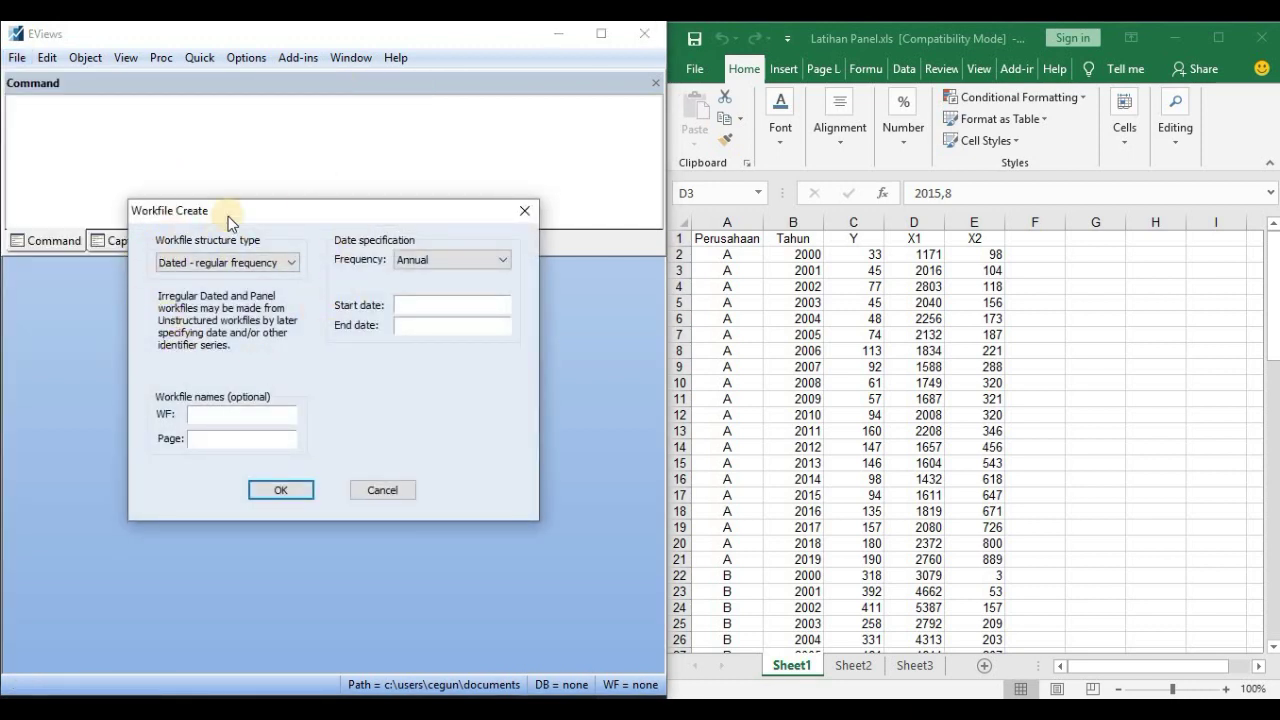
left_click_drag(328, 216, 385, 237)
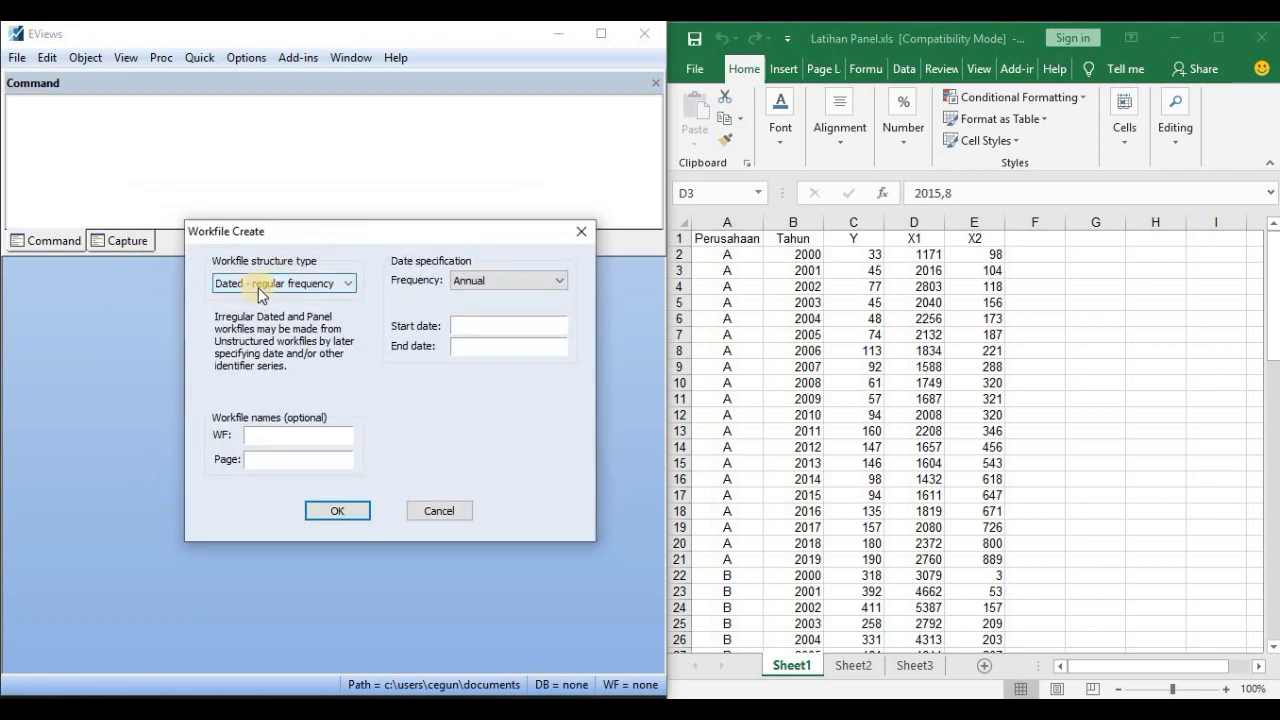
left_click(343, 286)
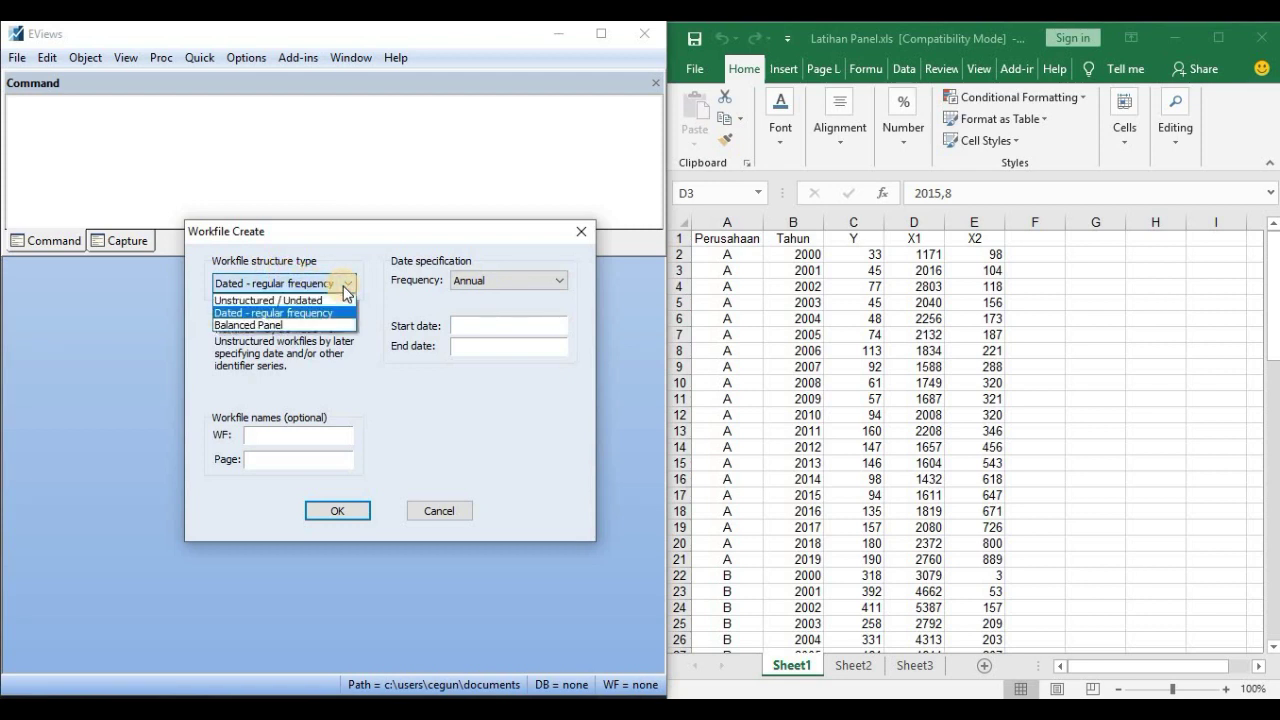
left_click(300, 321)
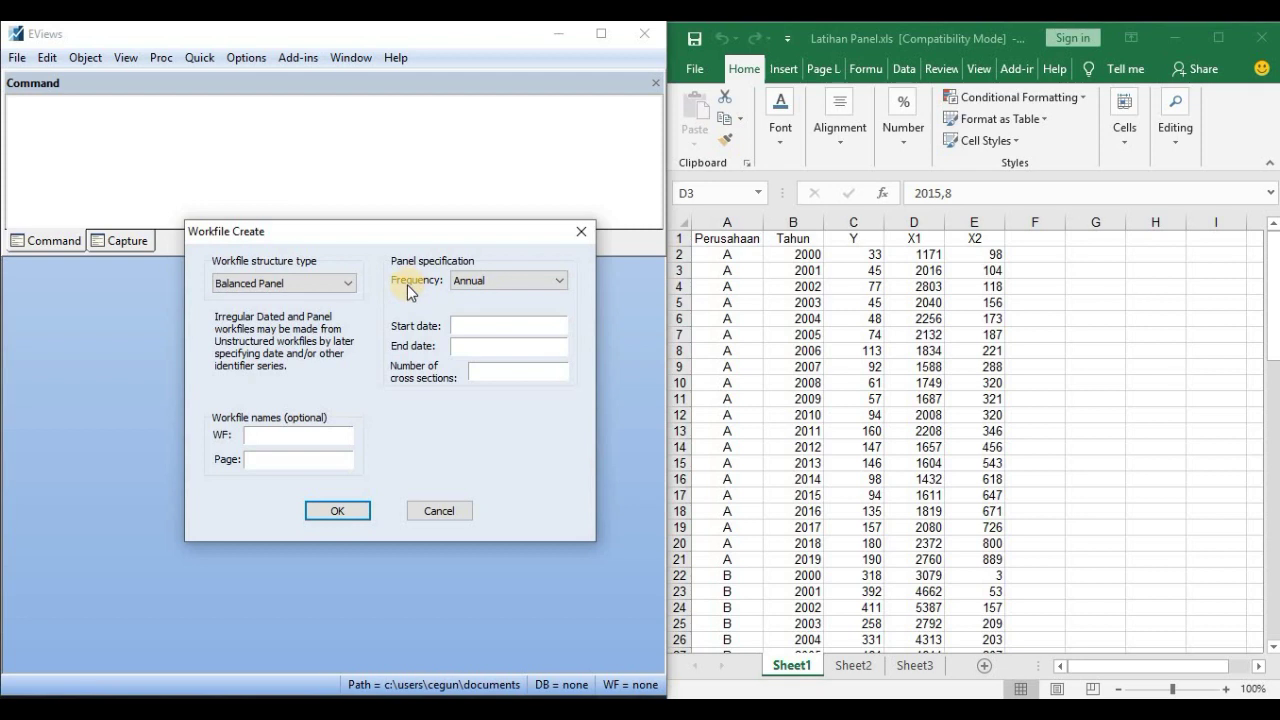
- Set the panel frequency to Annual with start date 2000 and end date 2019
left_click(533, 287)
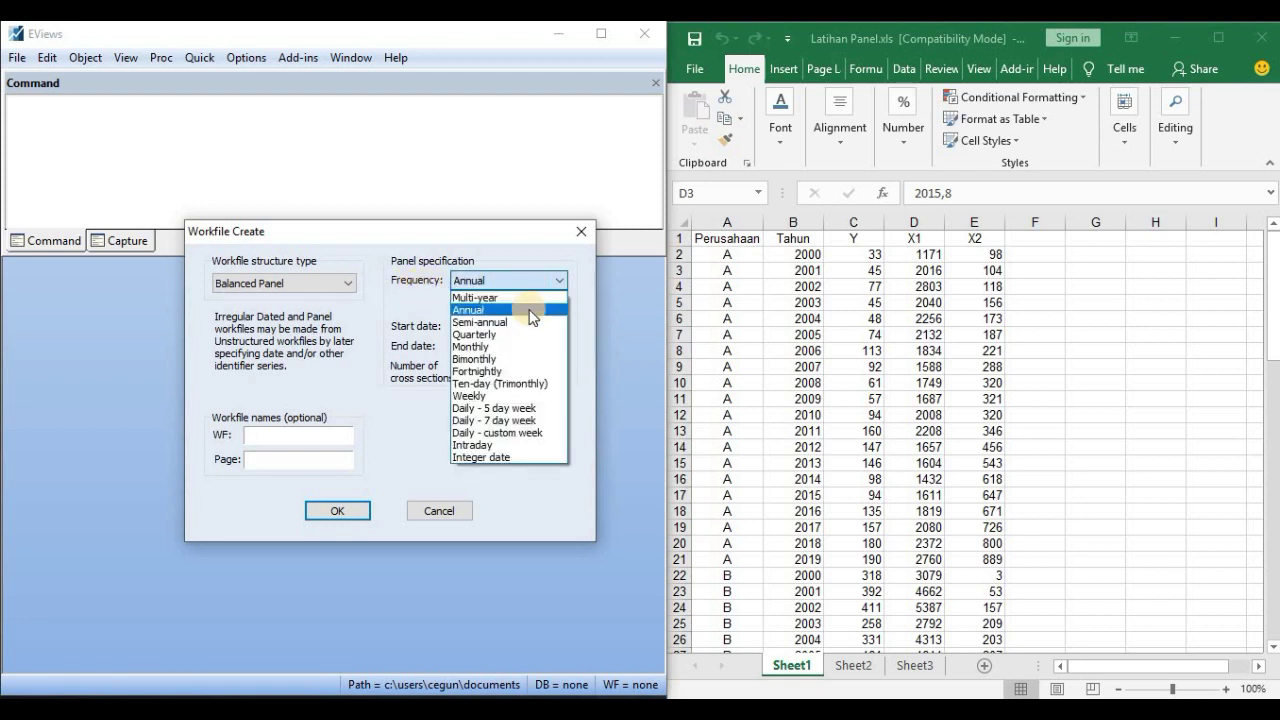
left_click(530, 312)
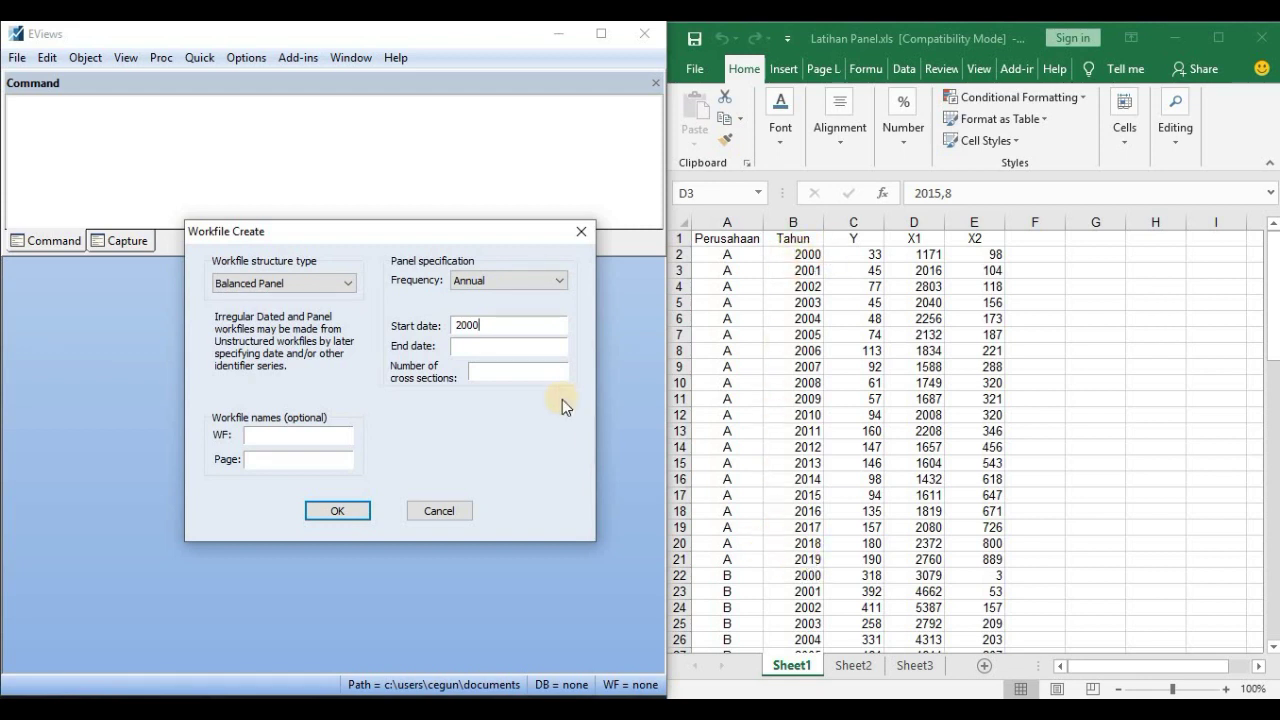
left_click(485, 346)
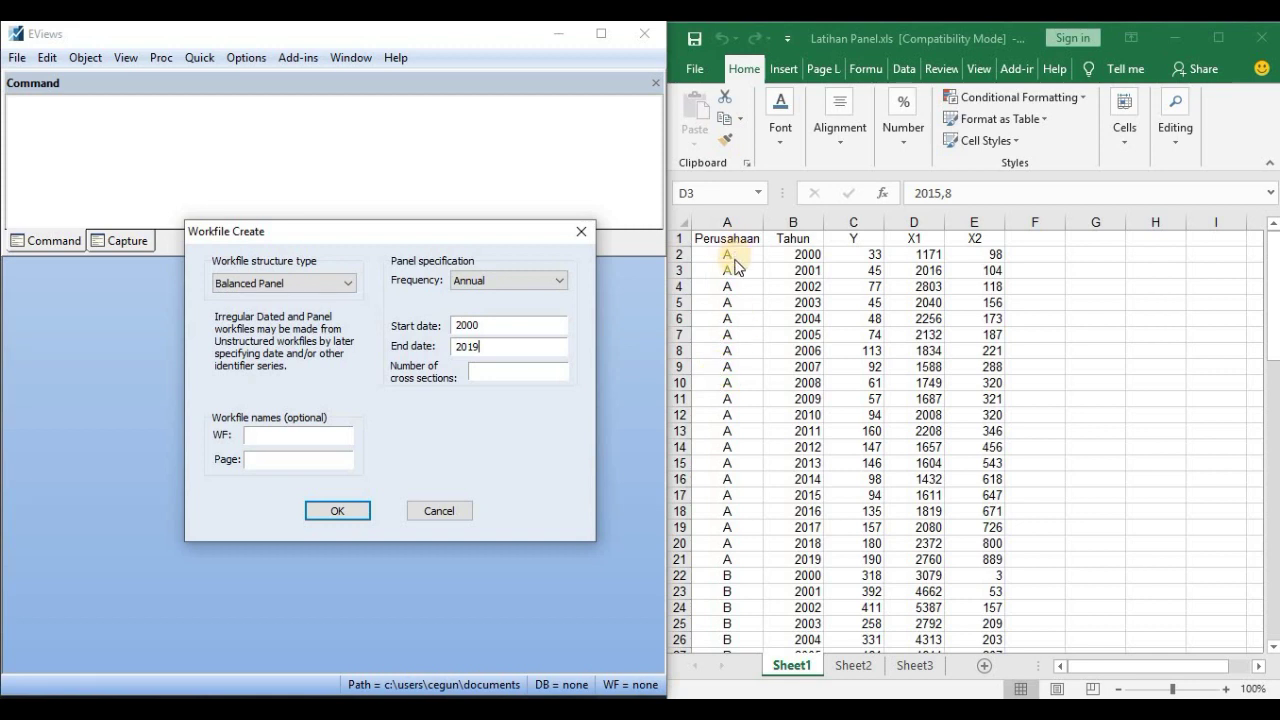
- Check the companies in the workbook's Perusahaan column, set the number of cross sections to 4 and create the workfile
left_click(744, 341)
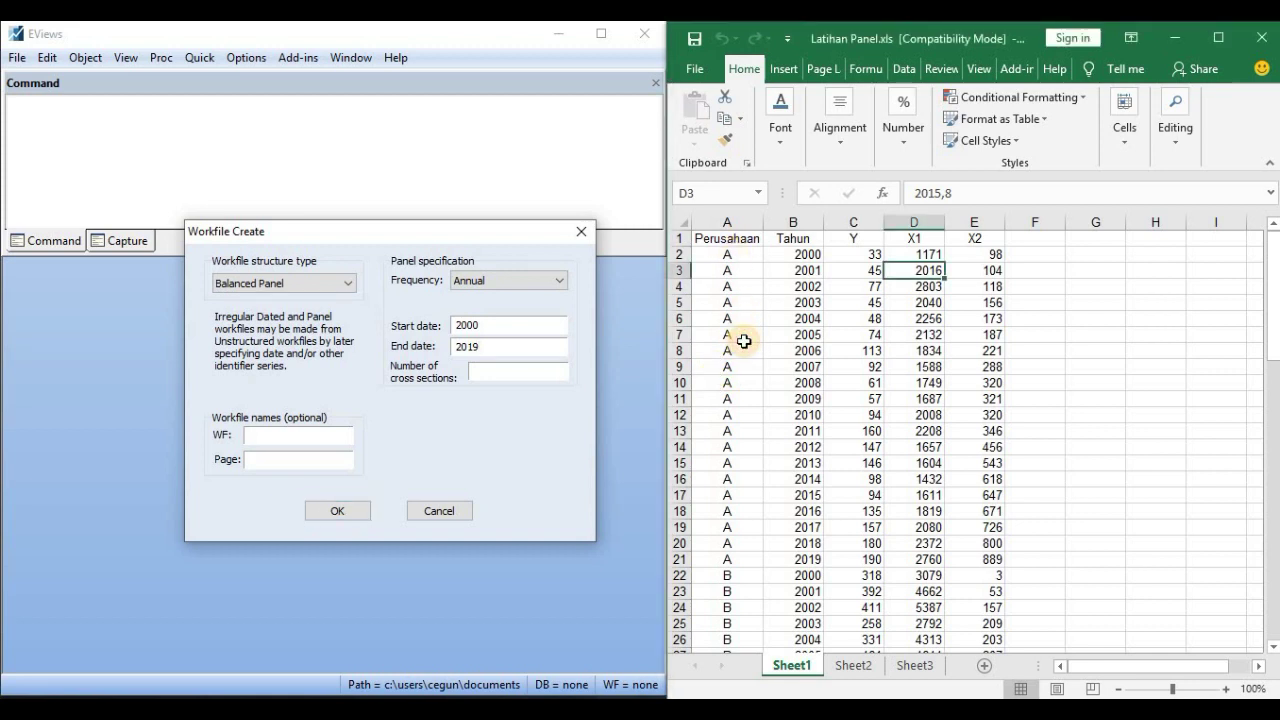
scroll(744, 341, "down", 14)
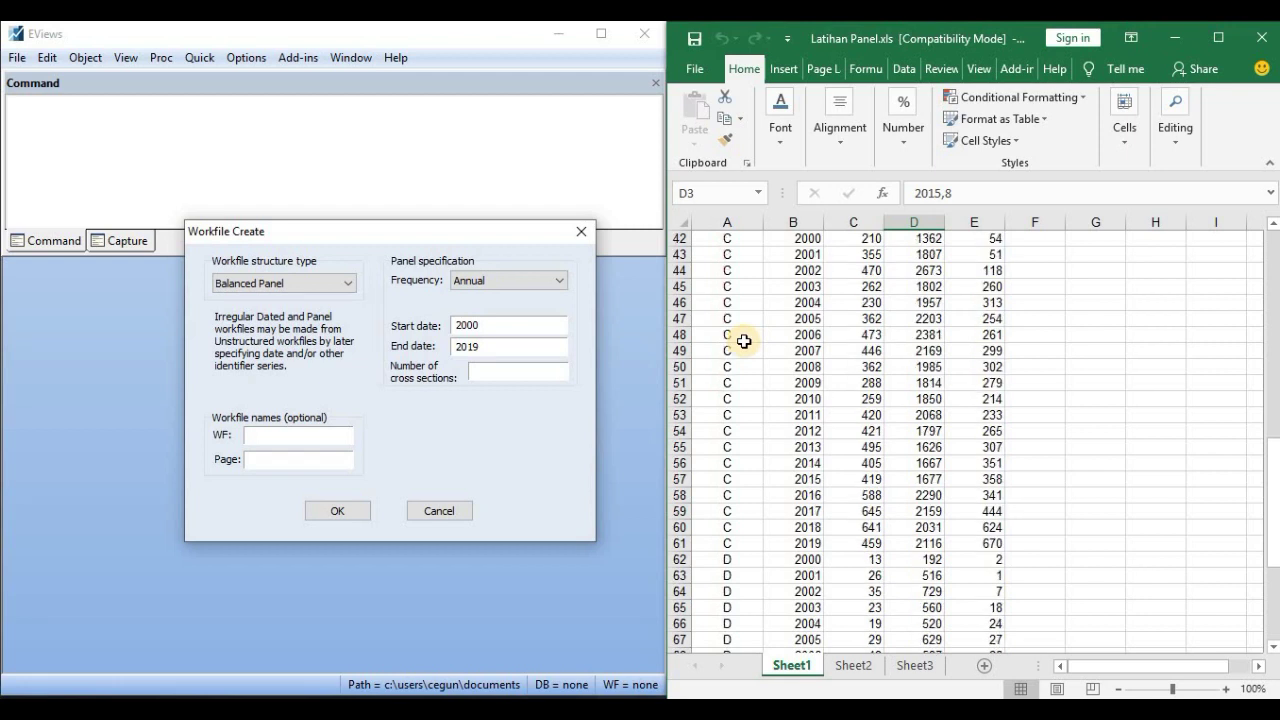
scroll(744, 341, "down", 6)
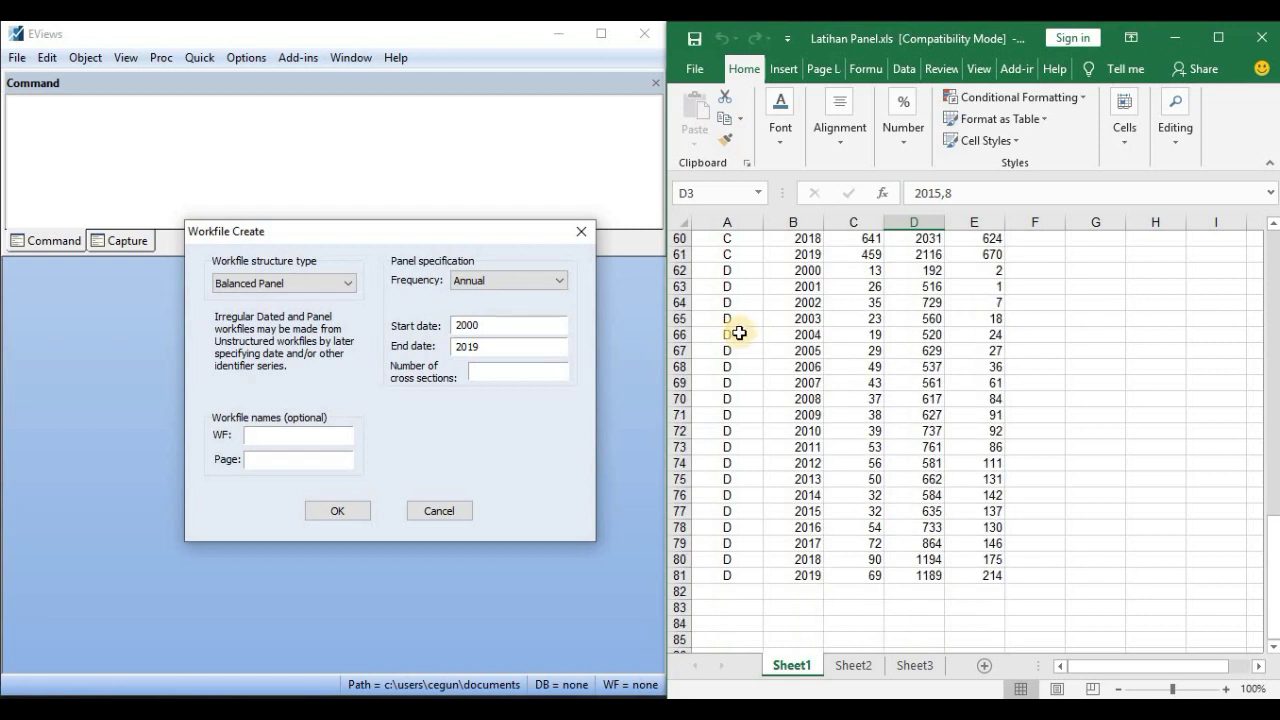
scroll(739, 333, "up", 18)
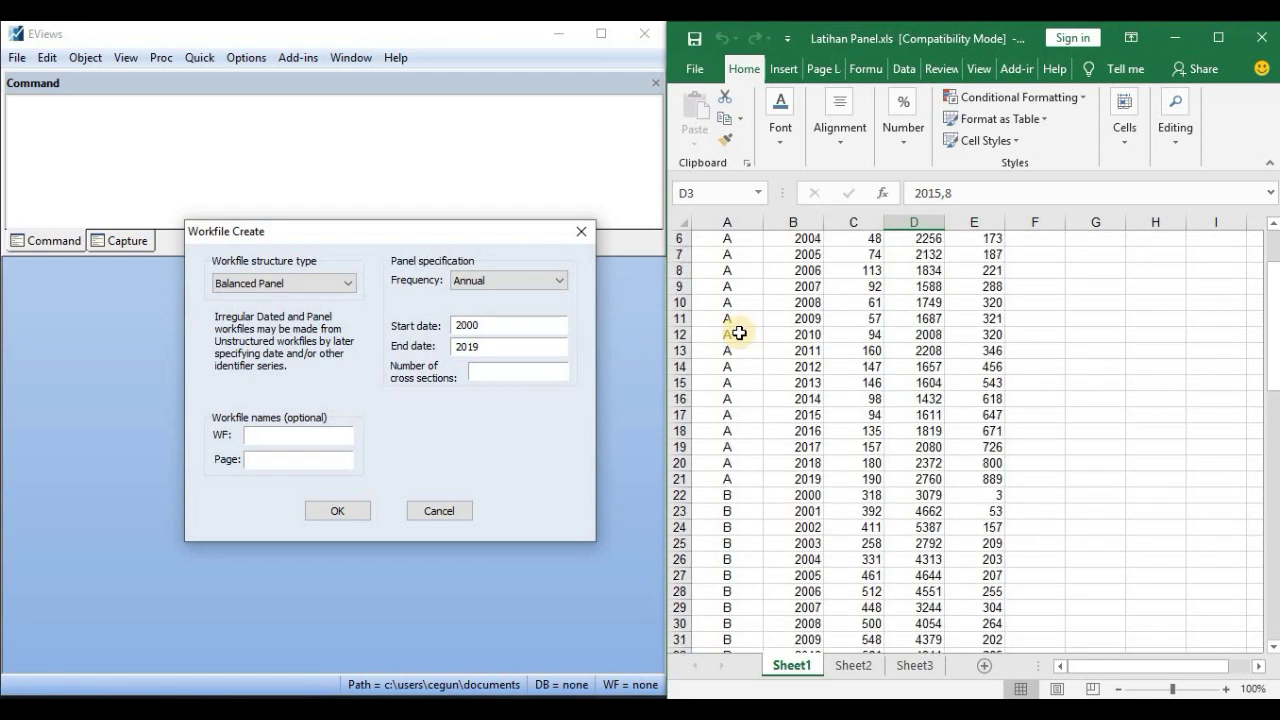
scroll(739, 333, "up", 2)
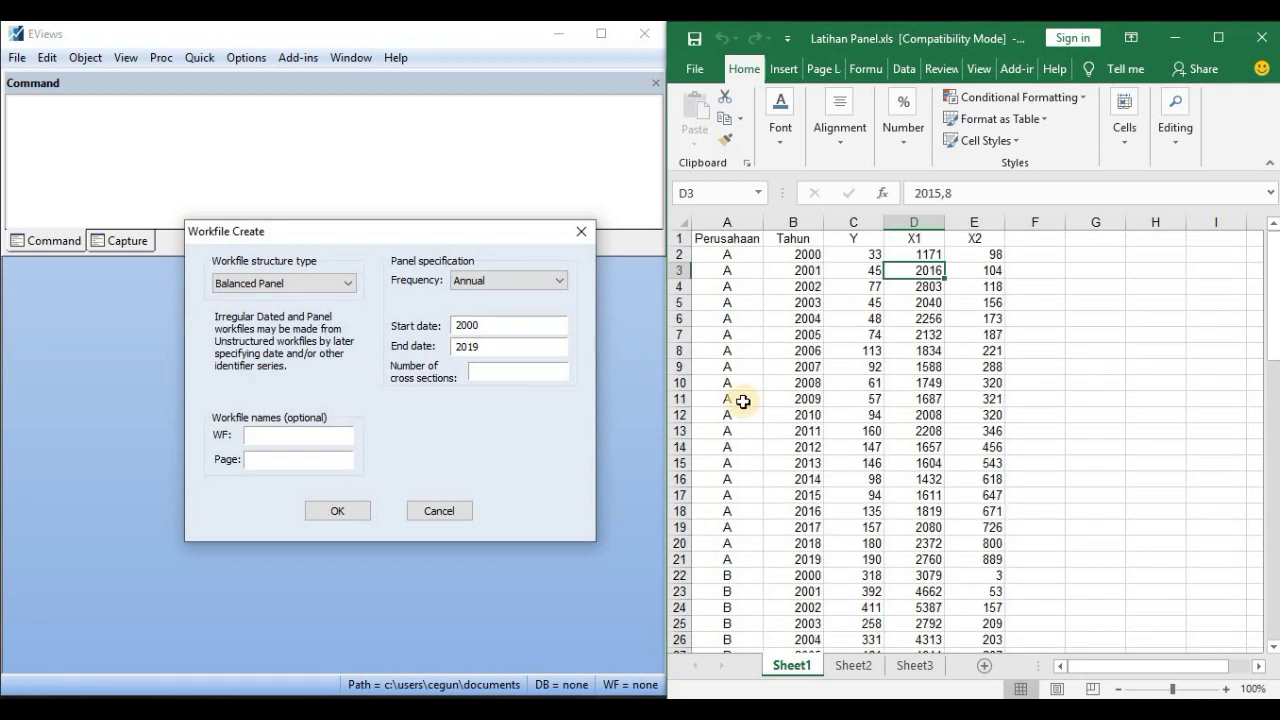
left_click(521, 372)
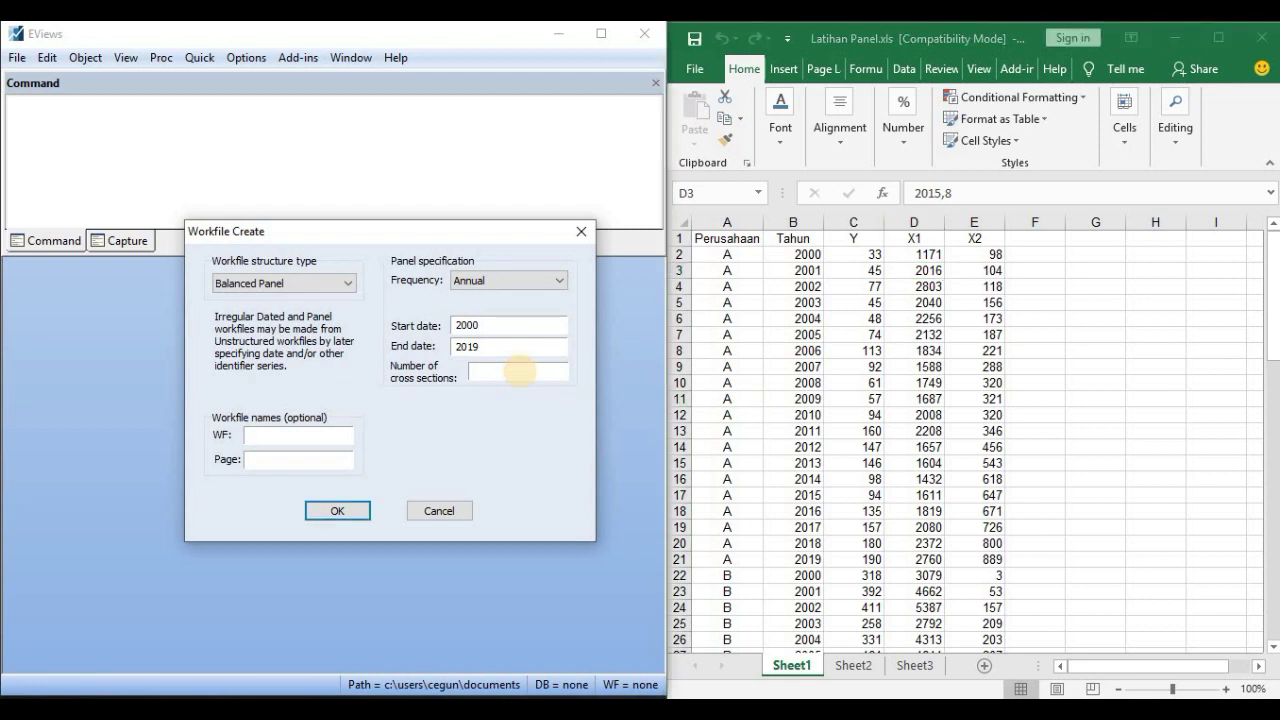
left_click(344, 514)
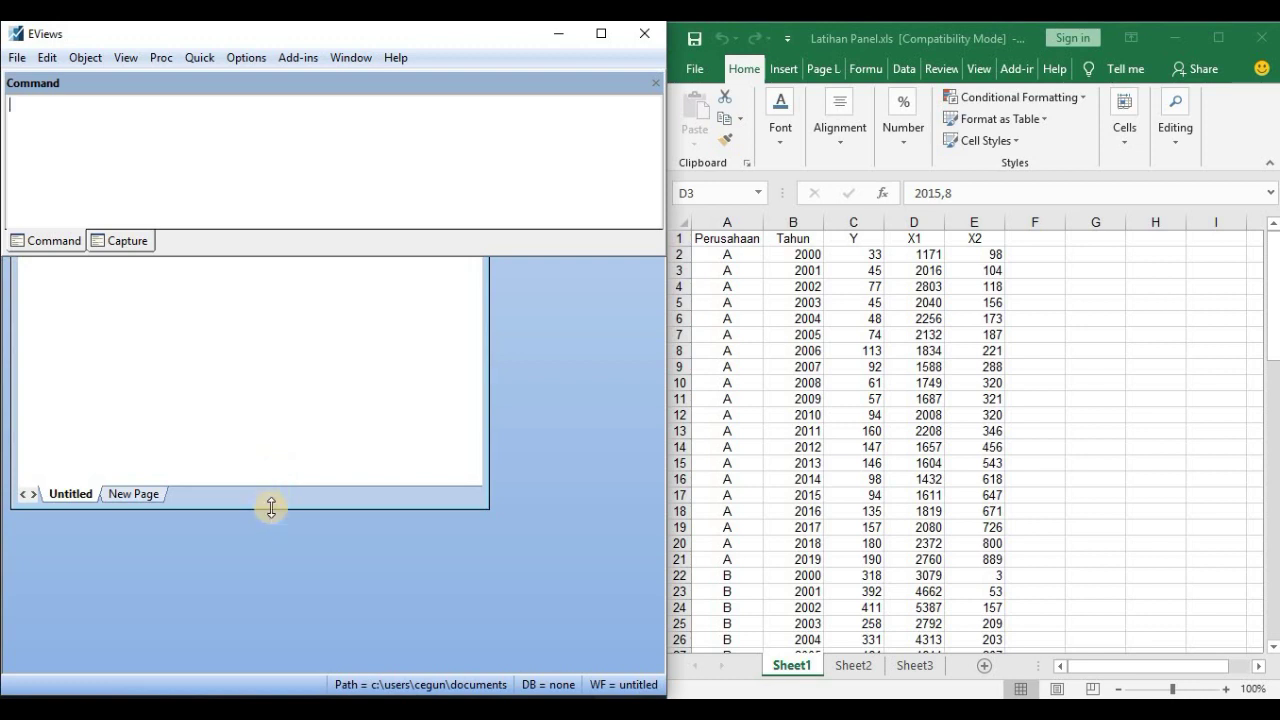
- Lengthen the untitled workfile window, show the Capture log and shorten its pane to uncover the workfile
left_click_drag(270, 511, 266, 660)
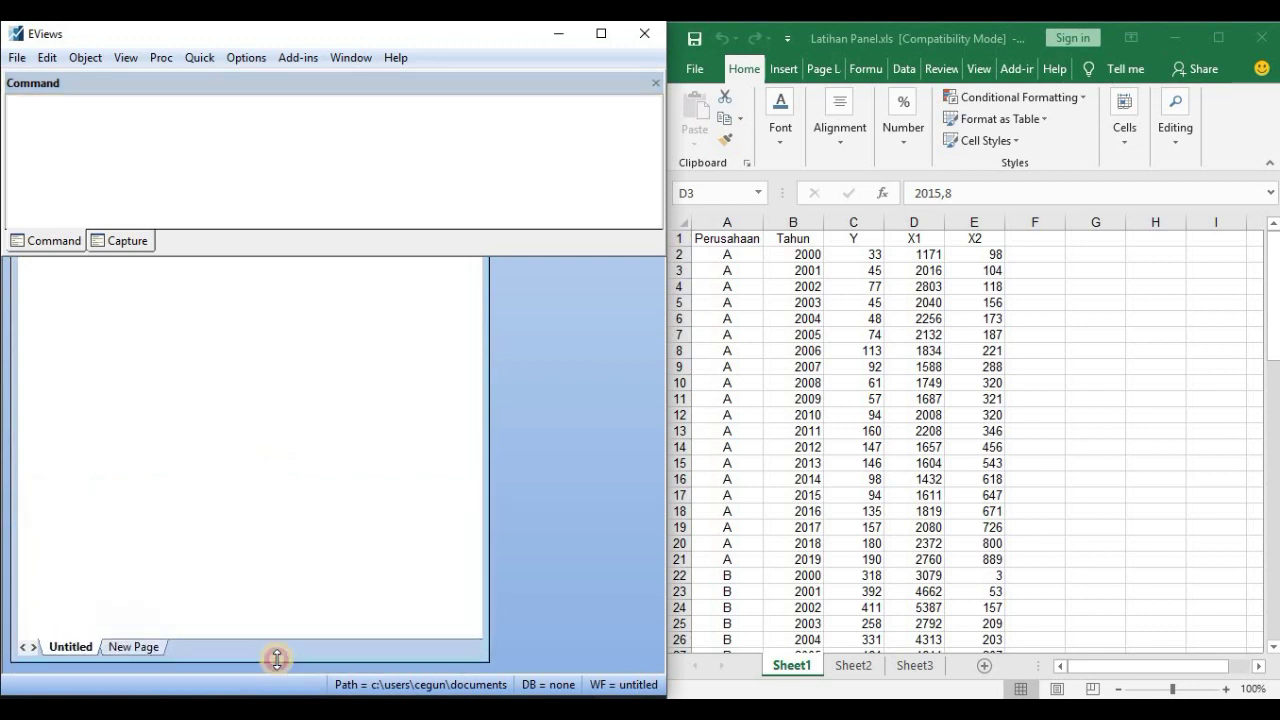
left_click(53, 245)
left_click(117, 244)
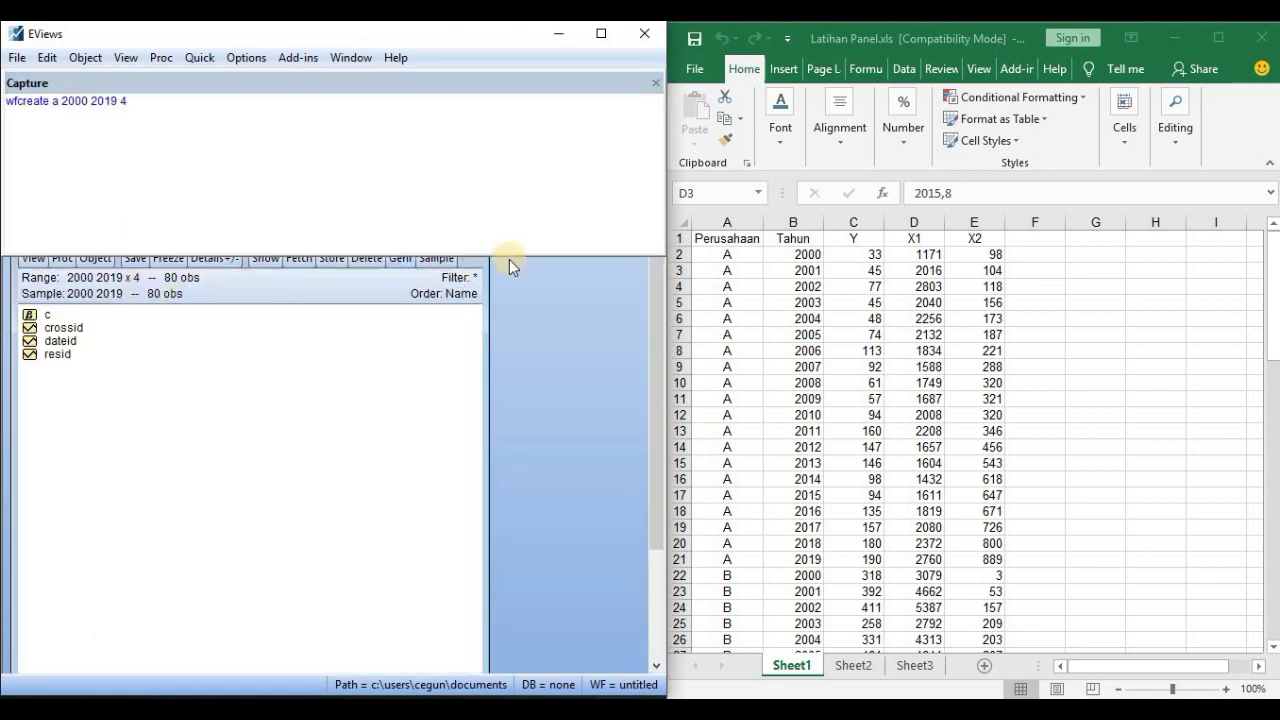
left_click_drag(509, 251, 517, 217)
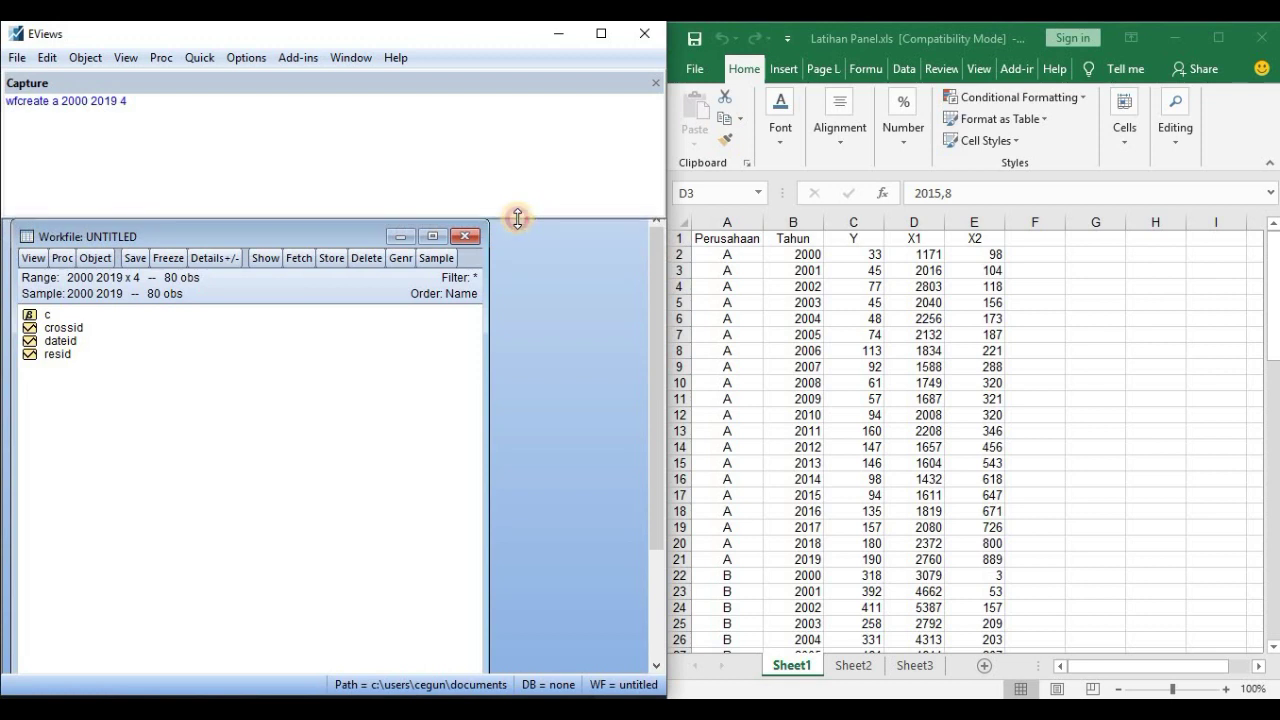
- Dock the Capture pane as a narrow column beside the workfile and fit the workfile window under the Command pane
mouse_move(667, 153)
left_mouse_down()
mouse_move(572, 149)
mouse_move(665, 147)
left_mouse_up()
left_click_drag(379, 222, 355, 232)
left_click_drag(501, 218, 562, 672)
left_click_drag(6, 381, 552, 346)
left_click_drag(481, 404, 536, 398)
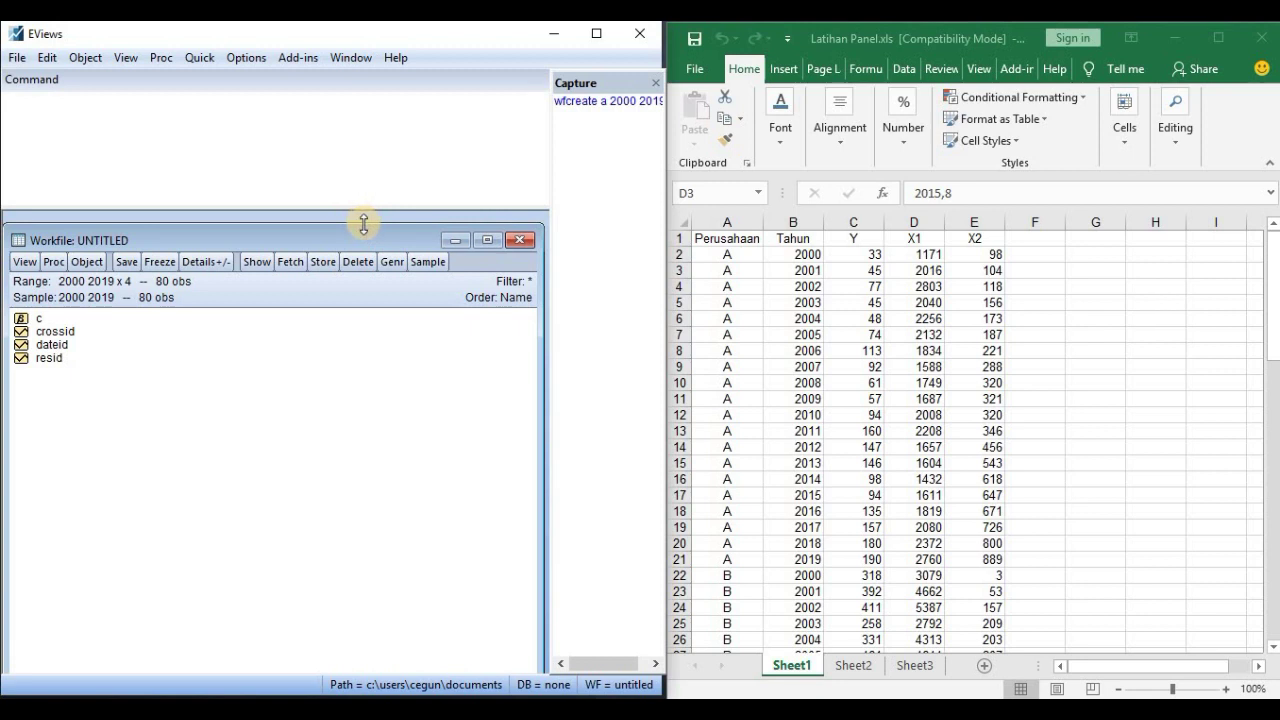
left_click_drag(365, 221, 366, 210)
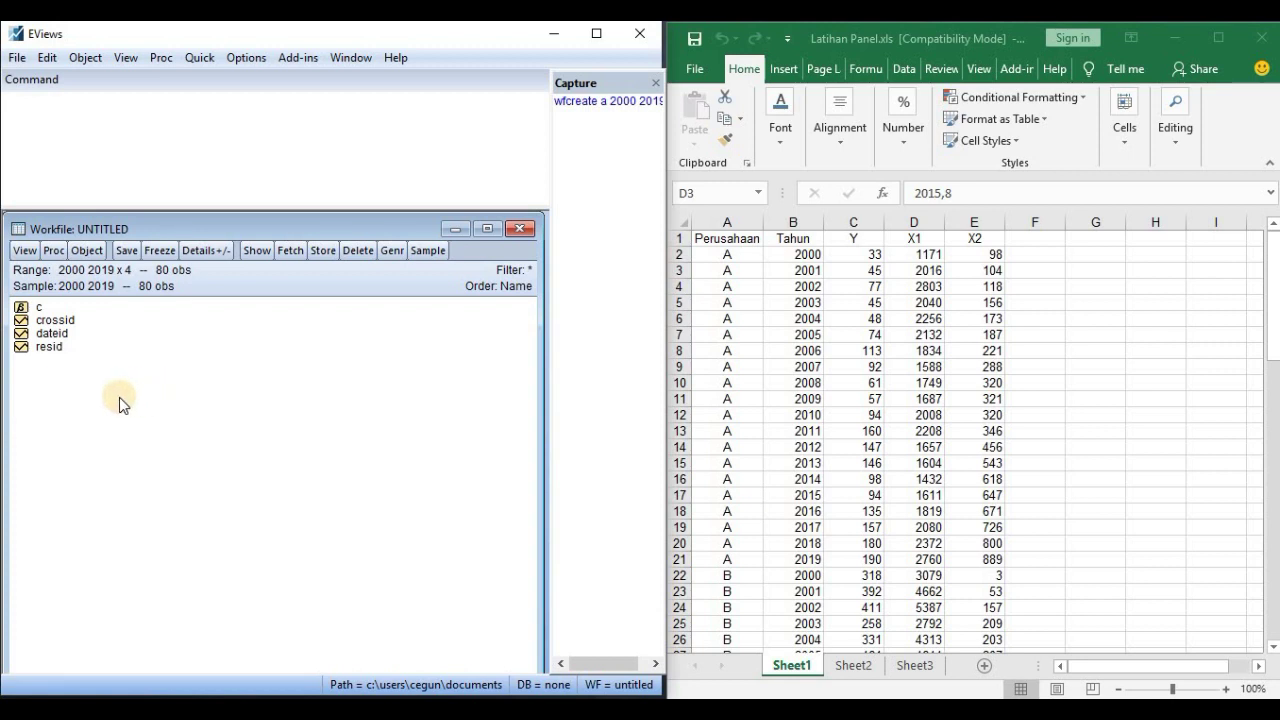
- Create a new Series object named Y in the workfile
left_click(88, 251)
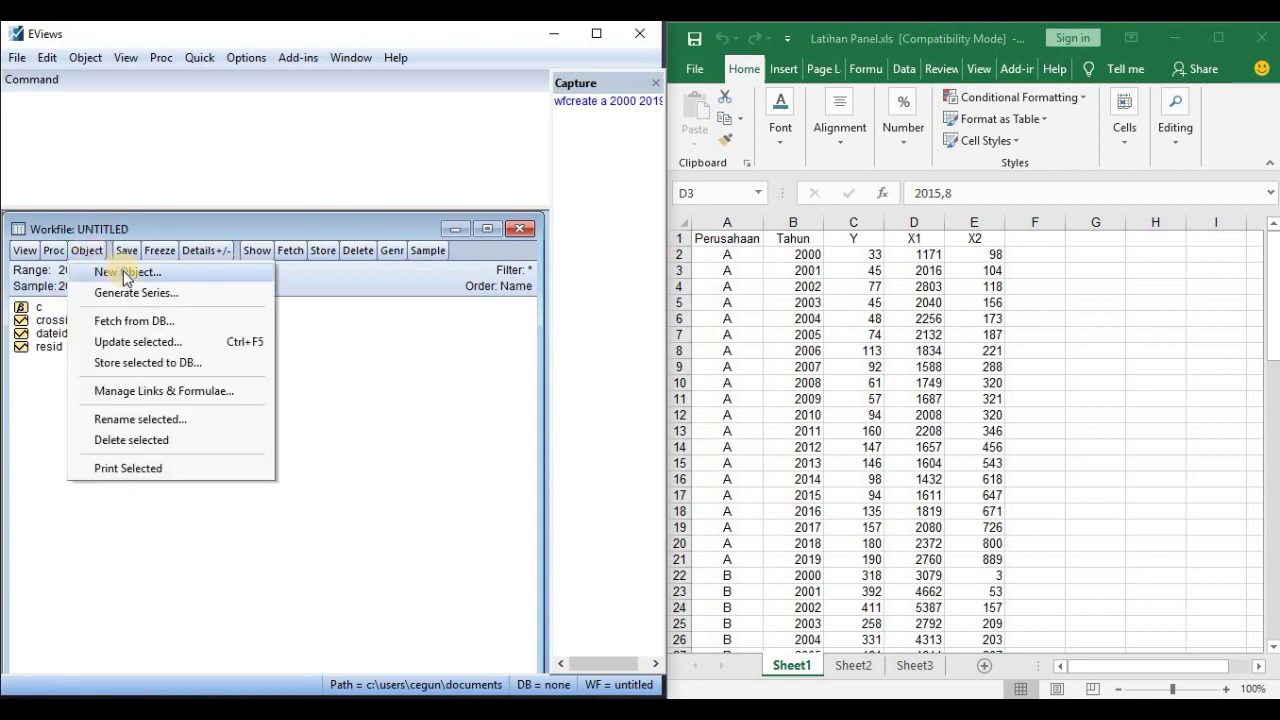
left_click(165, 277)
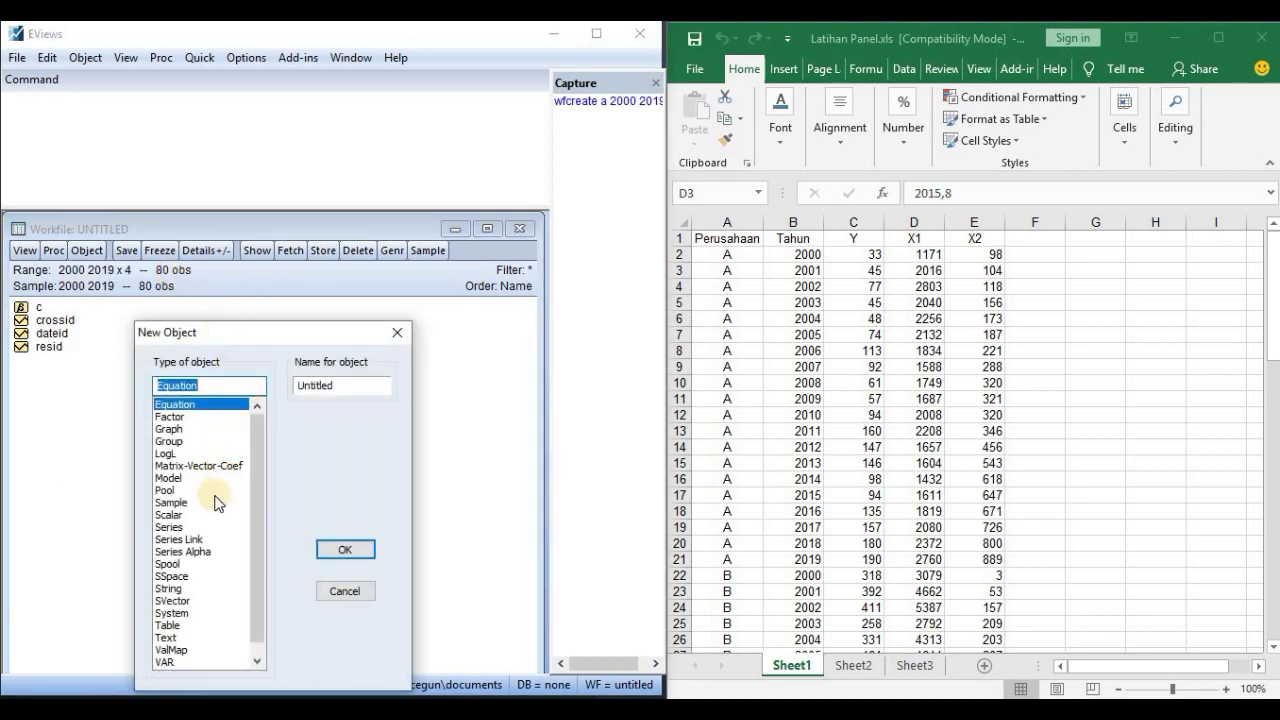
left_click(170, 527)
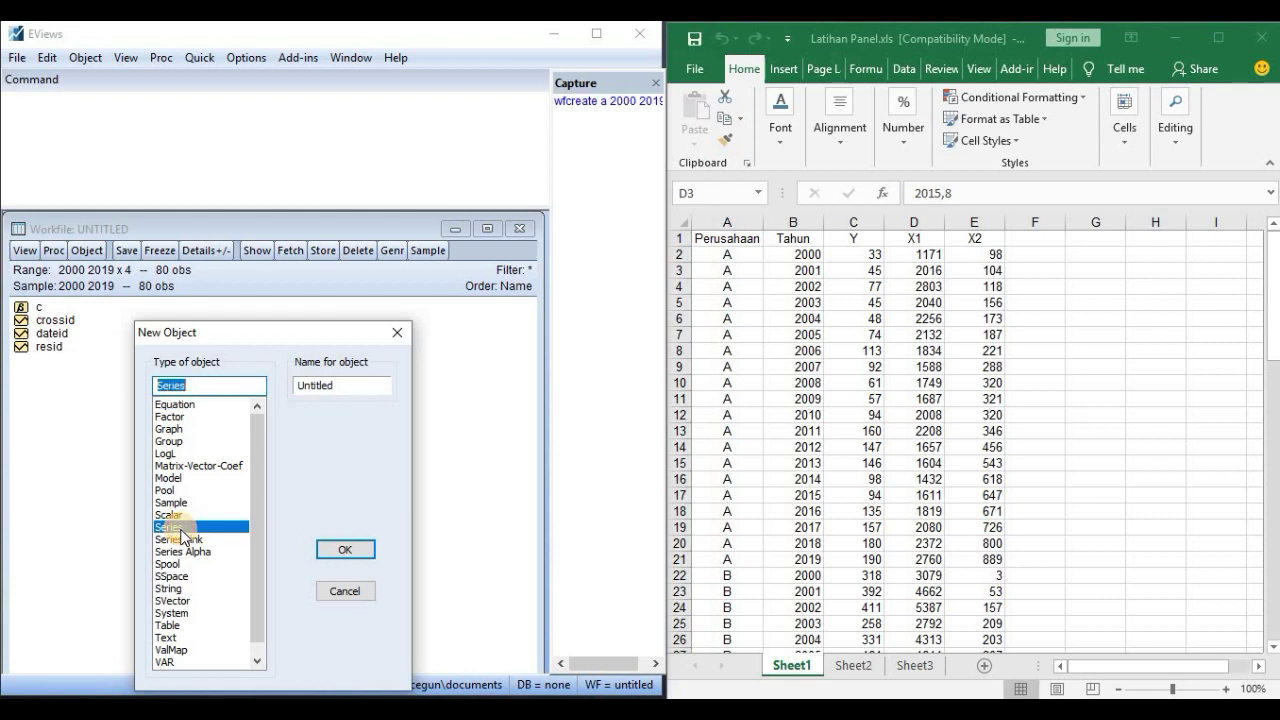
key("Tab")
type("Y")
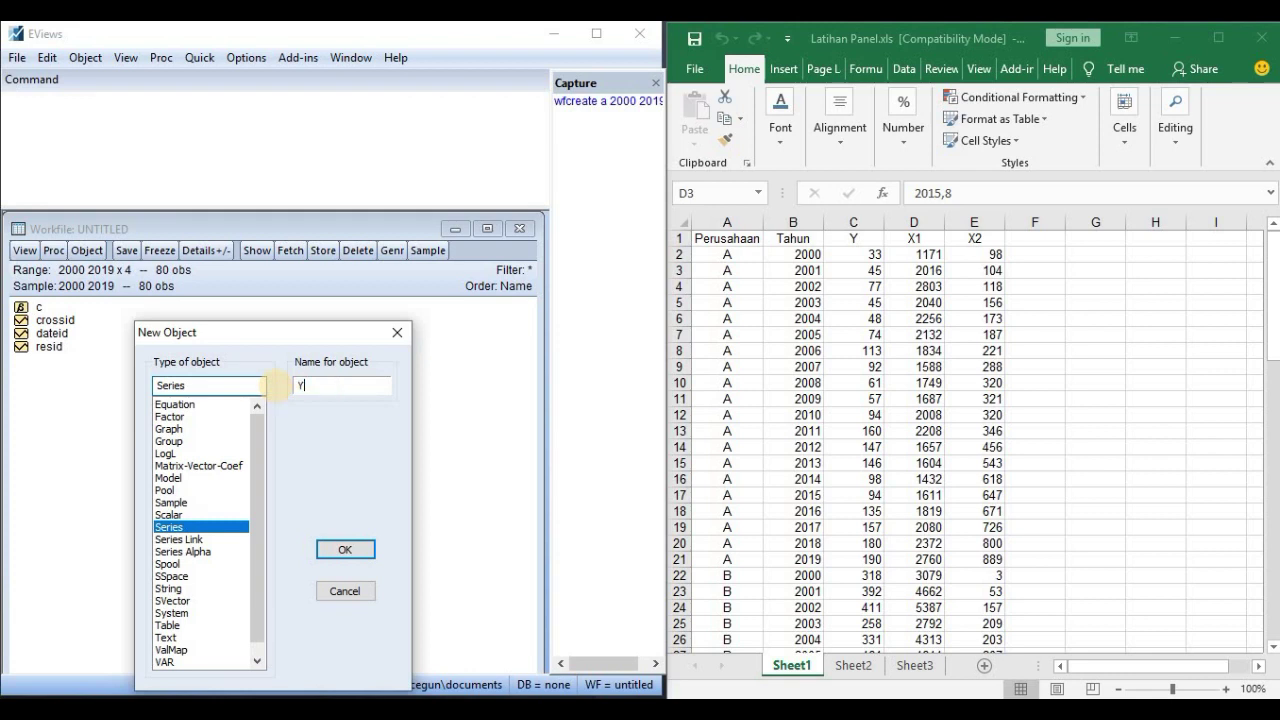
left_click(340, 550)
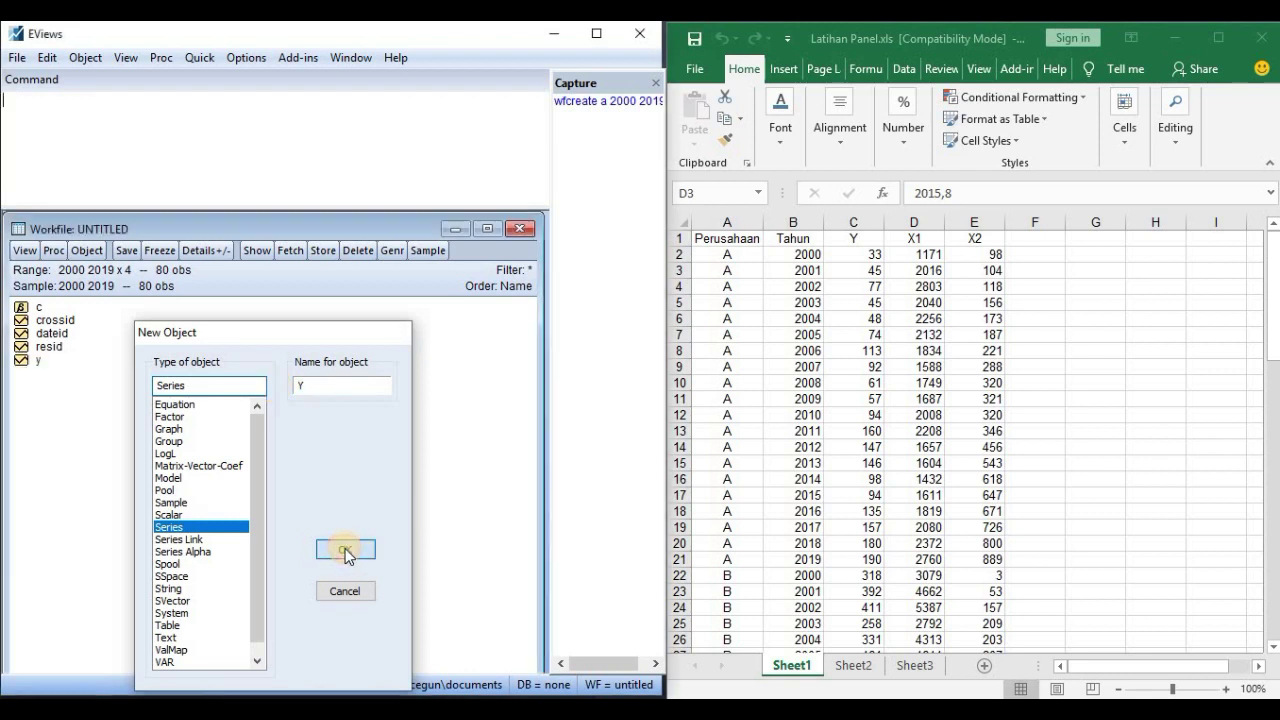
- Duplicate the y series within the workfile under the name X1
left_click(38, 363)
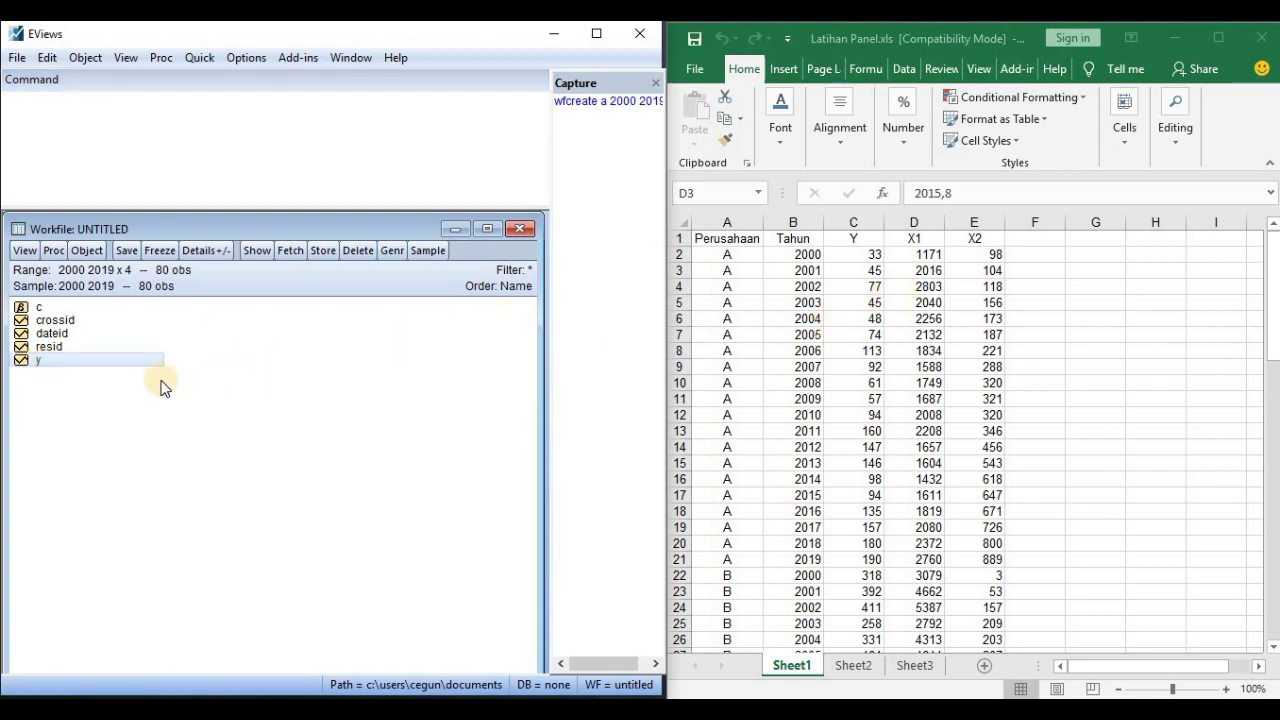
right_click(53, 365)
left_click(140, 427)
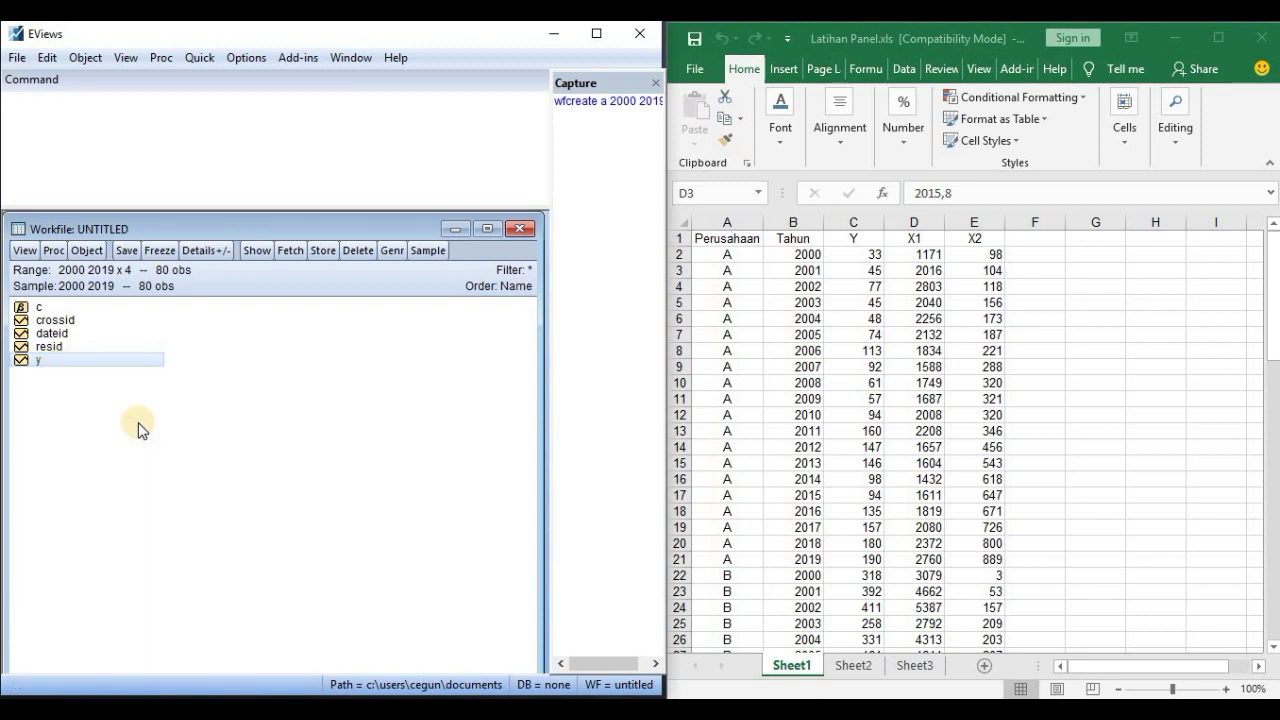
right_click(77, 413)
left_click(165, 503)
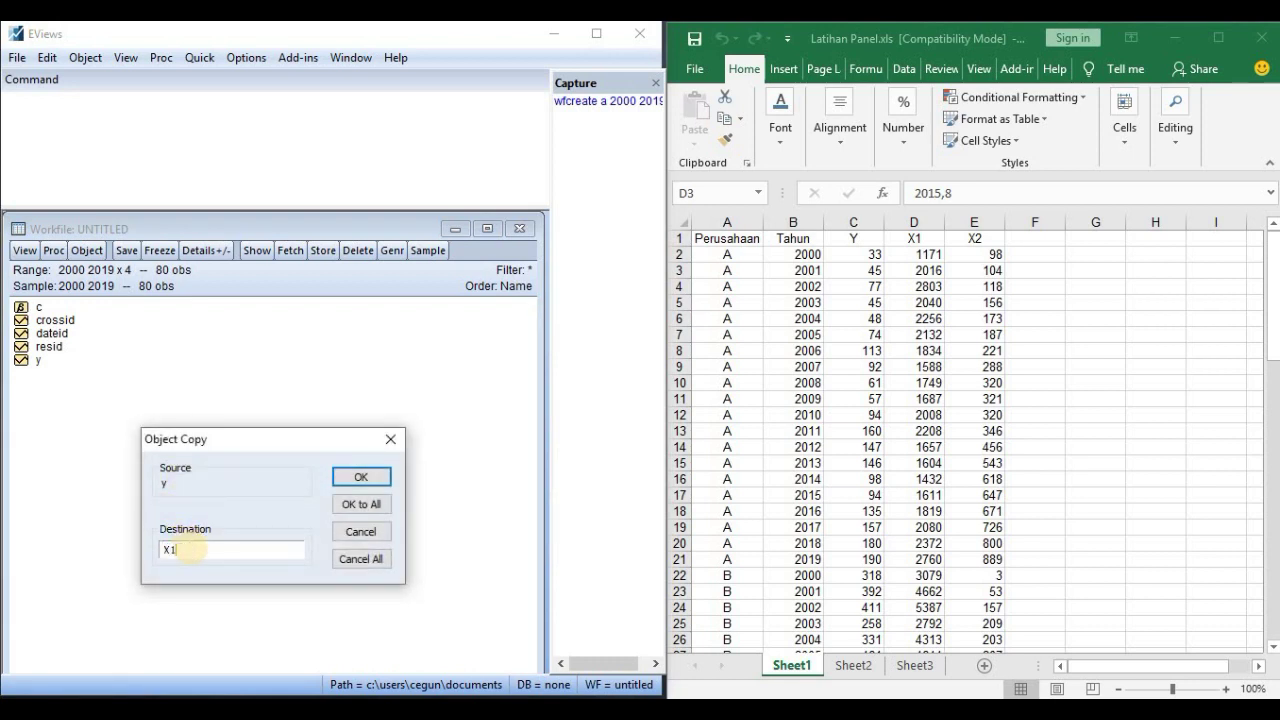
left_click(361, 477)
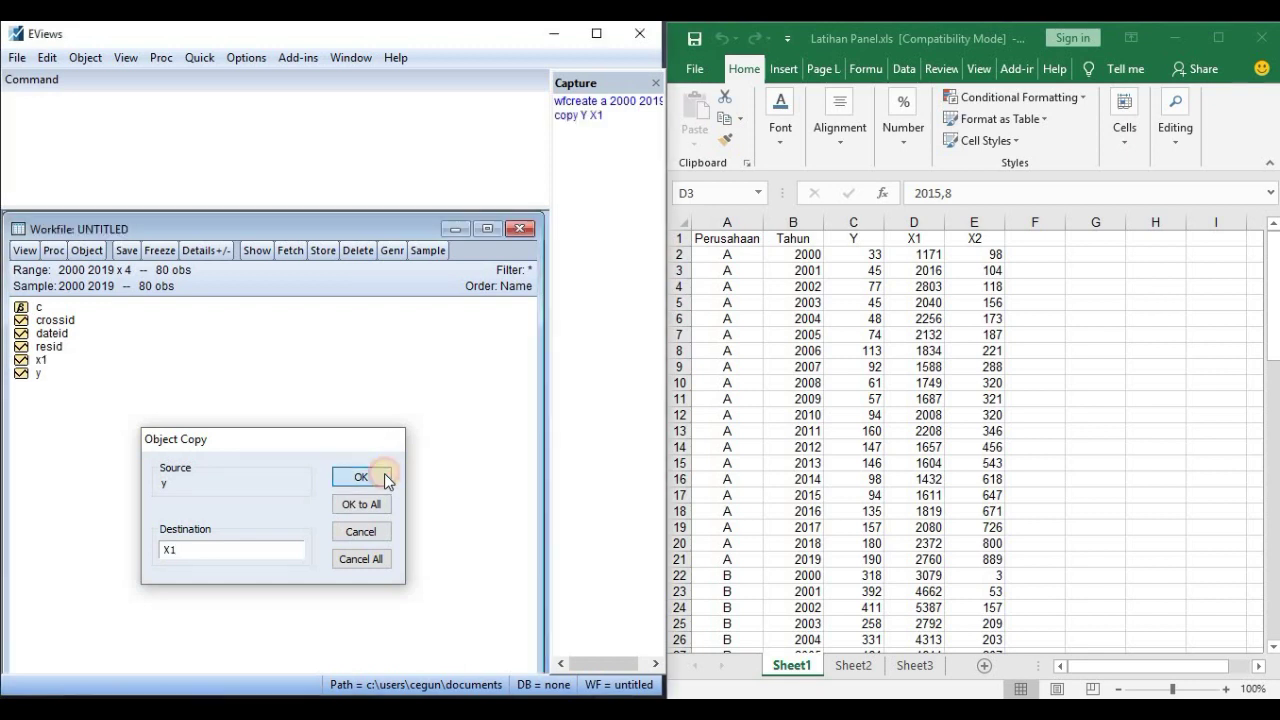
- Duplicate the y series within the workfile under the name X2
right_click(123, 411)
left_click(236, 493)
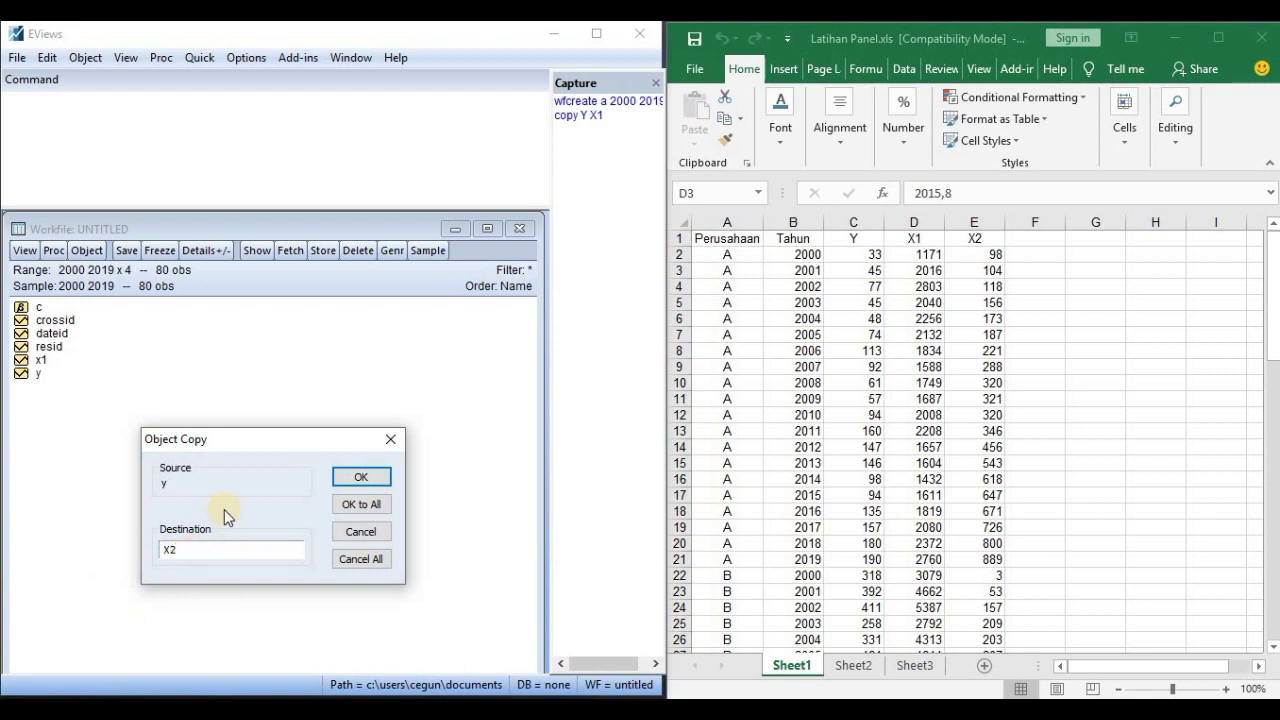
left_click(361, 478)
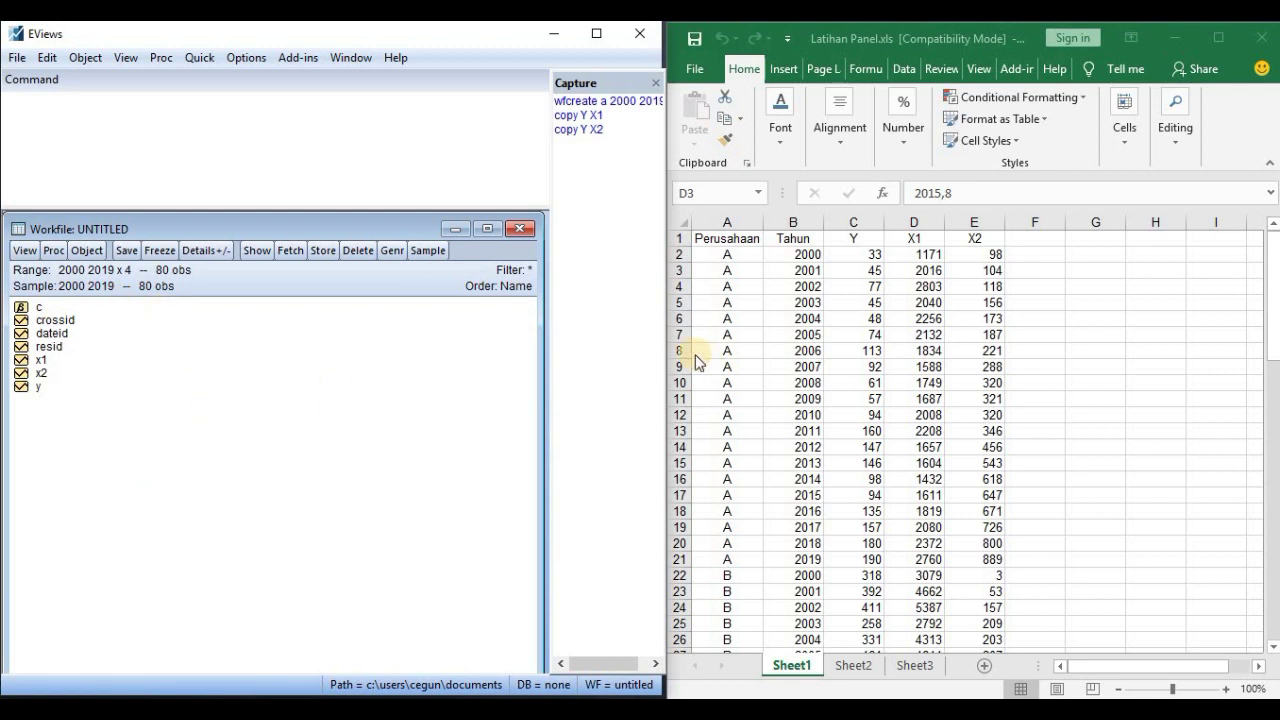
left_click(889, 268)
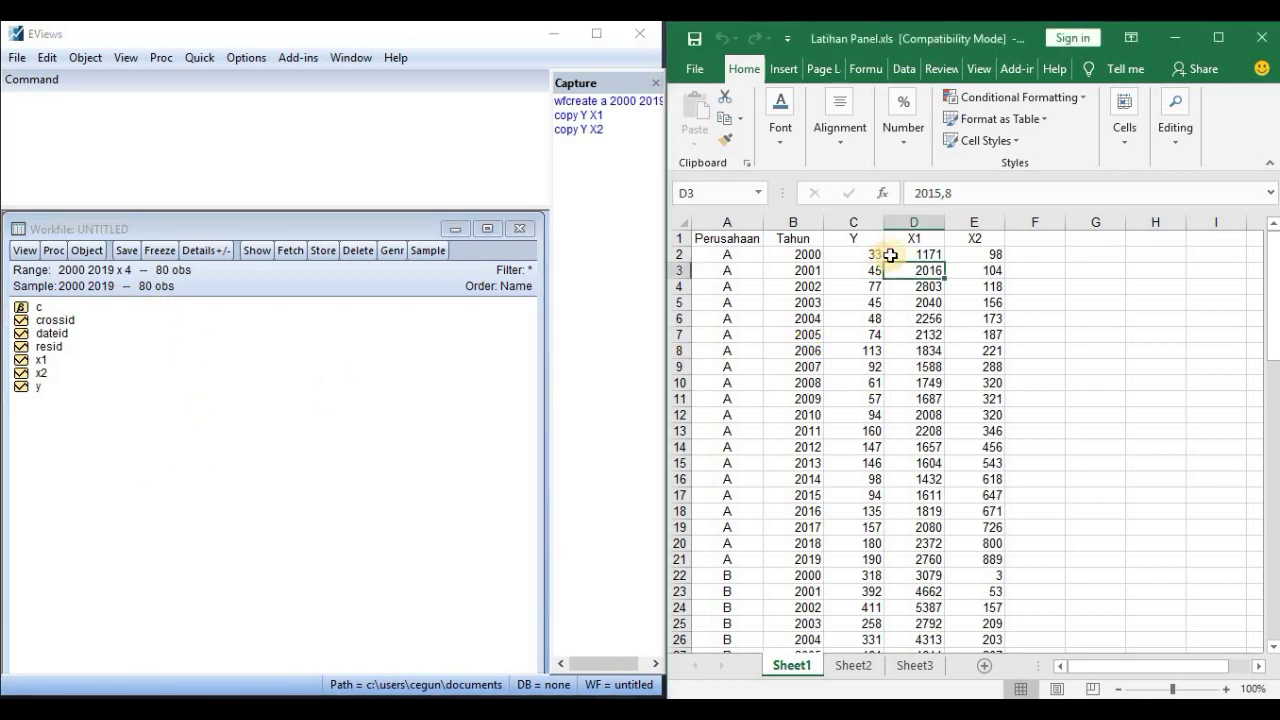
left_click(865, 251)
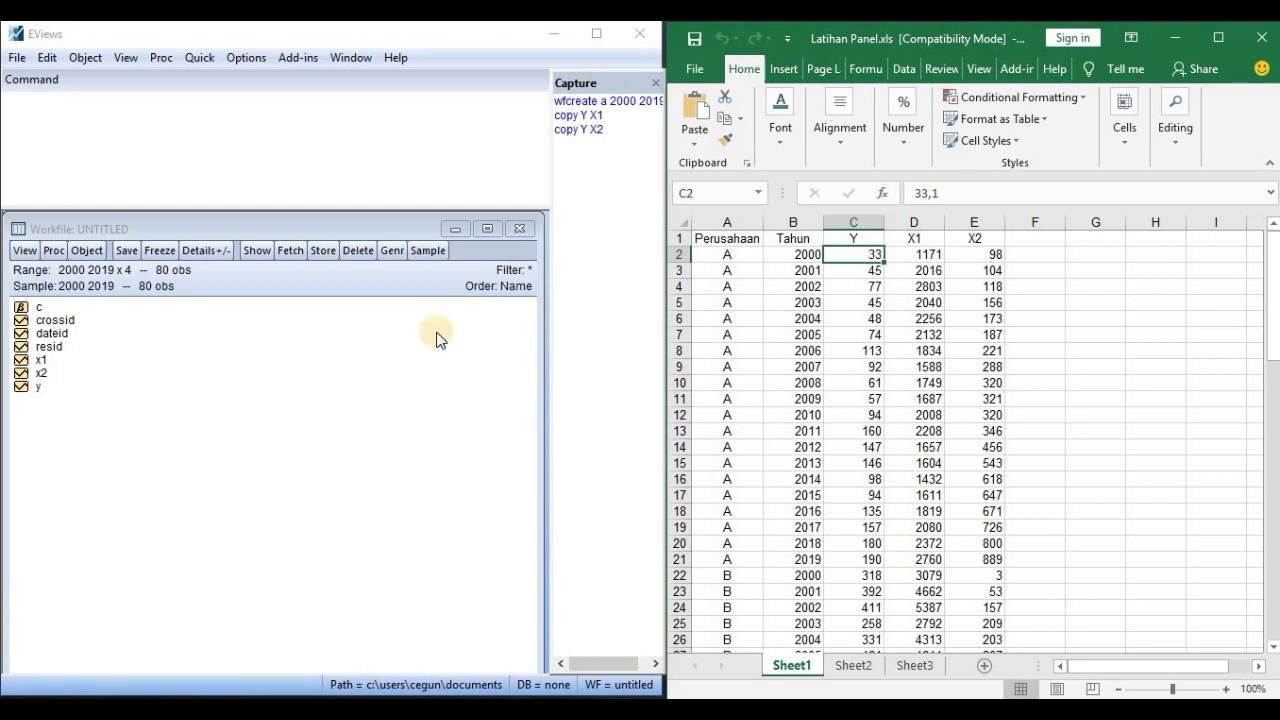
left_click(388, 349)
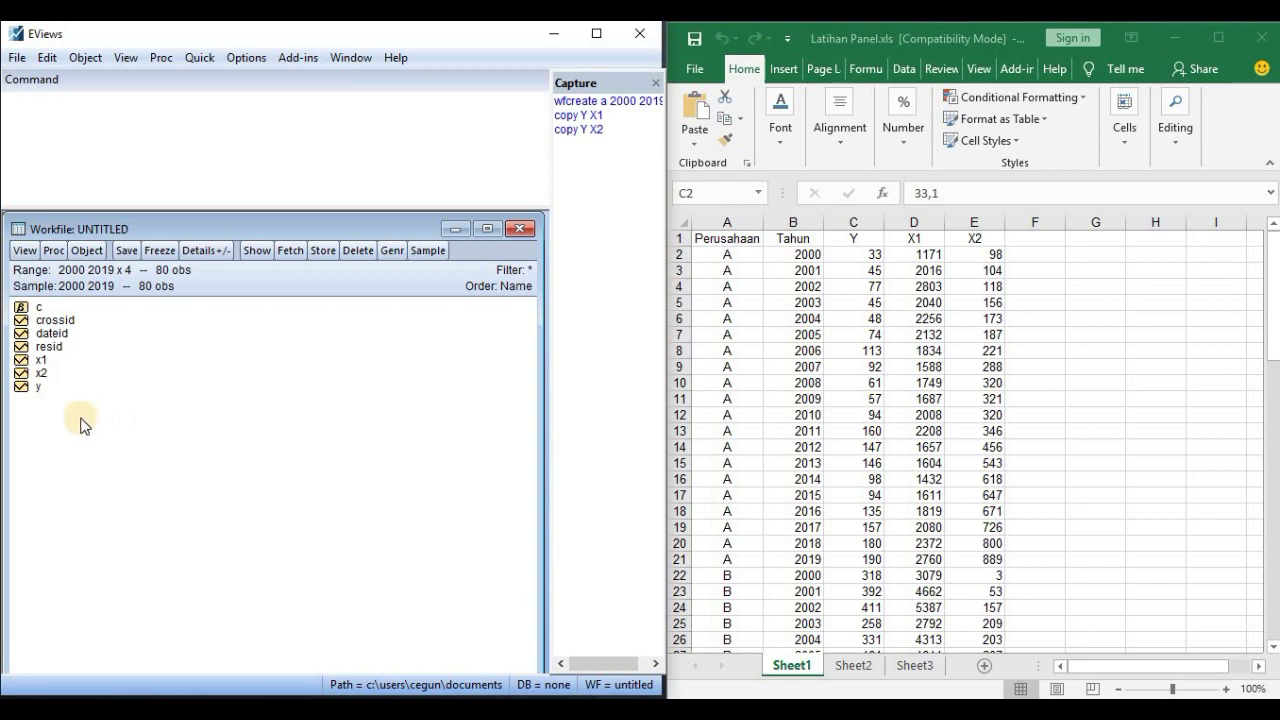
- Open the series y, x1 and x2 together as a group in that order and move the group window up under the Command pane
left_click(38, 390)
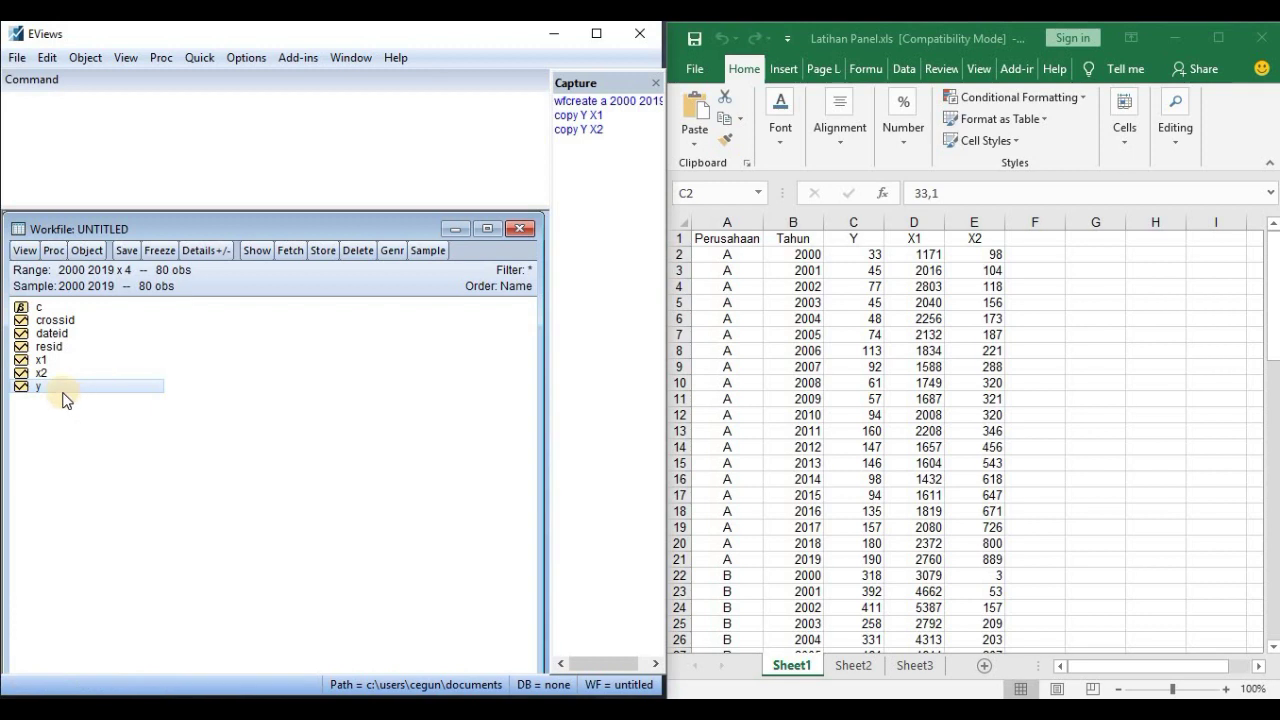
left_click(55, 386)
left_click(47, 362, "ctrl")
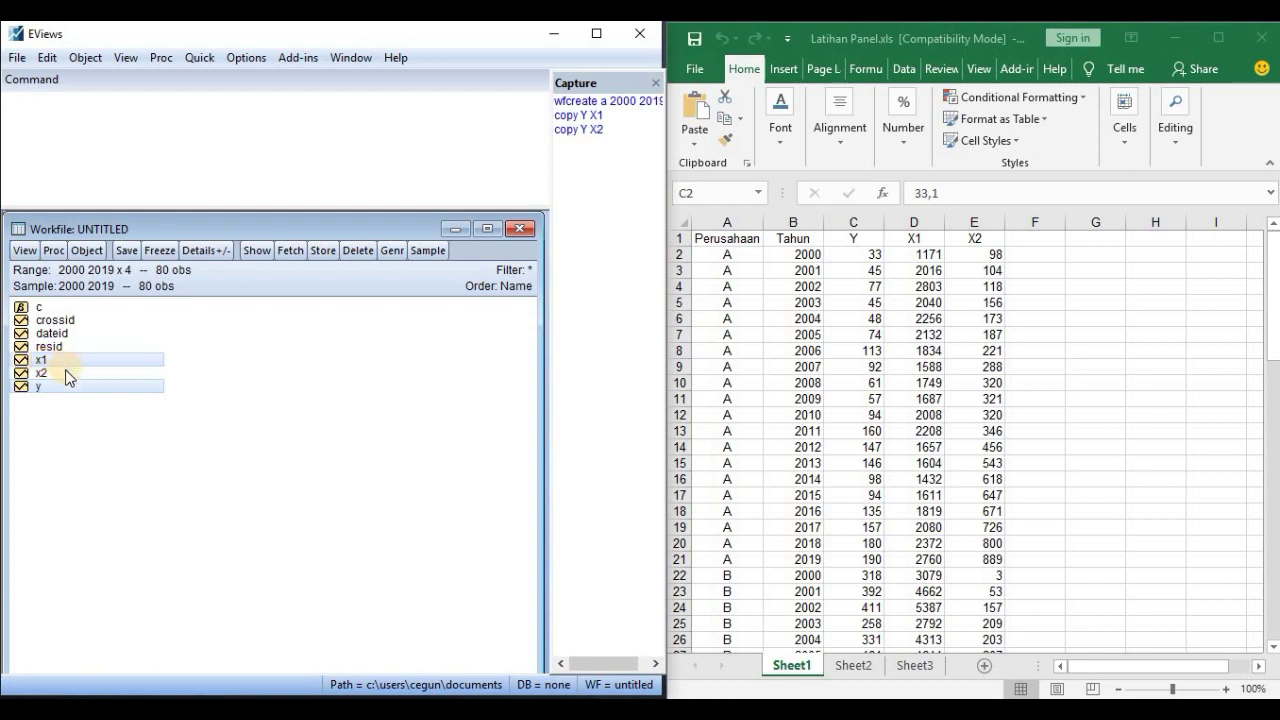
left_click(64, 373, "ctrl")
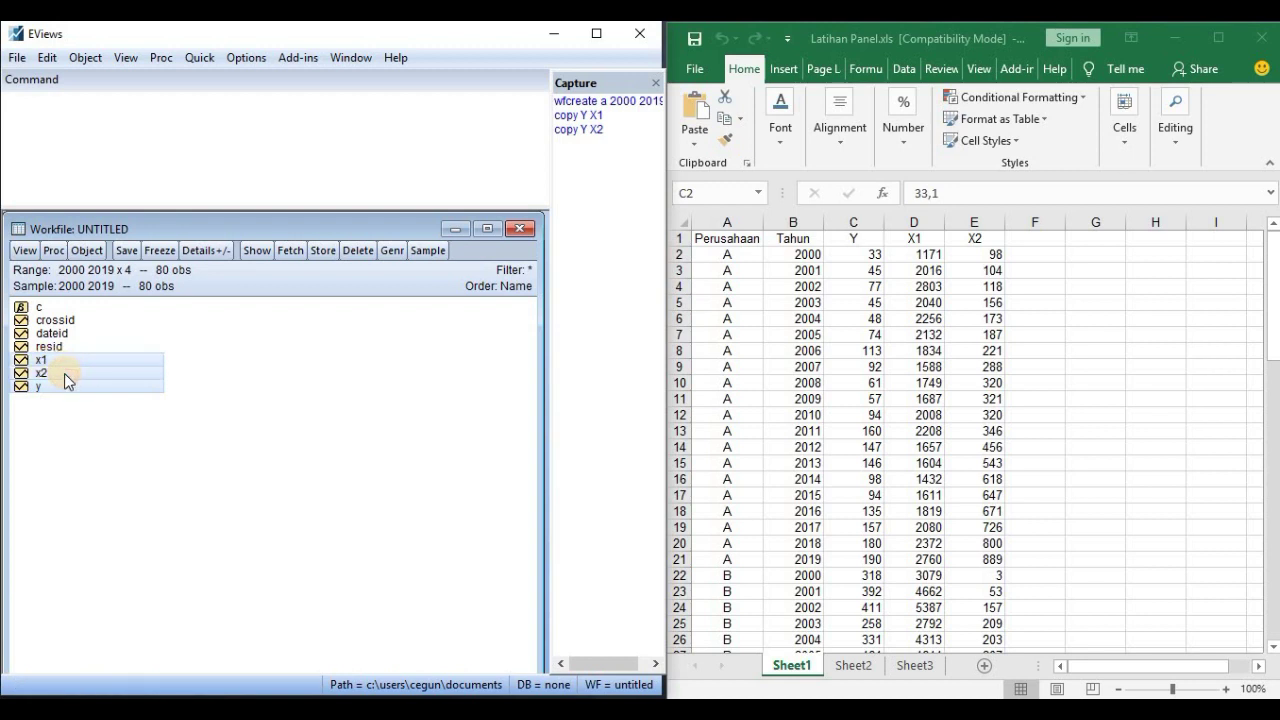
left_click(84, 361)
right_click(123, 368)
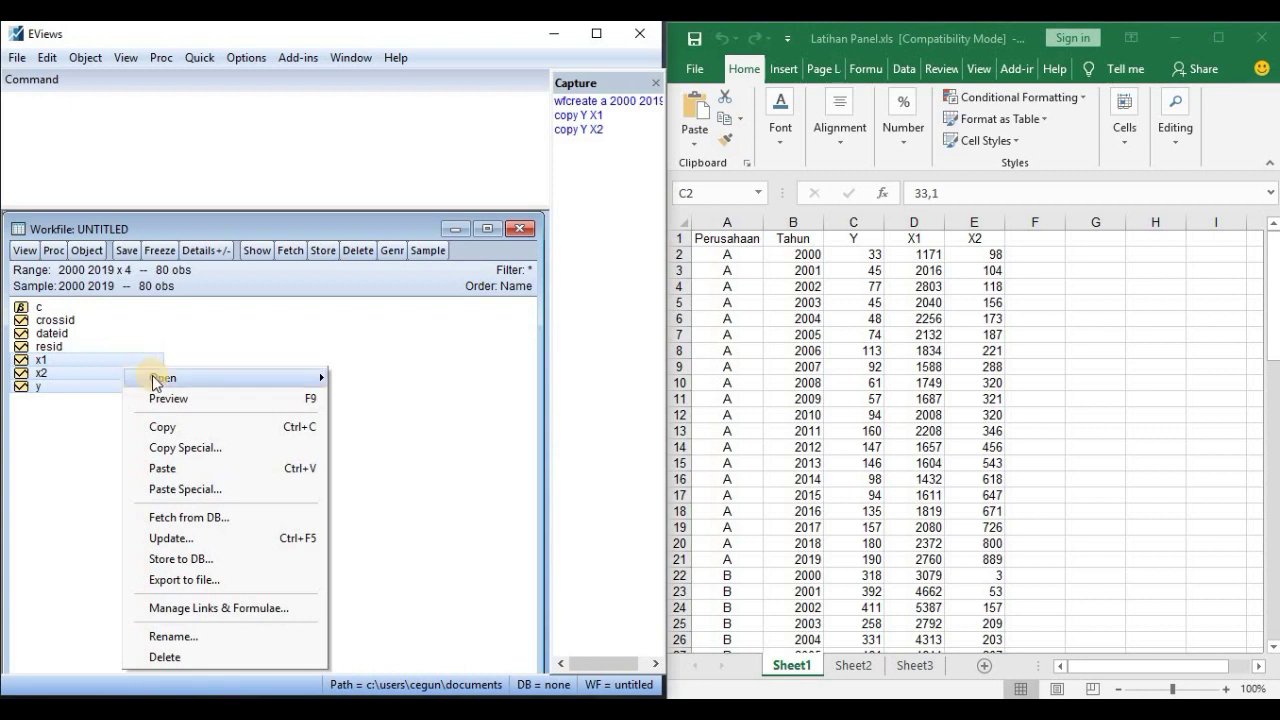
mouse_move(152, 376)
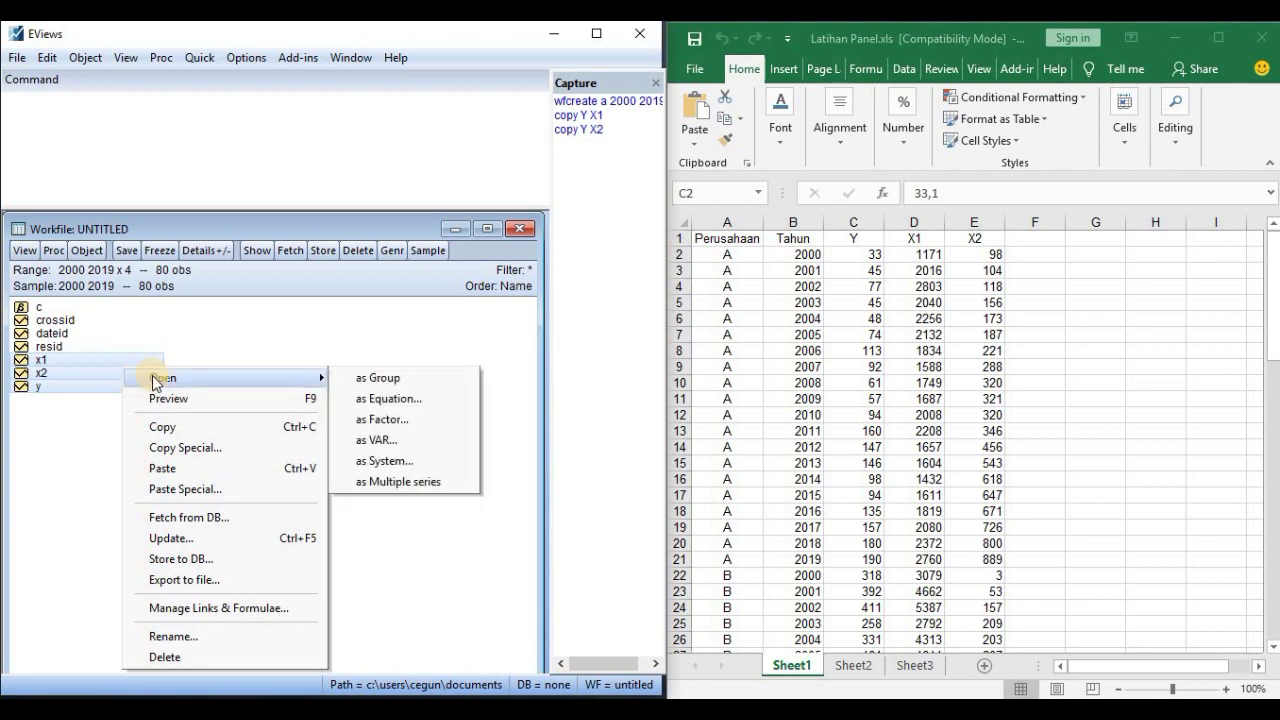
left_click(368, 377)
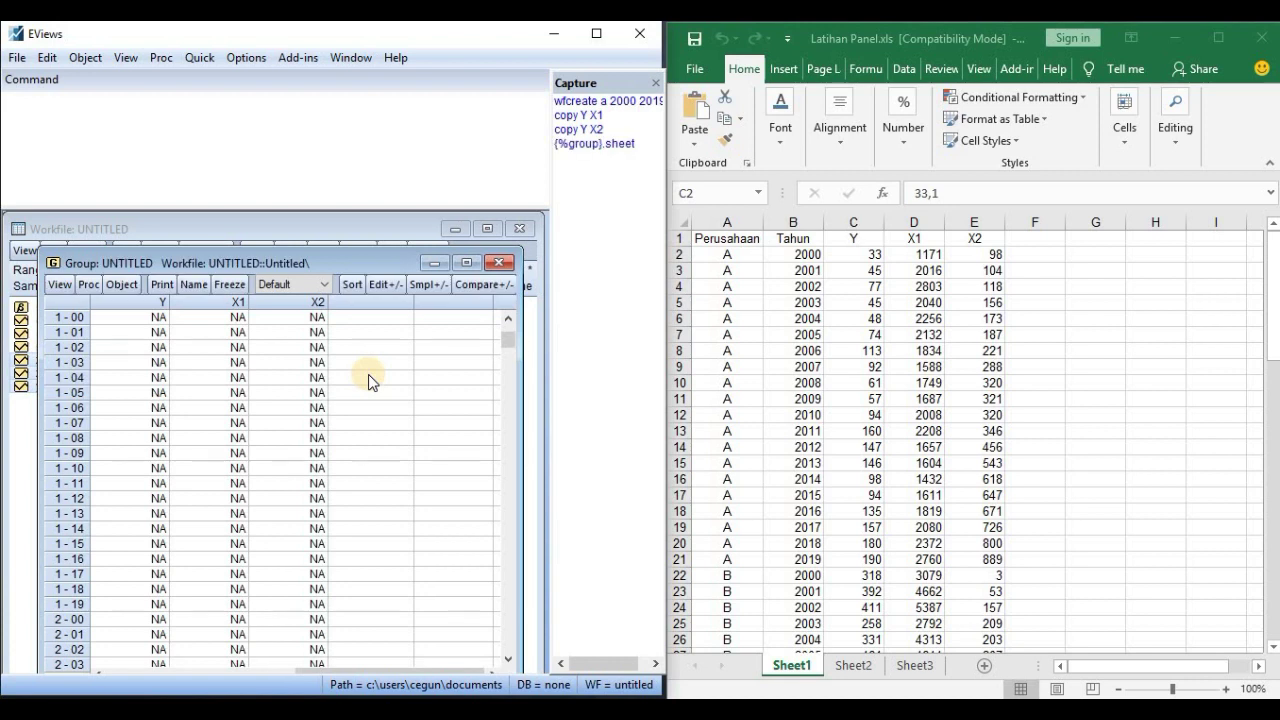
left_click_drag(384, 258, 398, 232)
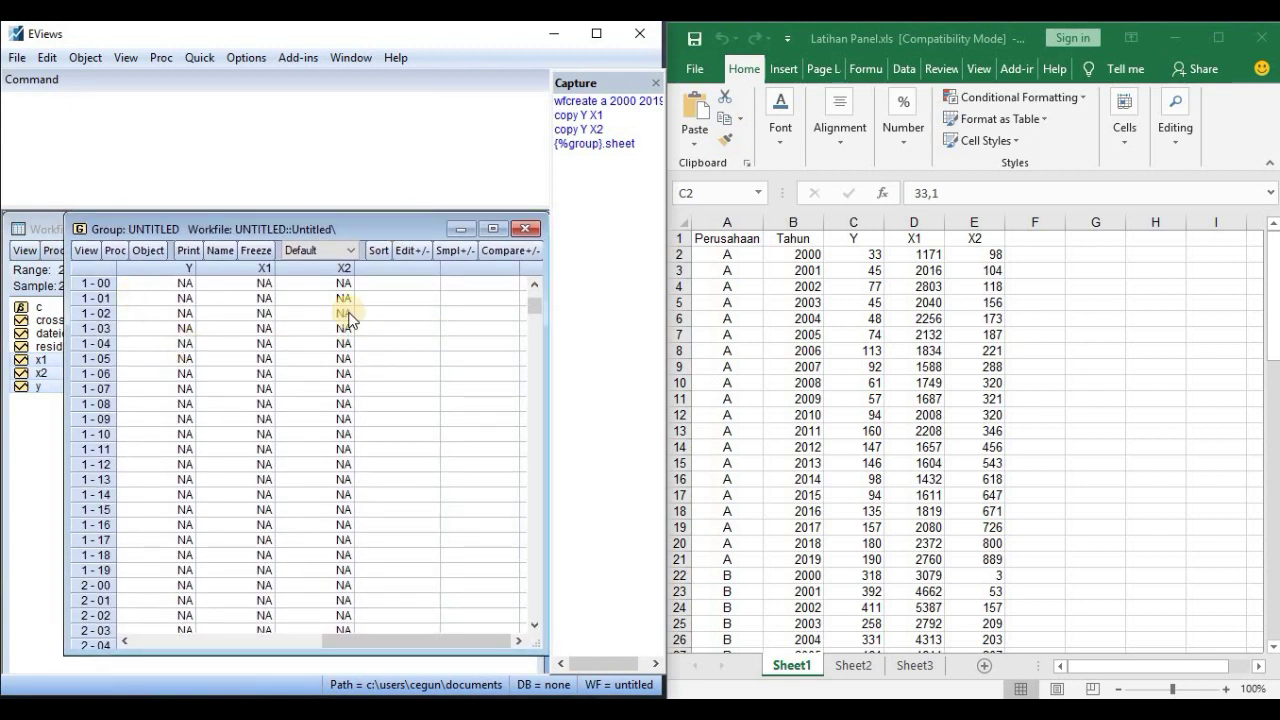
left_click_drag(533, 309, 517, 611)
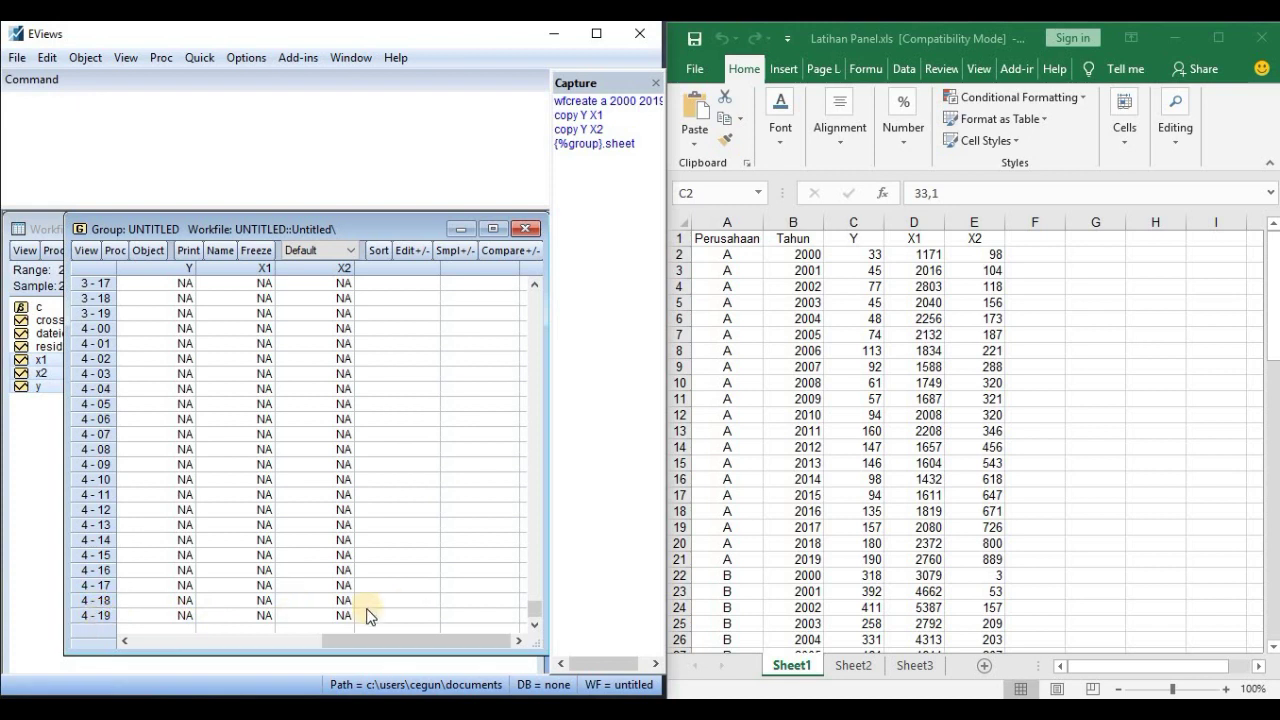
left_click_drag(536, 611, 520, 305)
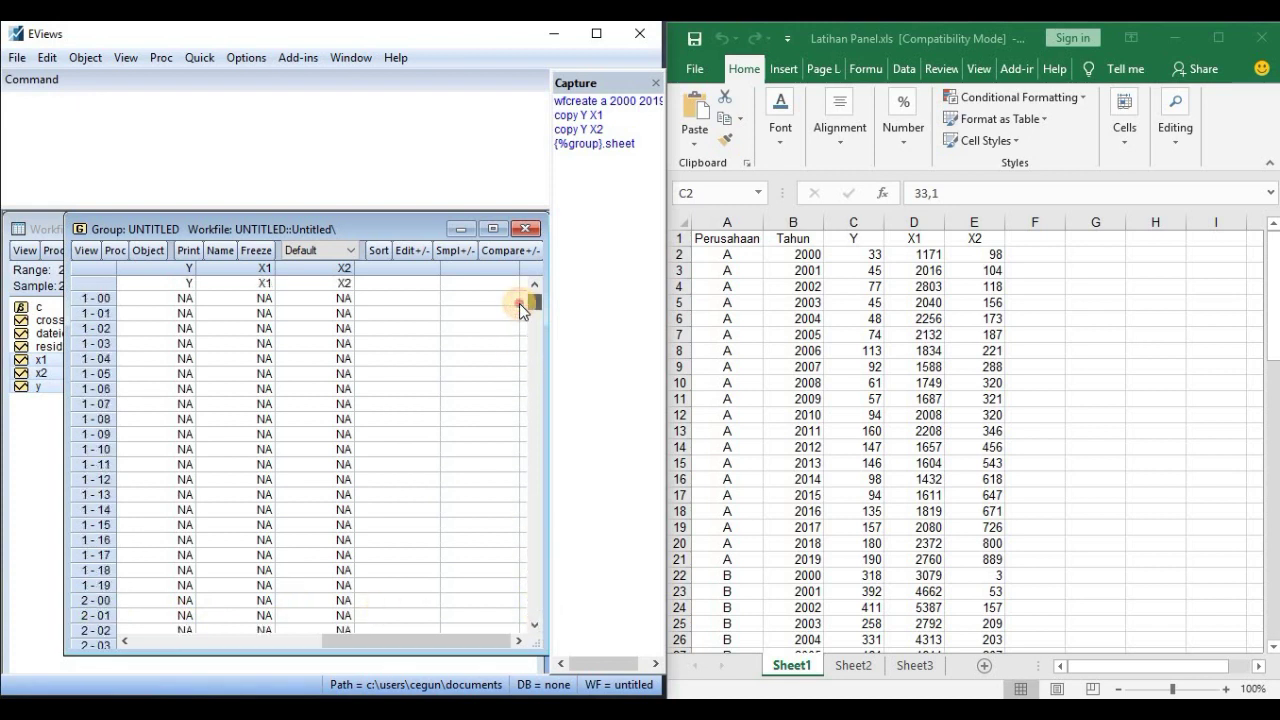
- Copy the Y, X1 and X2 data in C2:E81 of Sheet1 in the Excel workbook, without the headers
left_click(862, 256)
left_click_drag(862, 256, 982, 530)
left_click_drag(971, 662, 965, 619)
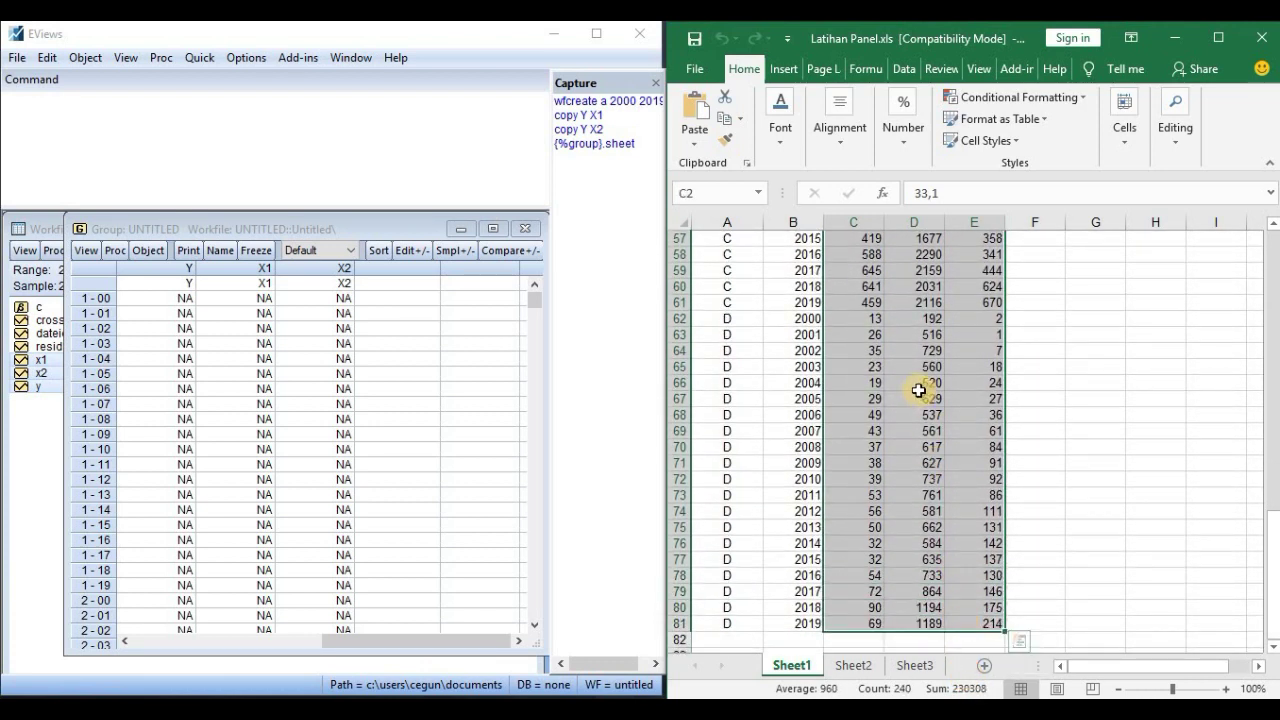
right_click(904, 342)
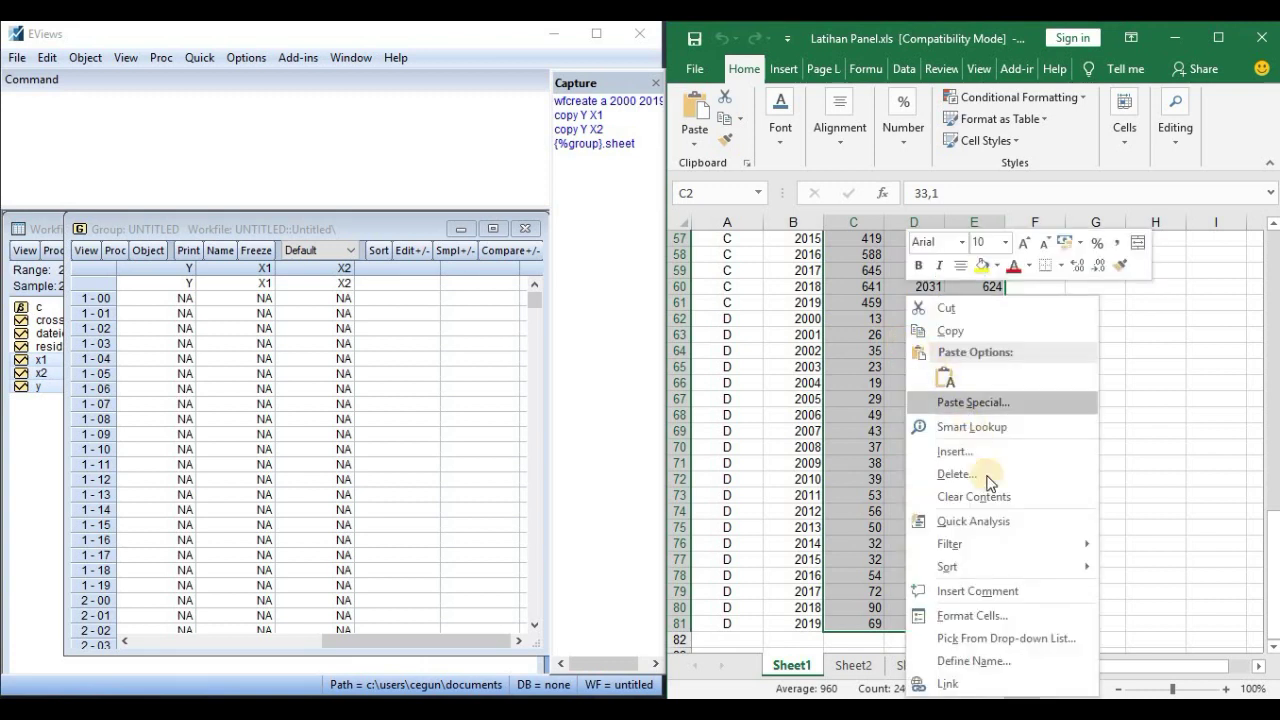
left_click(1030, 332)
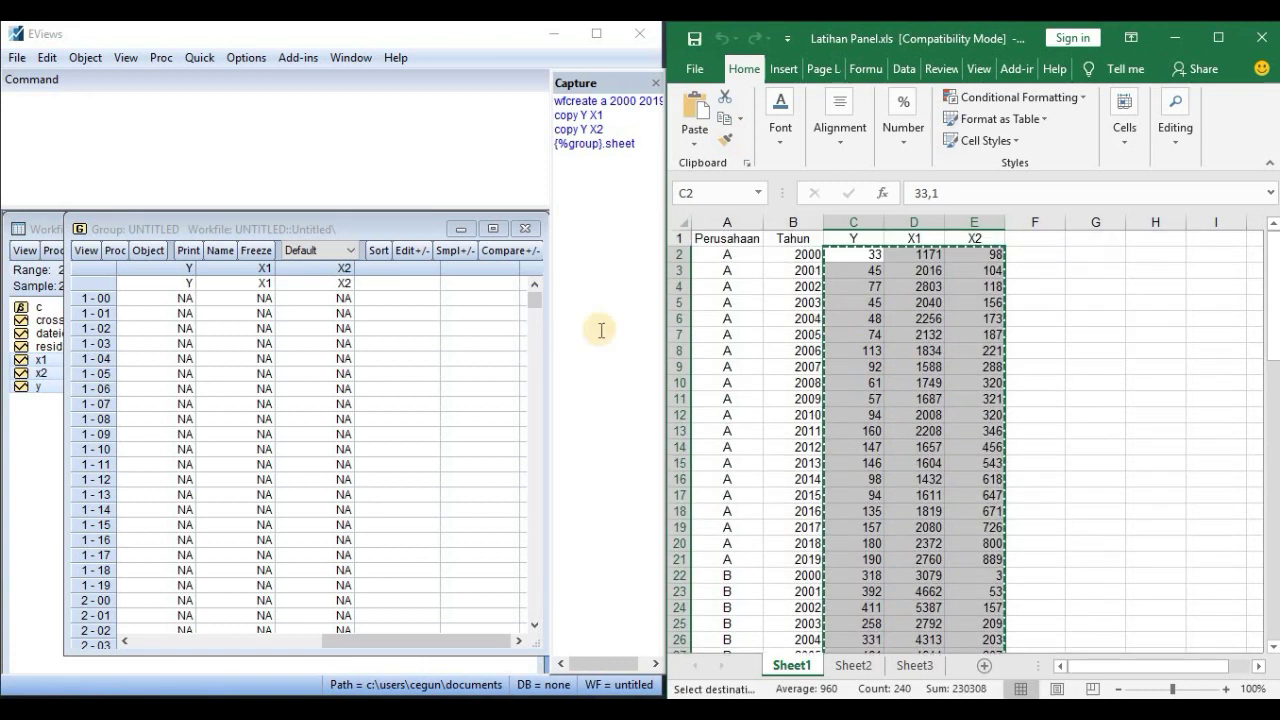
- Paste the copied data into the EViews group from the first Y observation (1 - 00), accepting the switch to edit mode
left_click(152, 298)
right_click(152, 298)
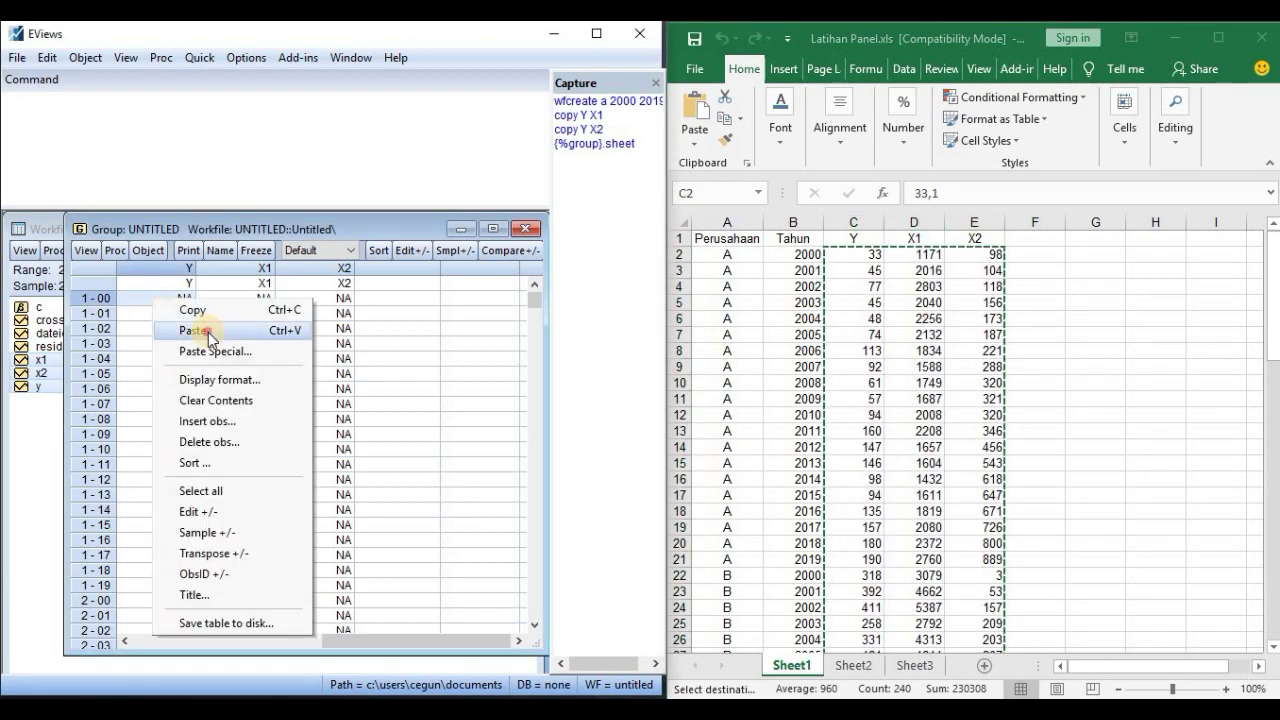
left_click(208, 331)
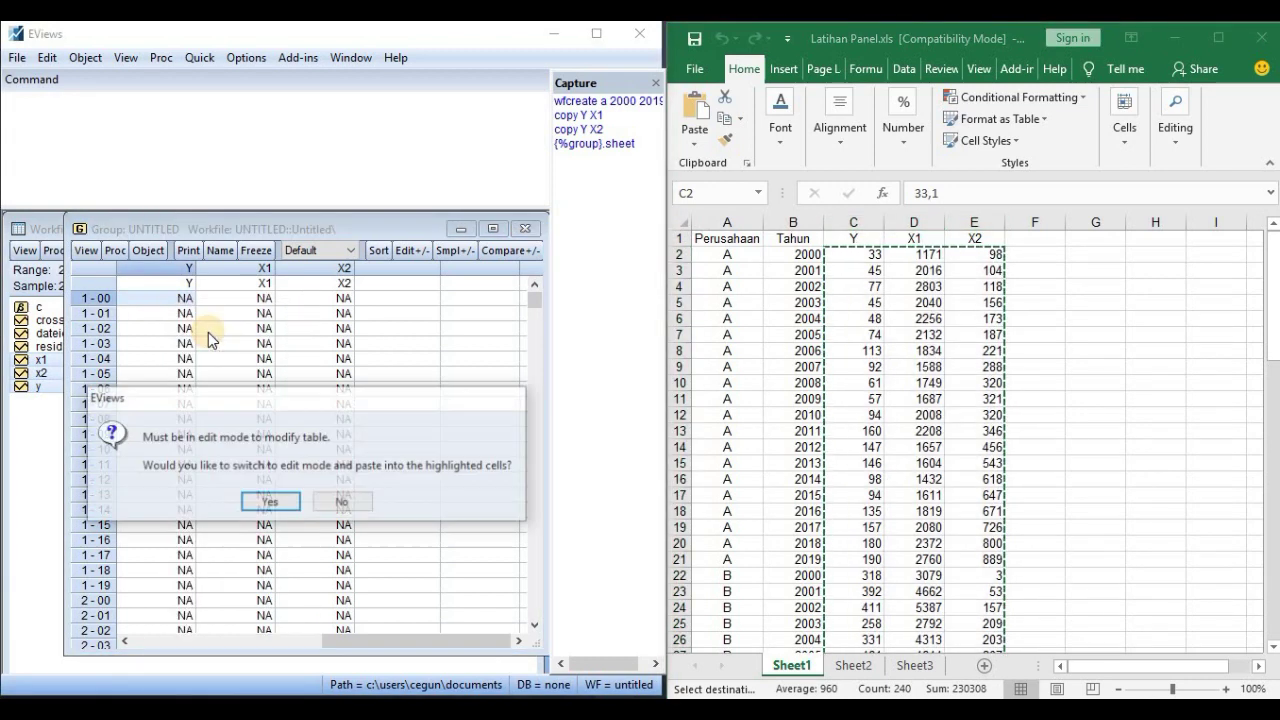
left_click(266, 503)
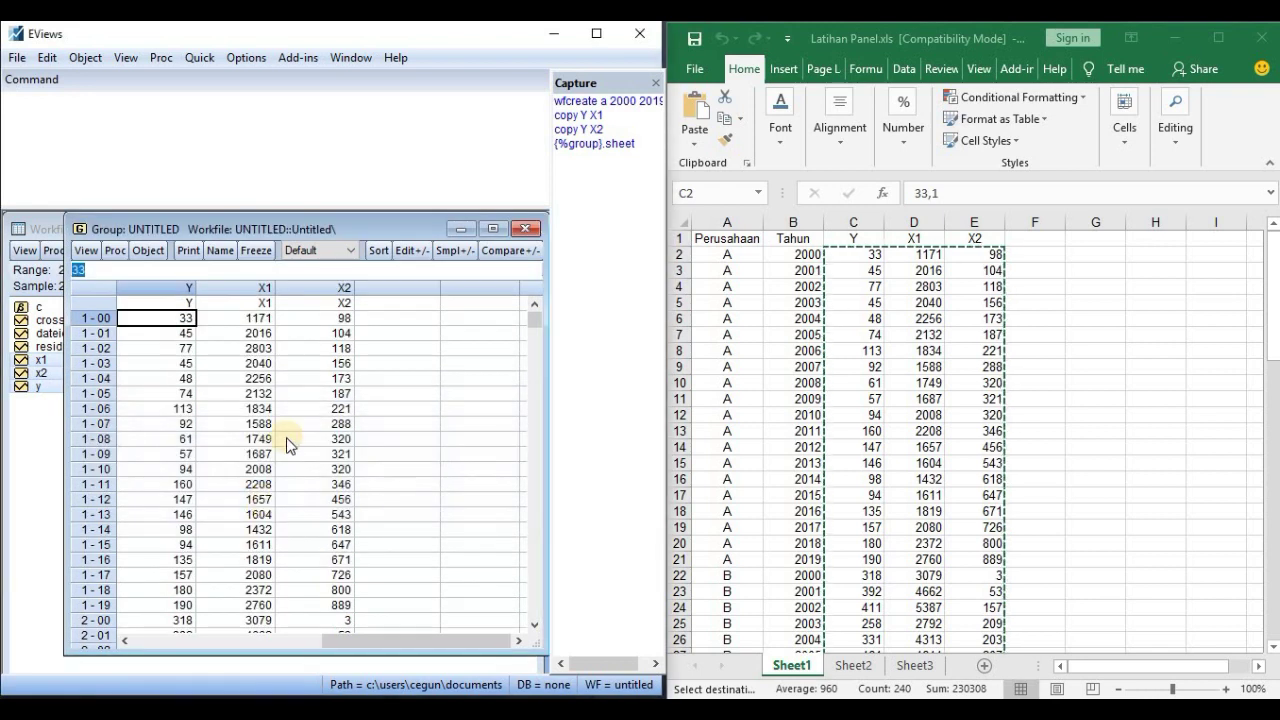
scroll(304, 416, "down", 19)
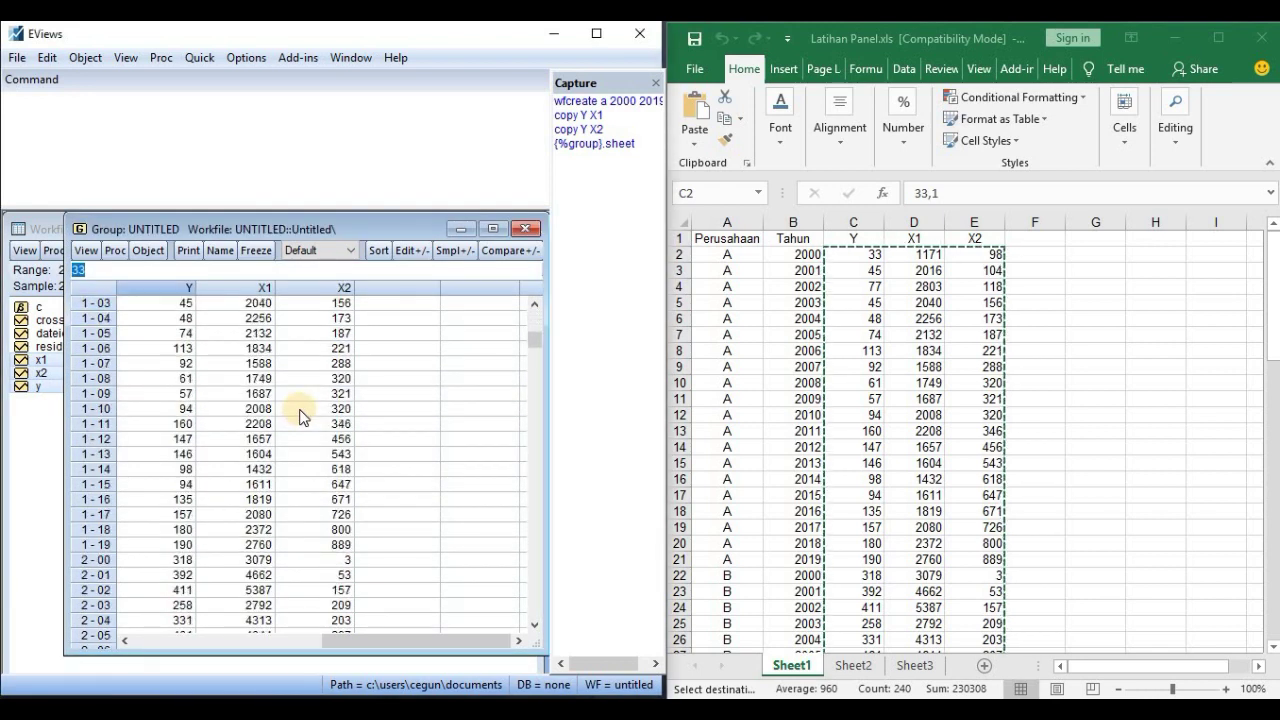
scroll(300, 405, "up", 20)
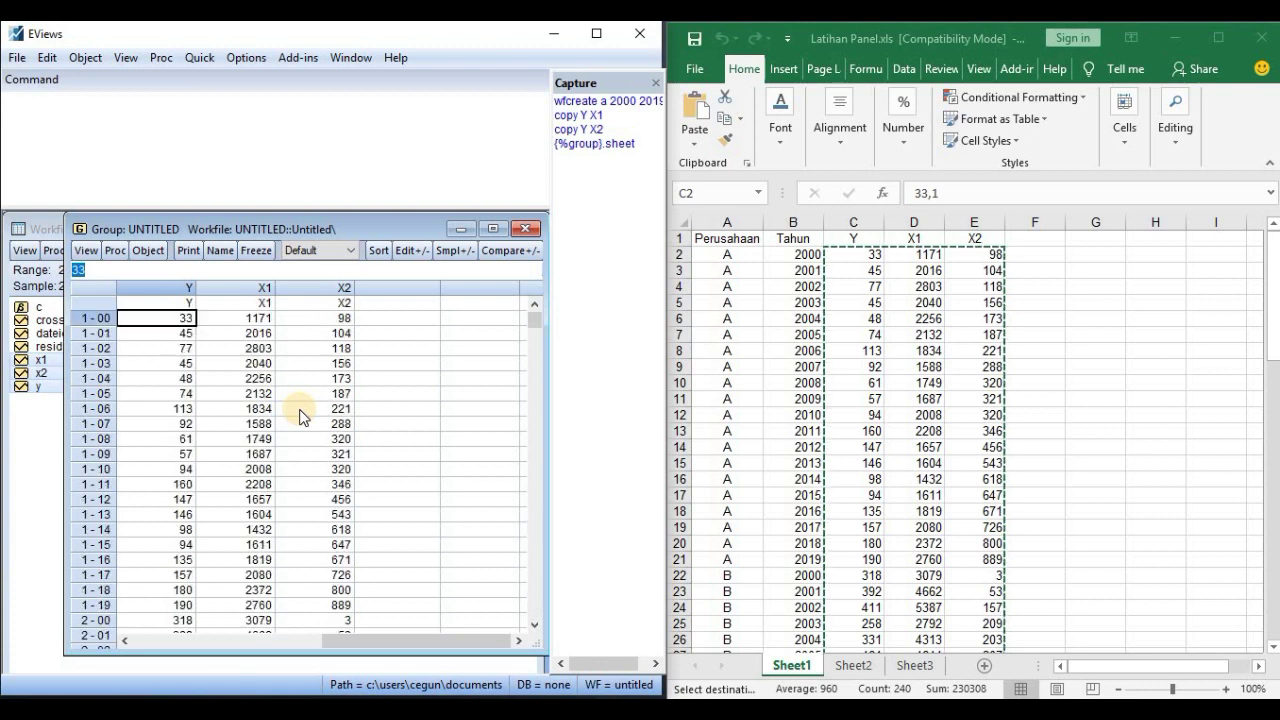
- Close the group window and confirm deleting the untitled group
left_click_drag(344, 229, 371, 232)
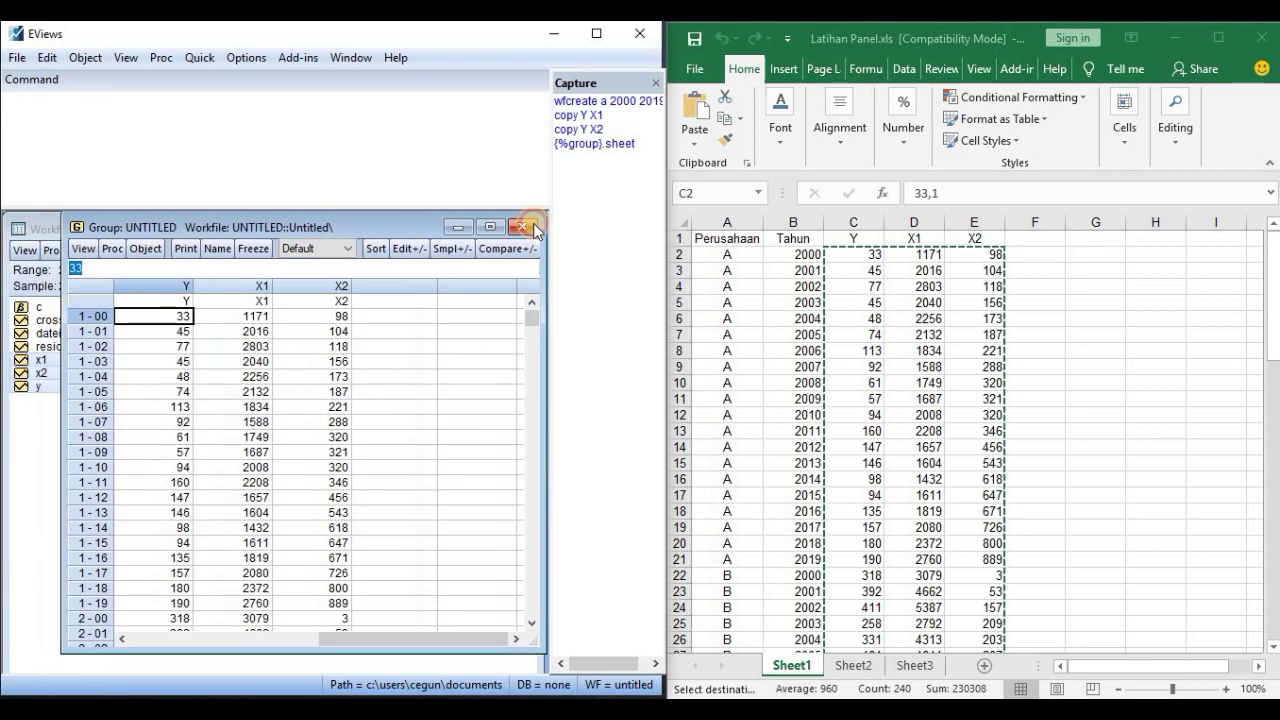
left_click(527, 231)
left_click(287, 403)
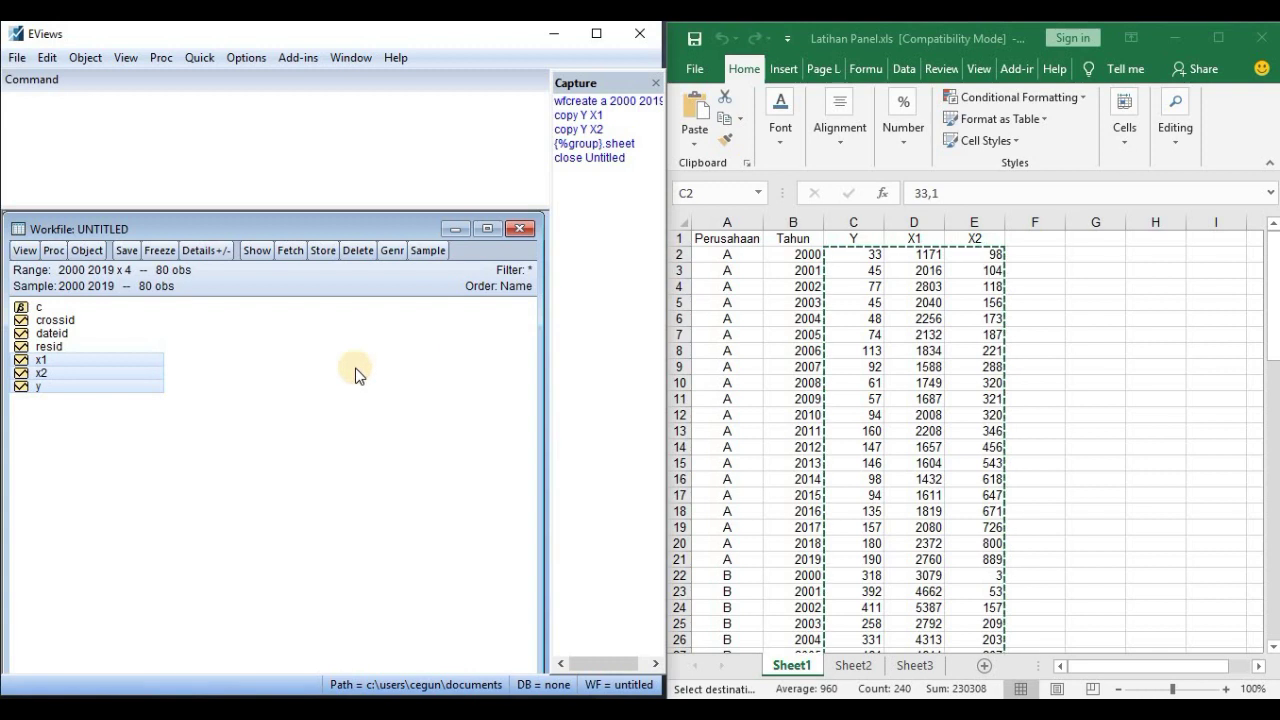
- Reopen y, x1 and x2 as a group to check the stored data, discard the untitled group and clear the series selection
right_click(120, 372)
mouse_move(268, 386)
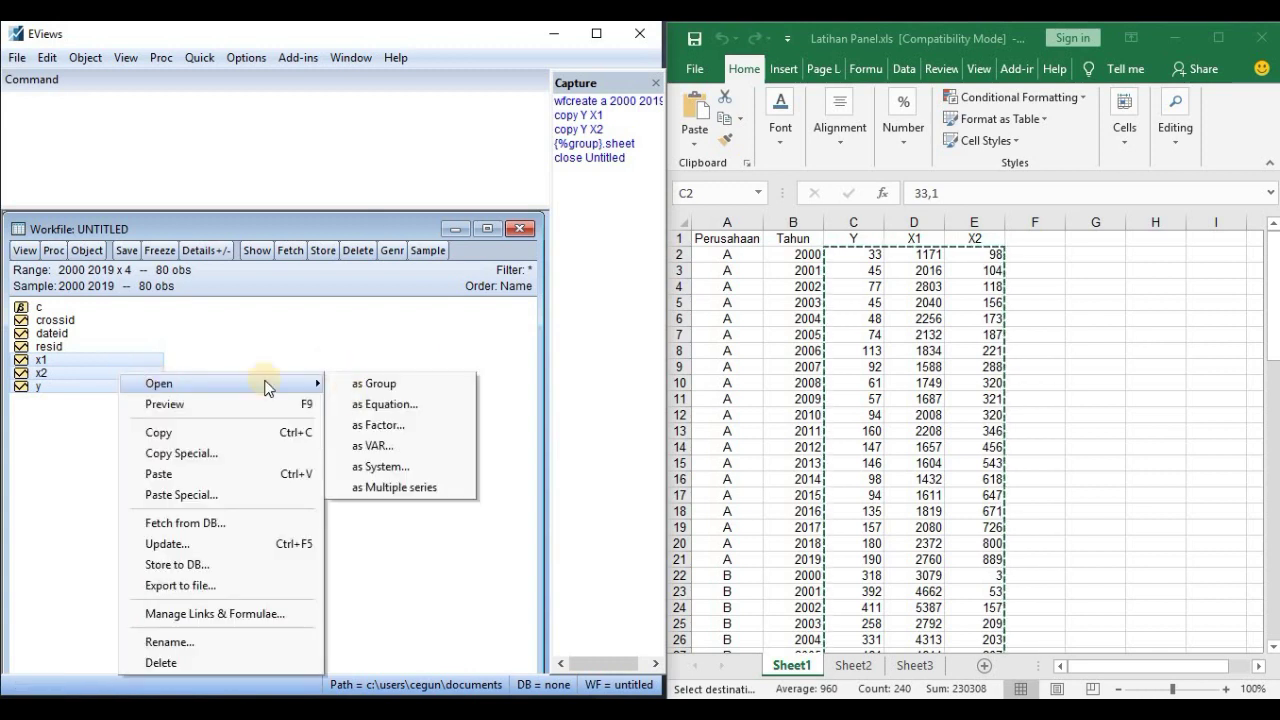
left_click(424, 383)
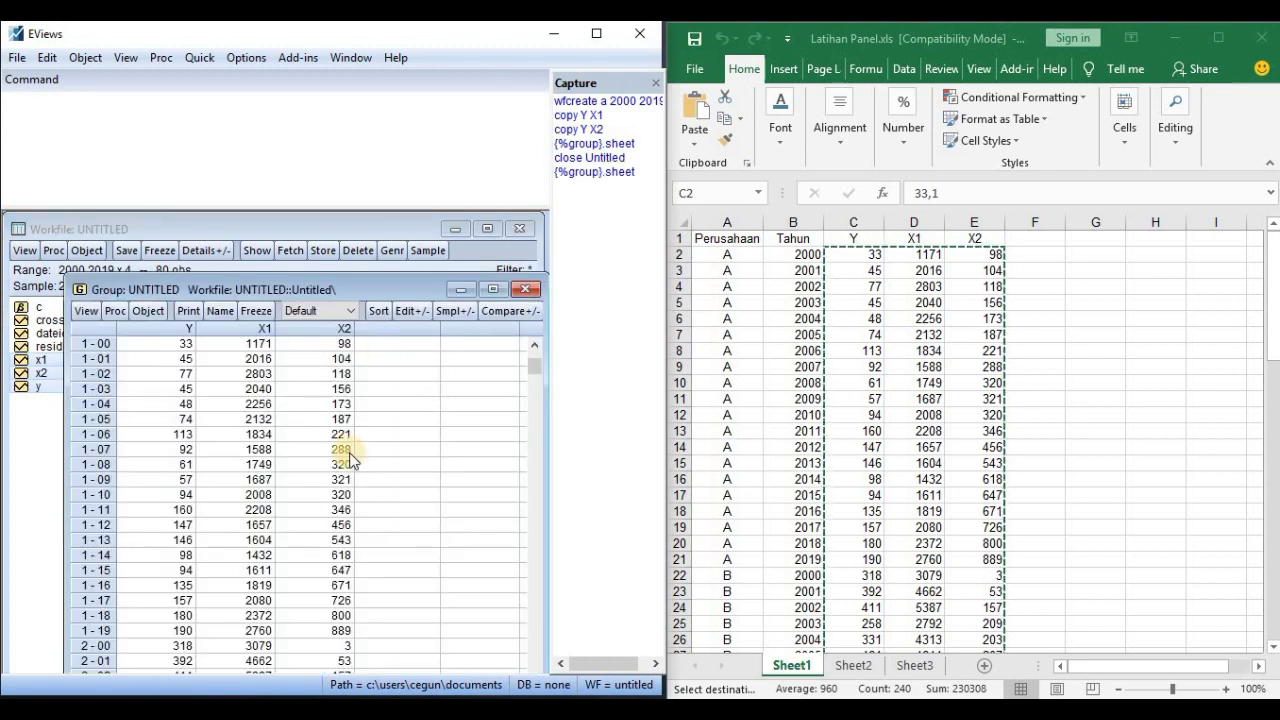
left_click(535, 292)
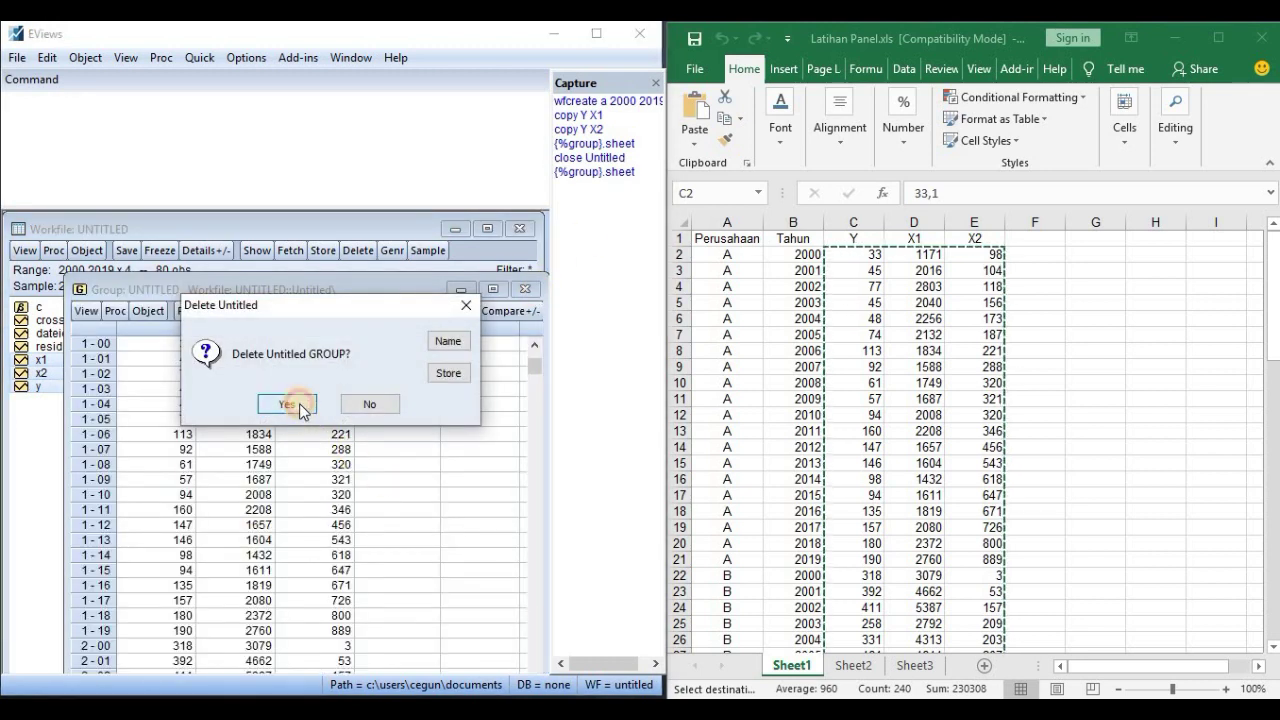
left_click(290, 404)
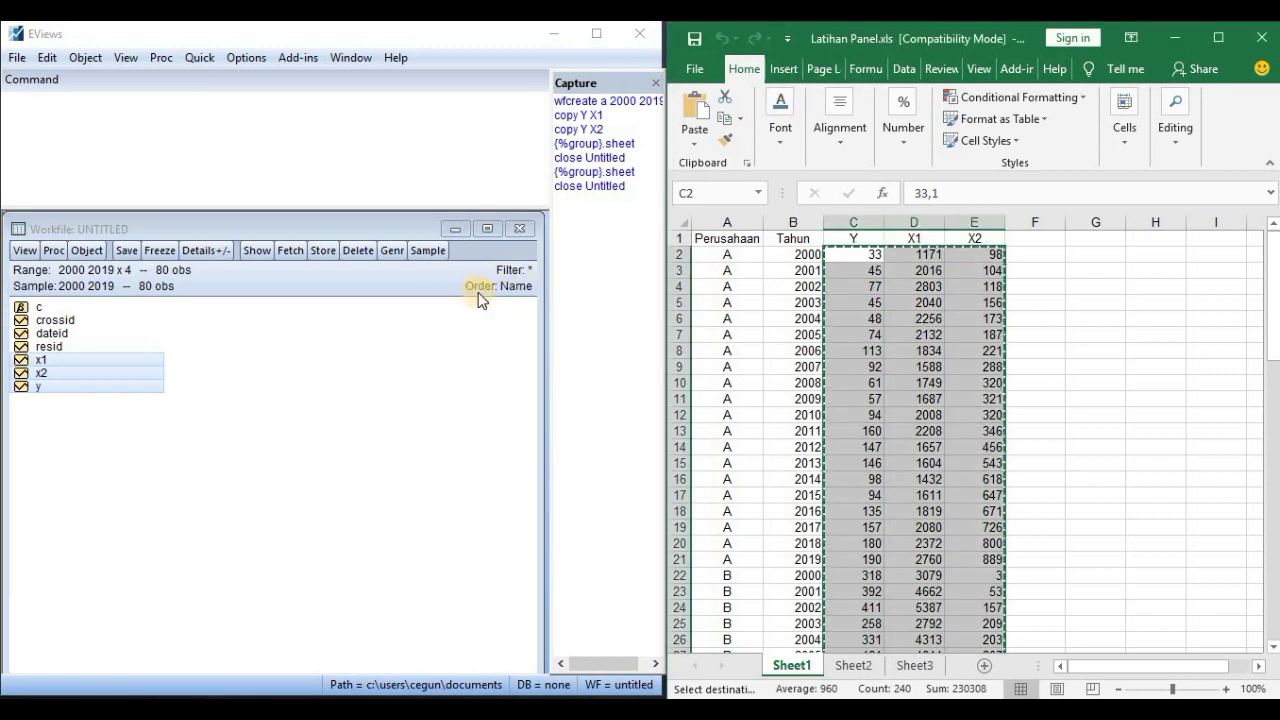
left_click(352, 383)
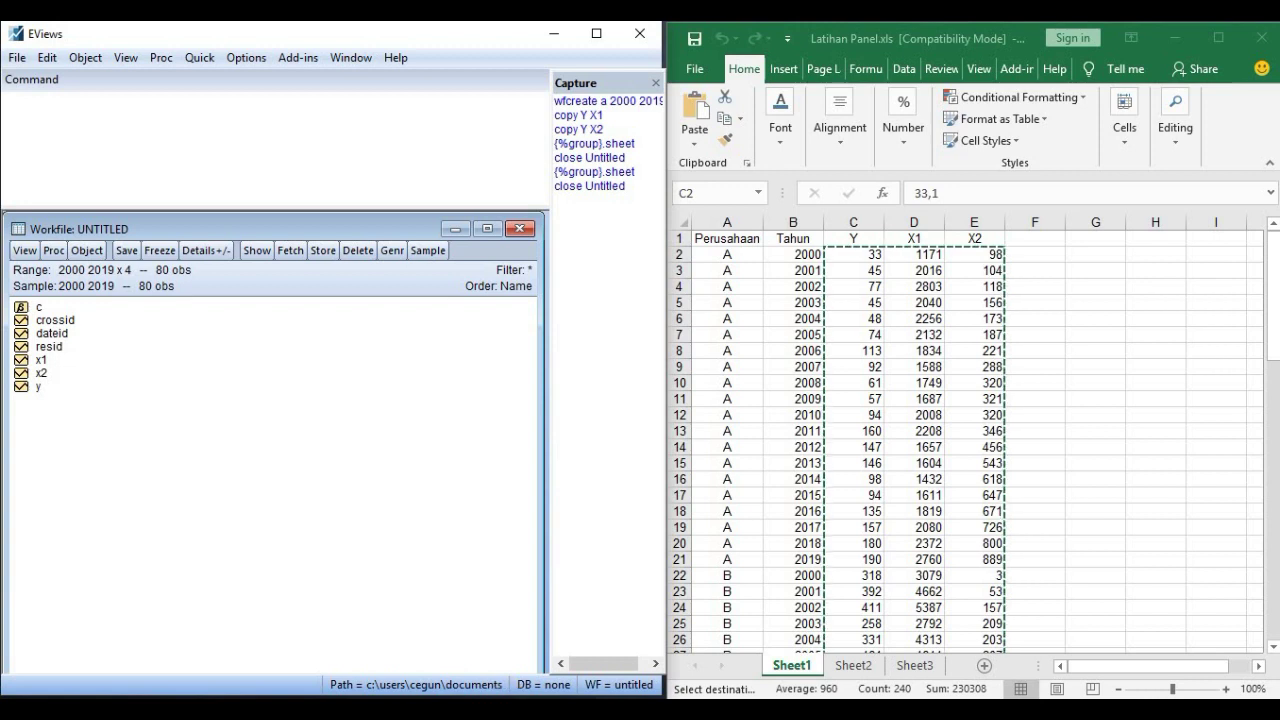
- Switch to the Word document, review the panel model approaches and the model selection tests, and highlight the UJI CHOW heading
key("alt+Tab")
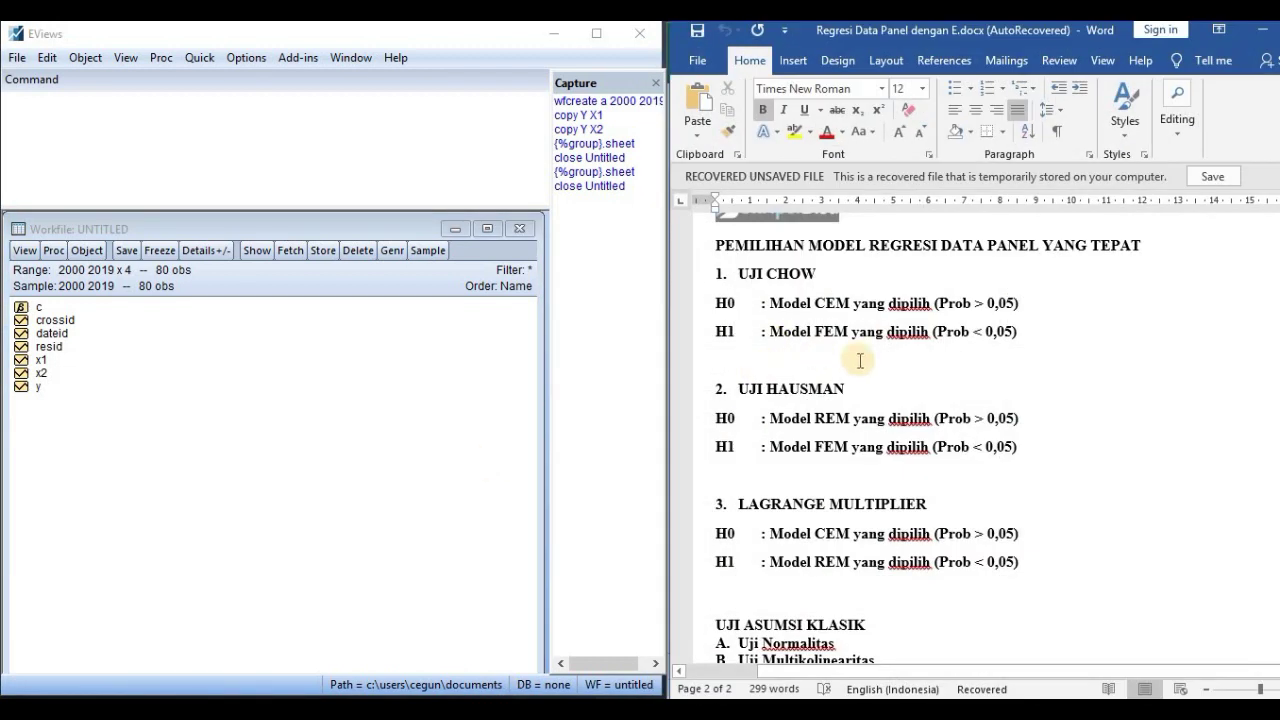
scroll(860, 360, "down", 5)
scroll(860, 360, "up", 5)
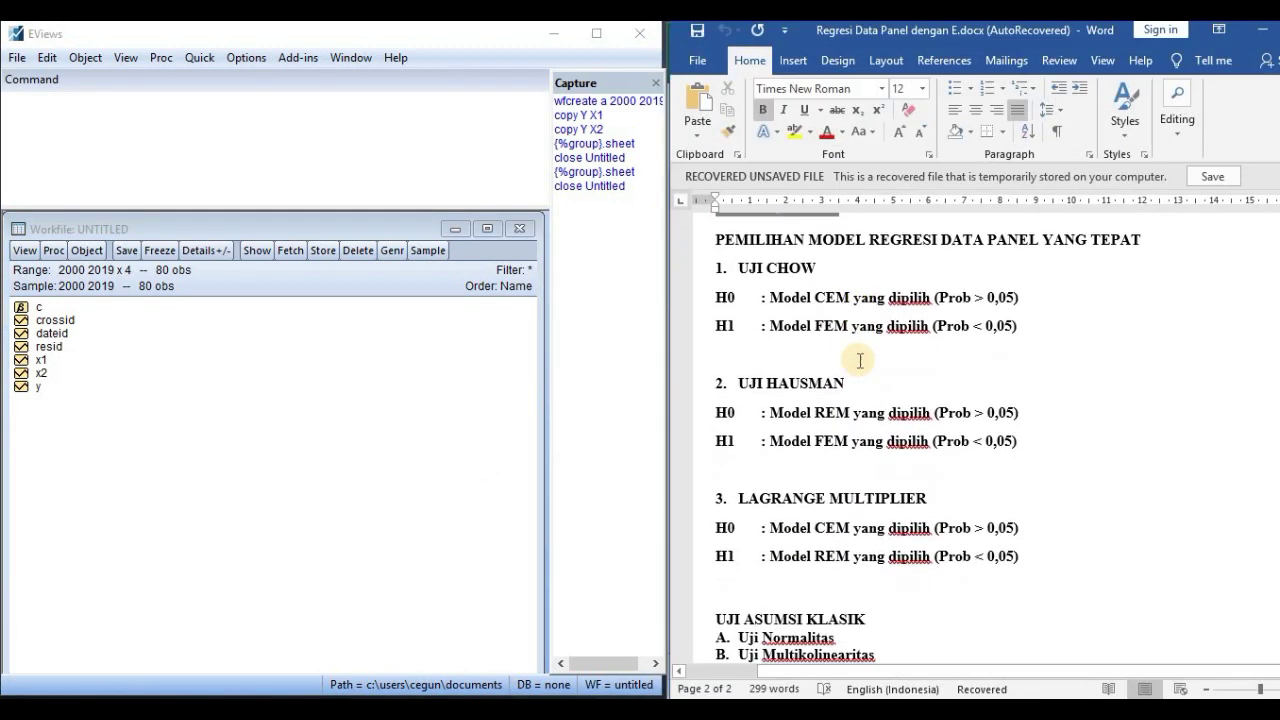
scroll(860, 360, "down", 1)
scroll(860, 361, "up", 1)
scroll(858, 360, "up", 4)
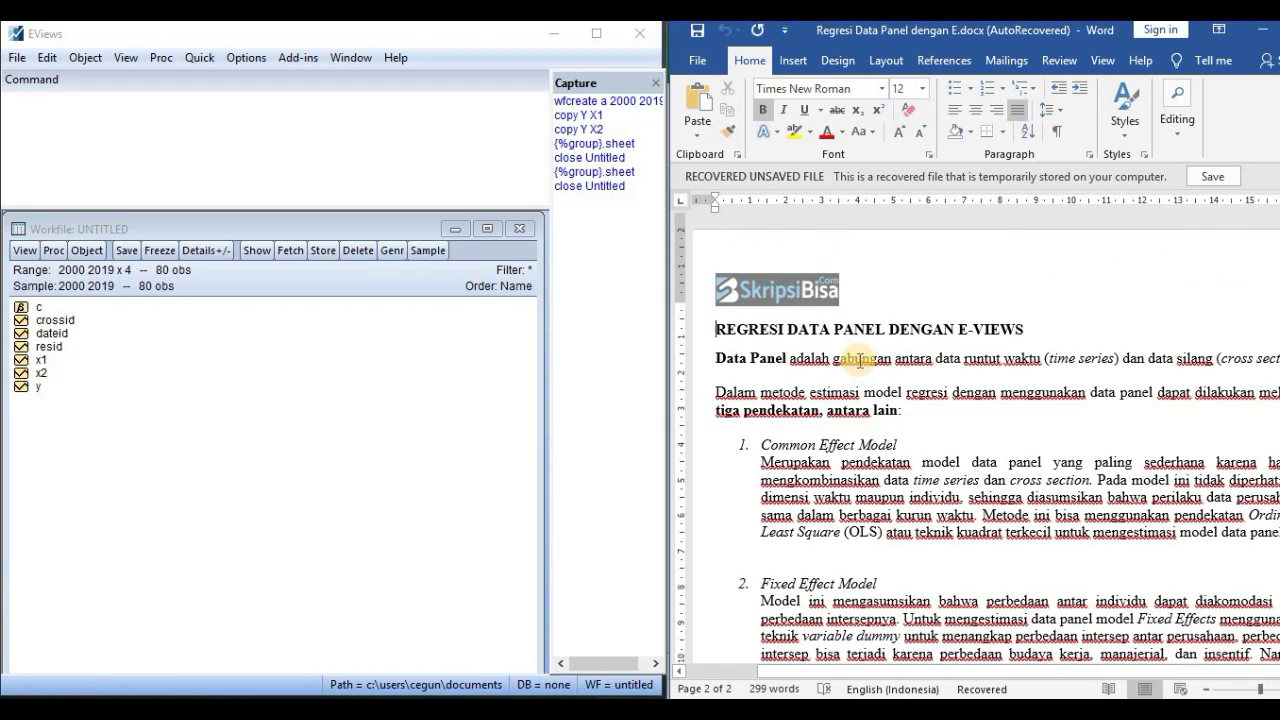
scroll(835, 355, "down", 1)
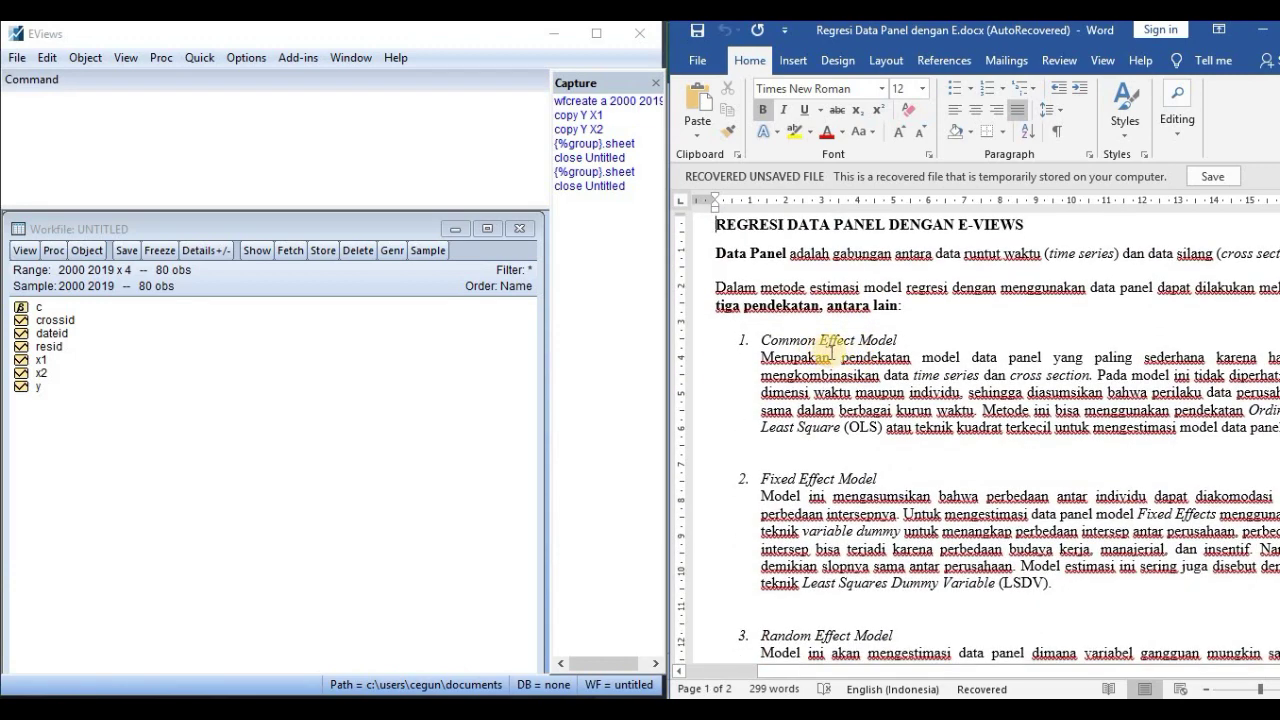
scroll(832, 349, "down", 4)
scroll(842, 286, "down", 1)
scroll(842, 286, "down", 8)
scroll(842, 286, "up", 4)
scroll(842, 286, "down", 1)
left_click(788, 281)
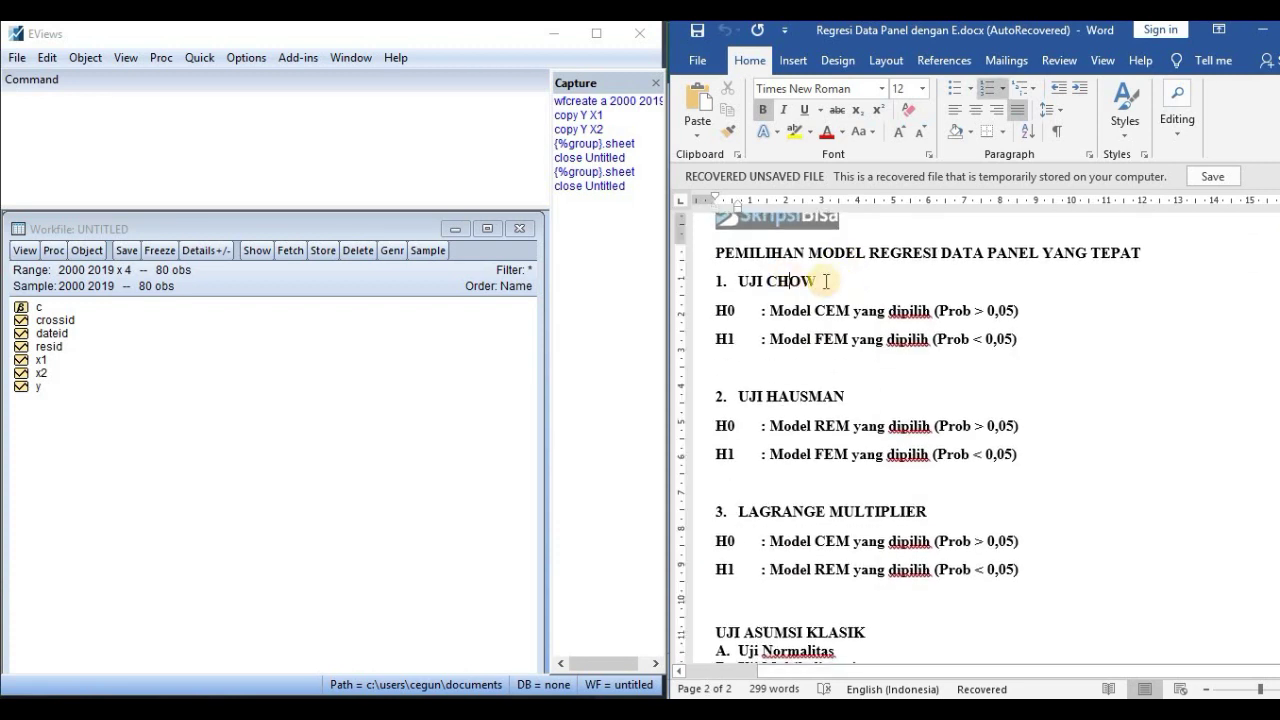
left_click_drag(822, 281, 744, 281)
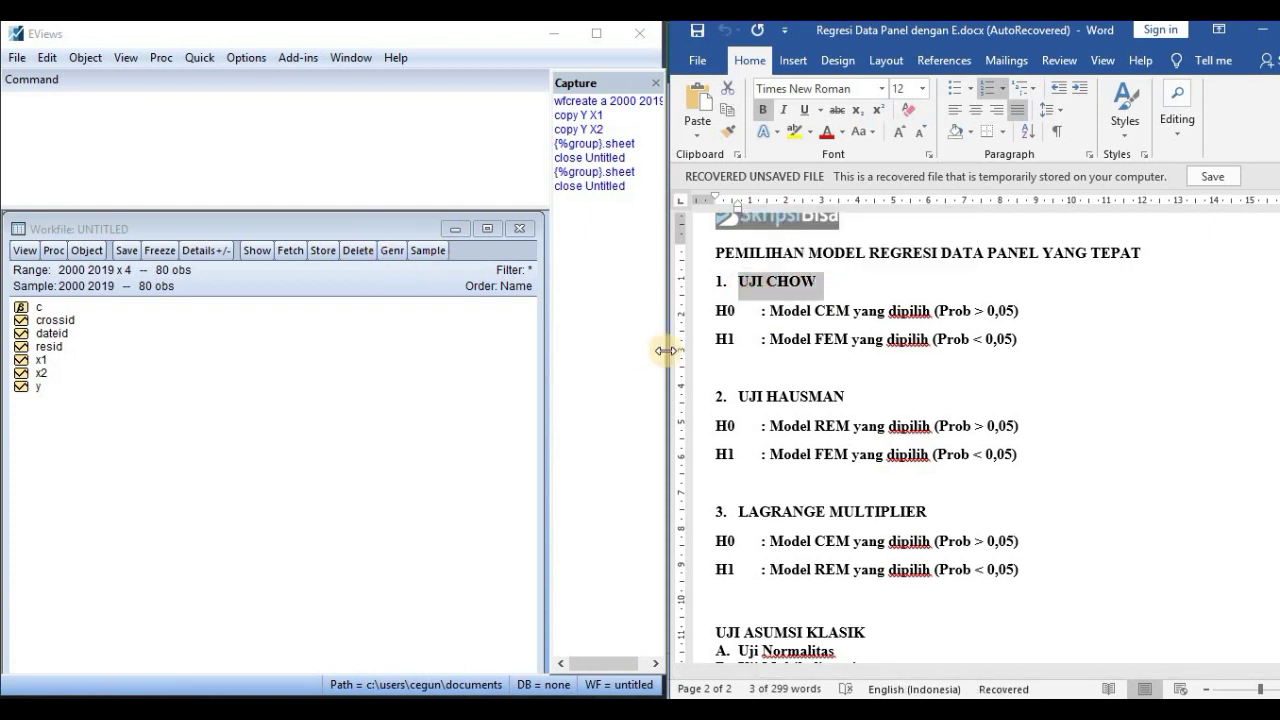
- Switch back to the EViews workfile and open y, x1 and x2 together as an equation for estimation
left_click(830, 314)
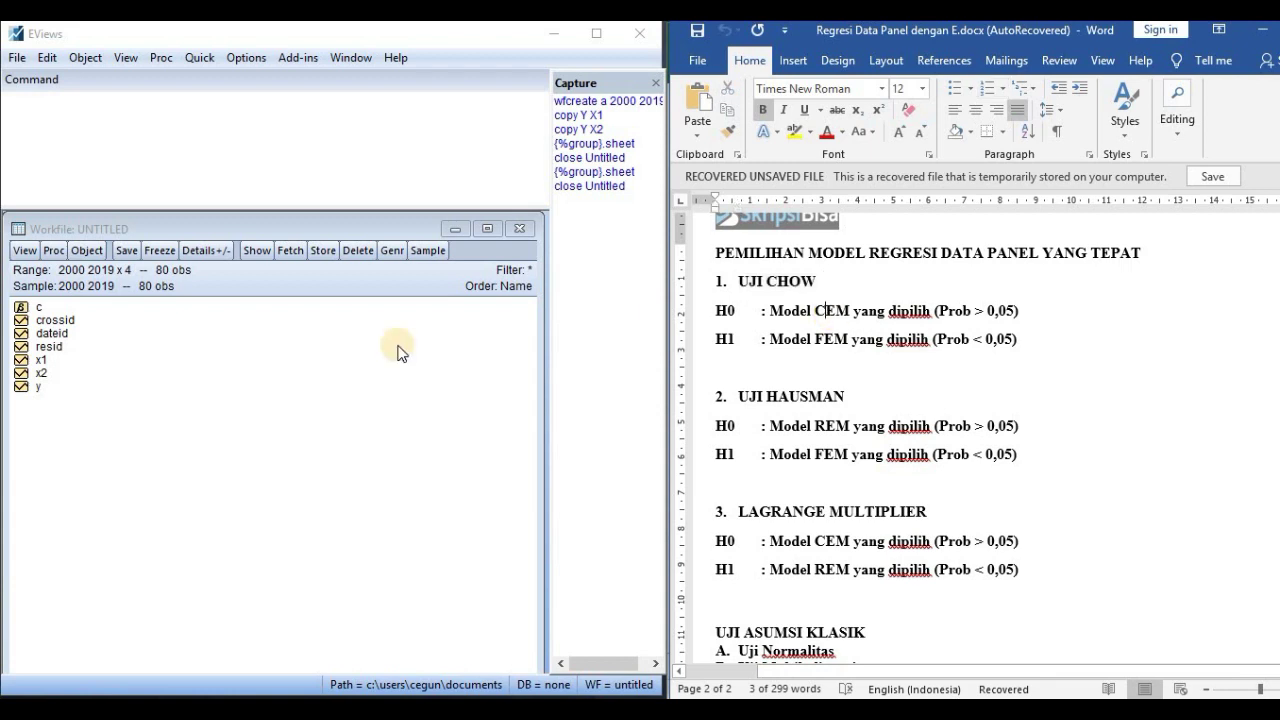
left_click(322, 225)
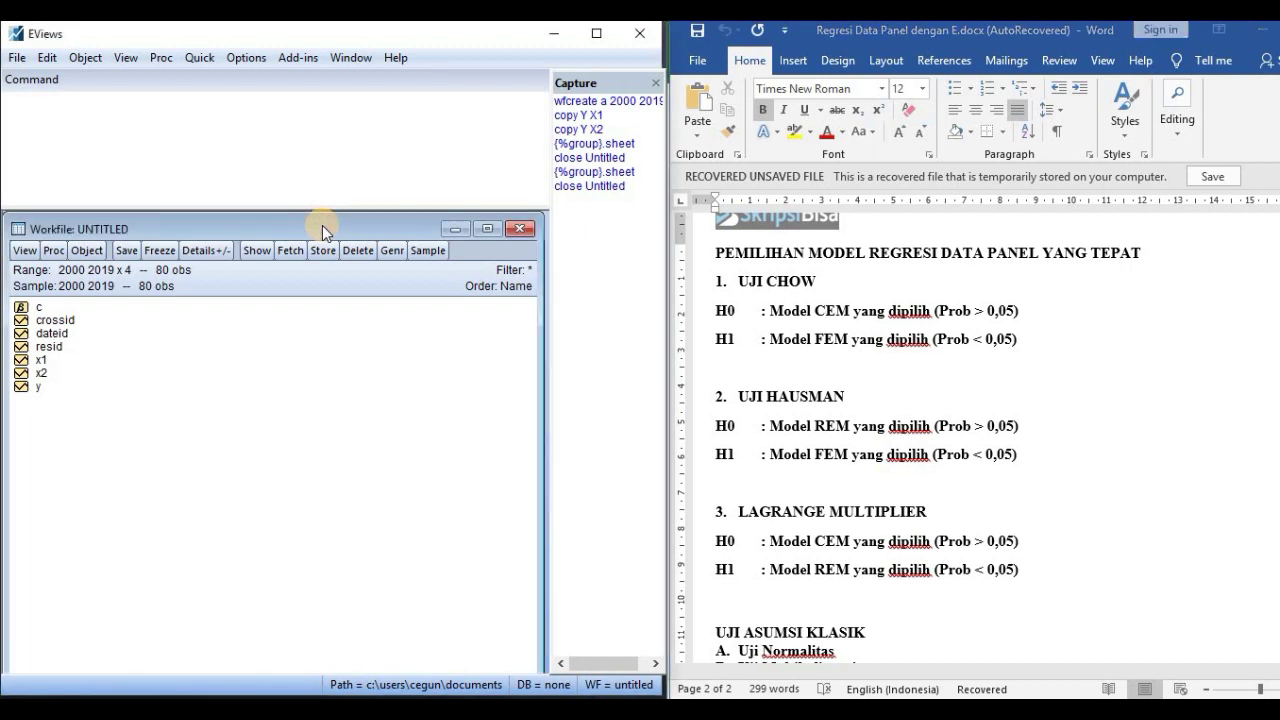
left_click(33, 390)
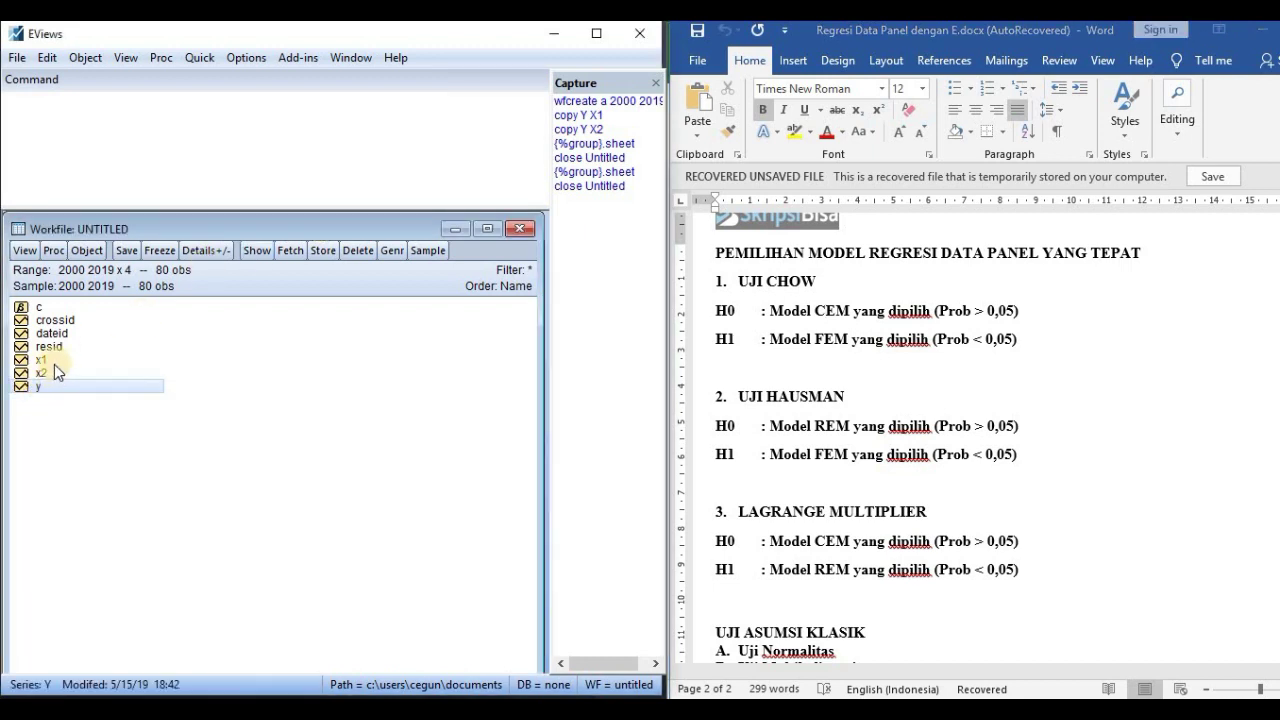
left_click(46, 361, "ctrl")
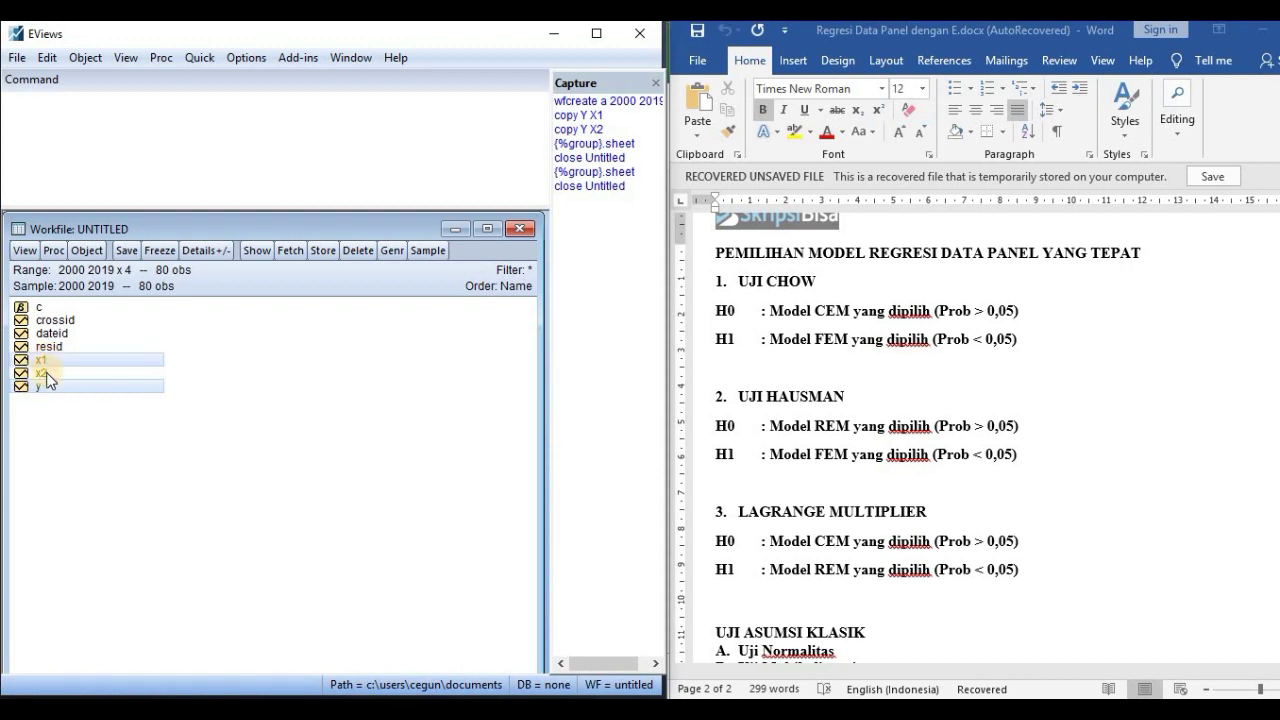
left_click(46, 373, "ctrl")
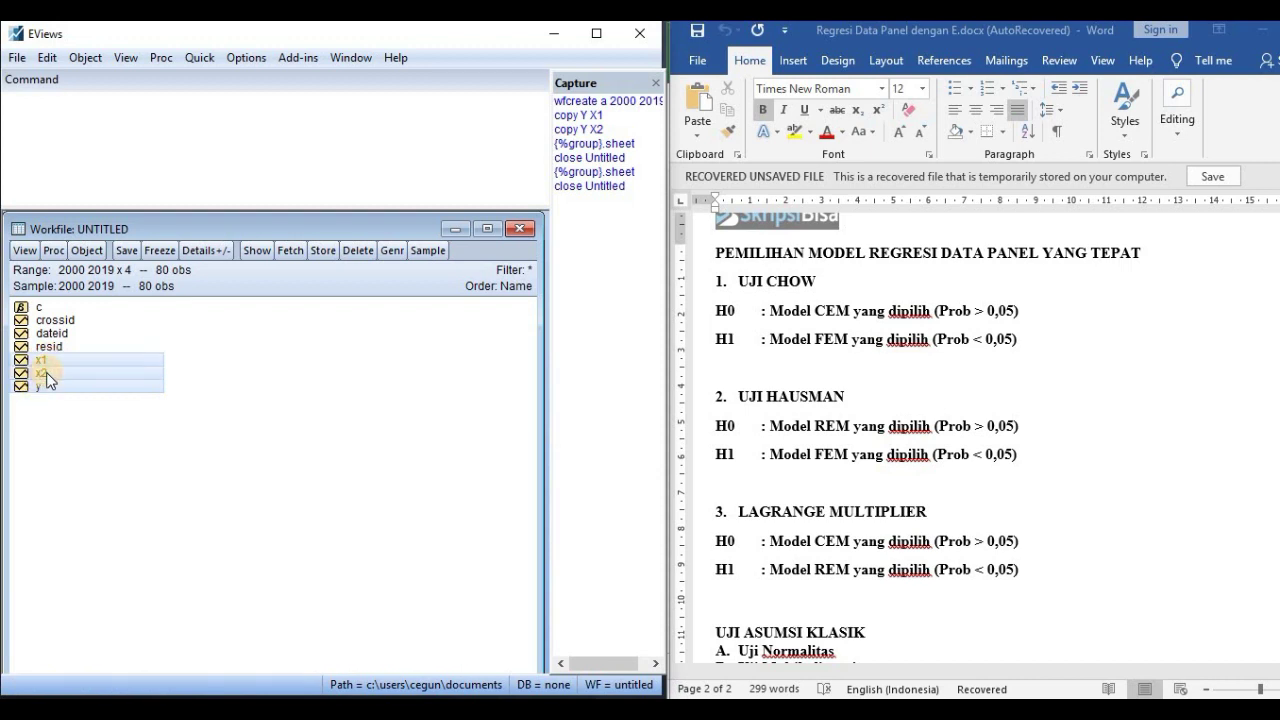
right_click(97, 361)
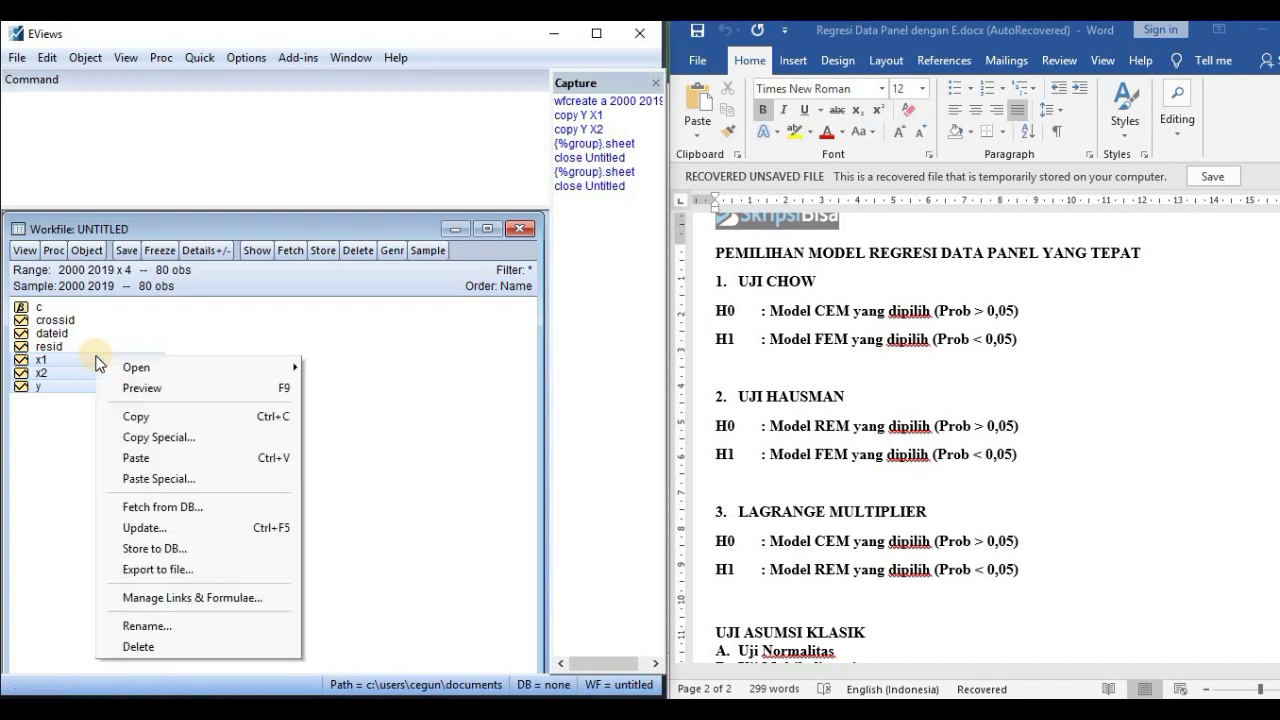
mouse_move(194, 367)
left_click(345, 388)
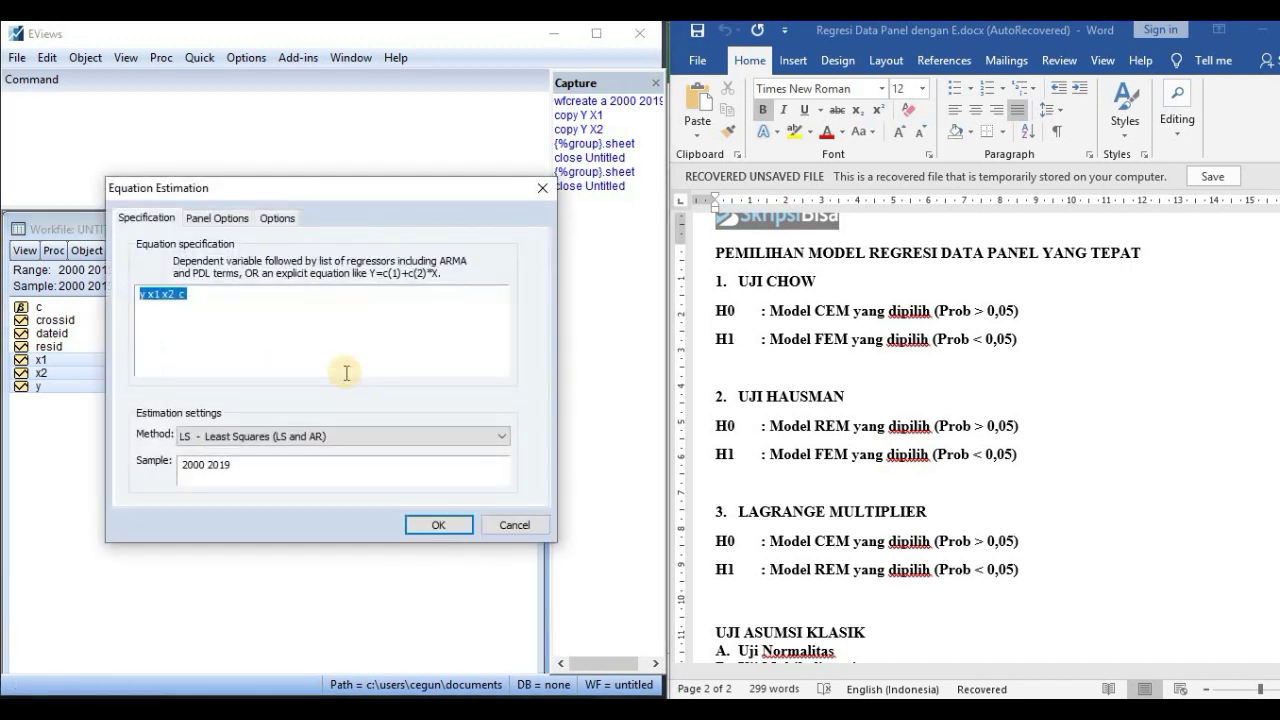
left_click_drag(389, 186, 473, 189)
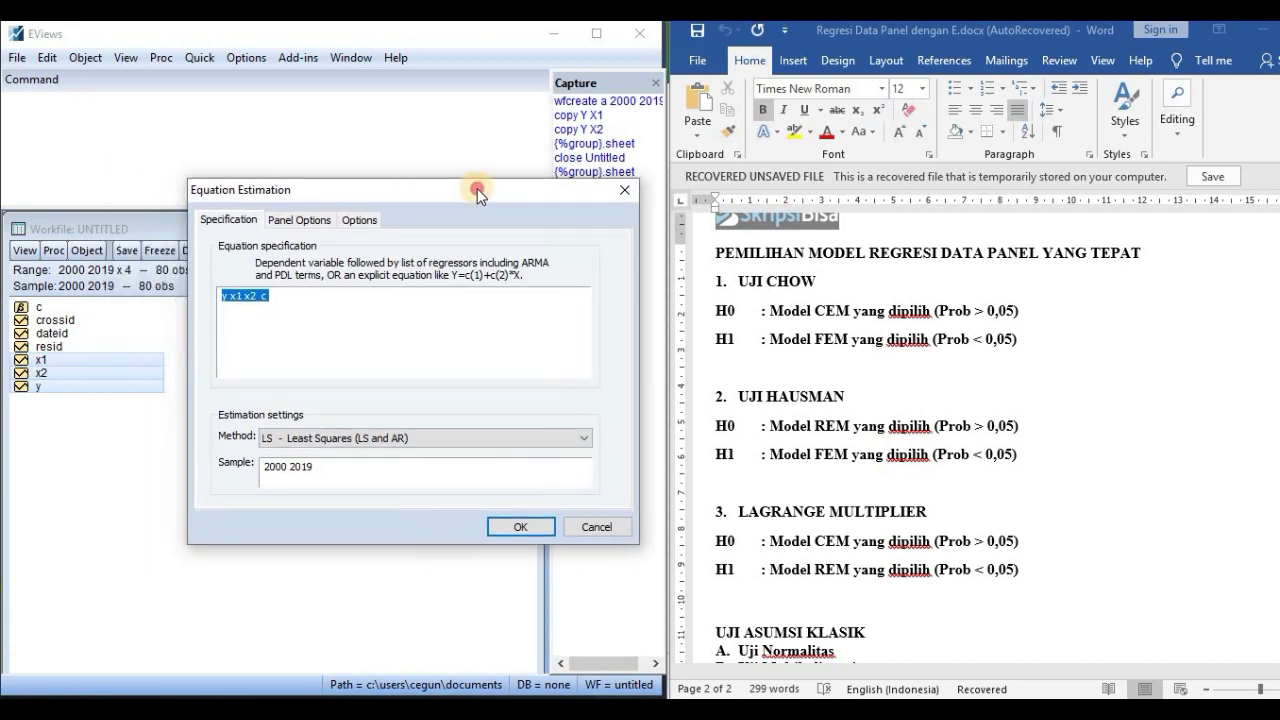
- Move the constant c directly behind the dependent variable so the equation specification reads y c x1 x2
mouse_move(272, 298)
left_mouse_down()
mouse_move(225, 297)
mouse_move(275, 297)
left_mouse_up()
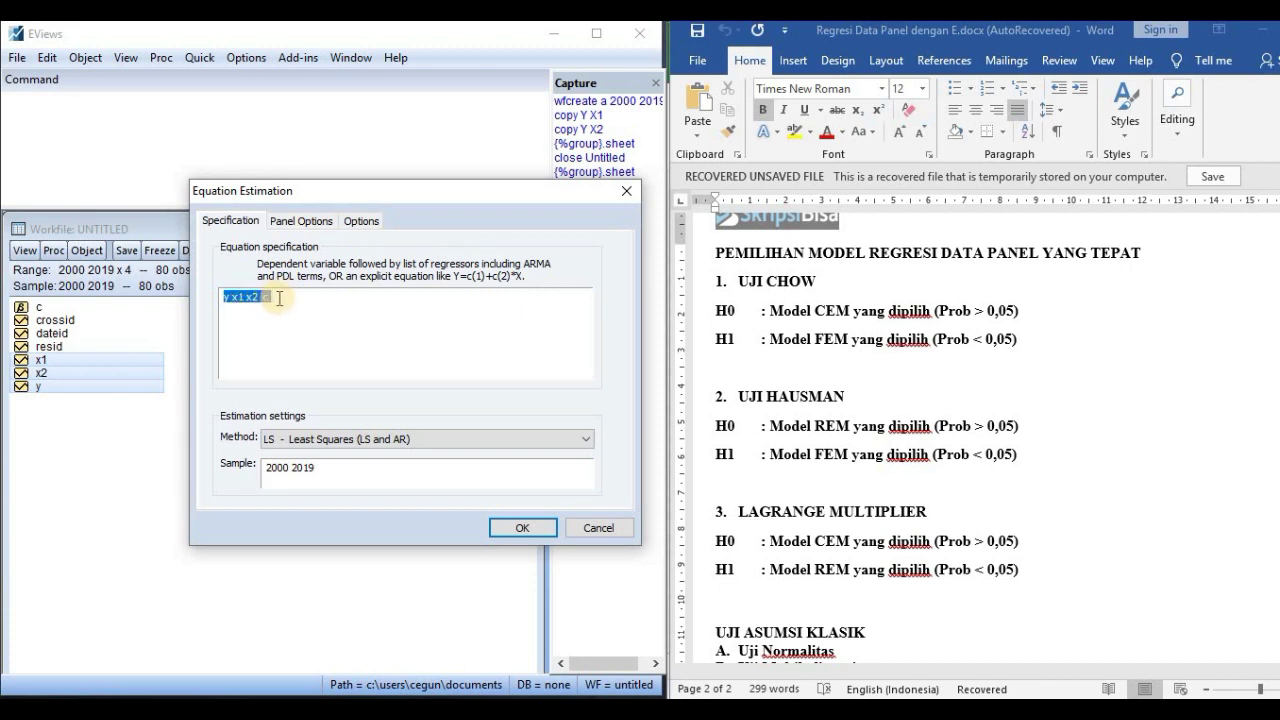
left_click(280, 298)
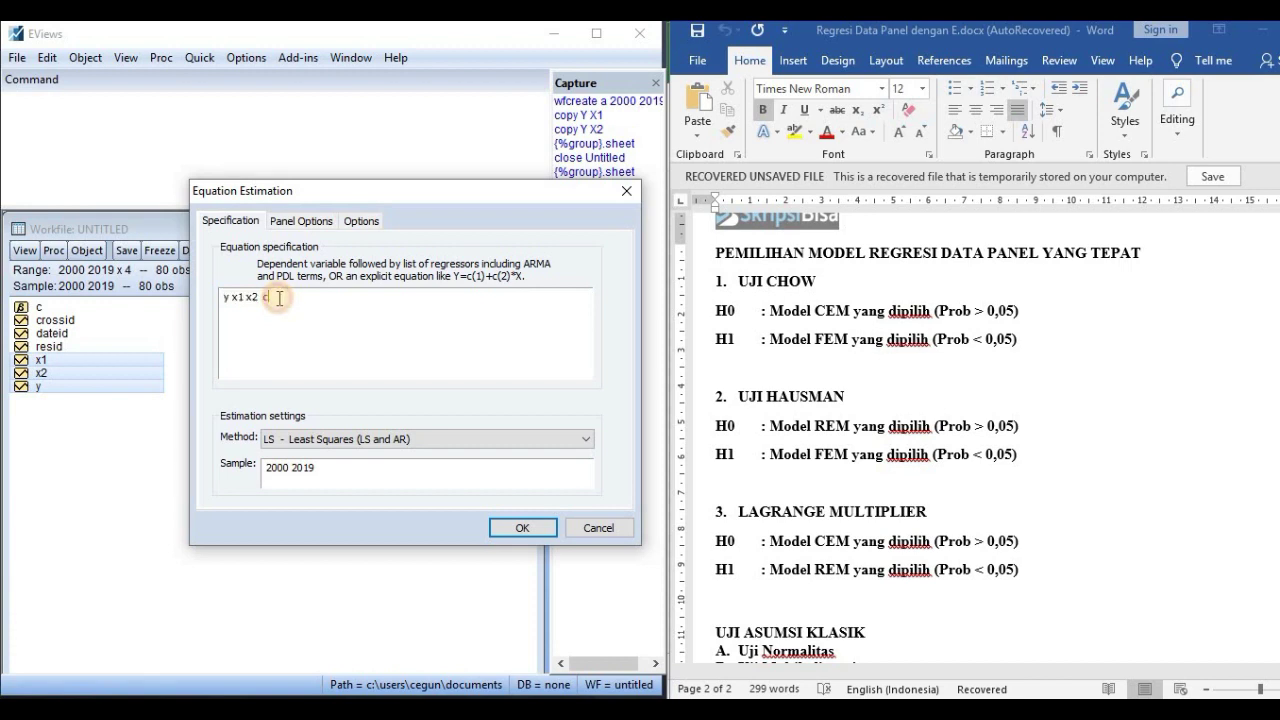
left_click_drag(262, 297, 282, 296)
left_click(231, 298)
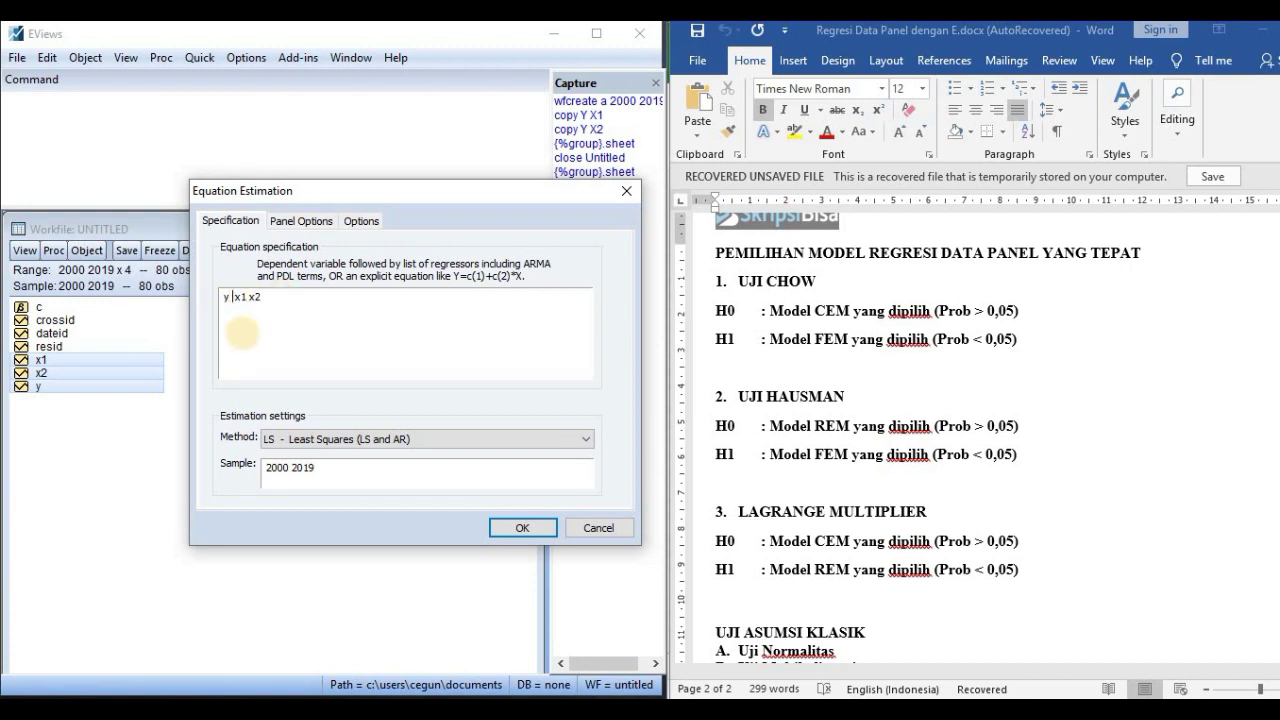
type("c")
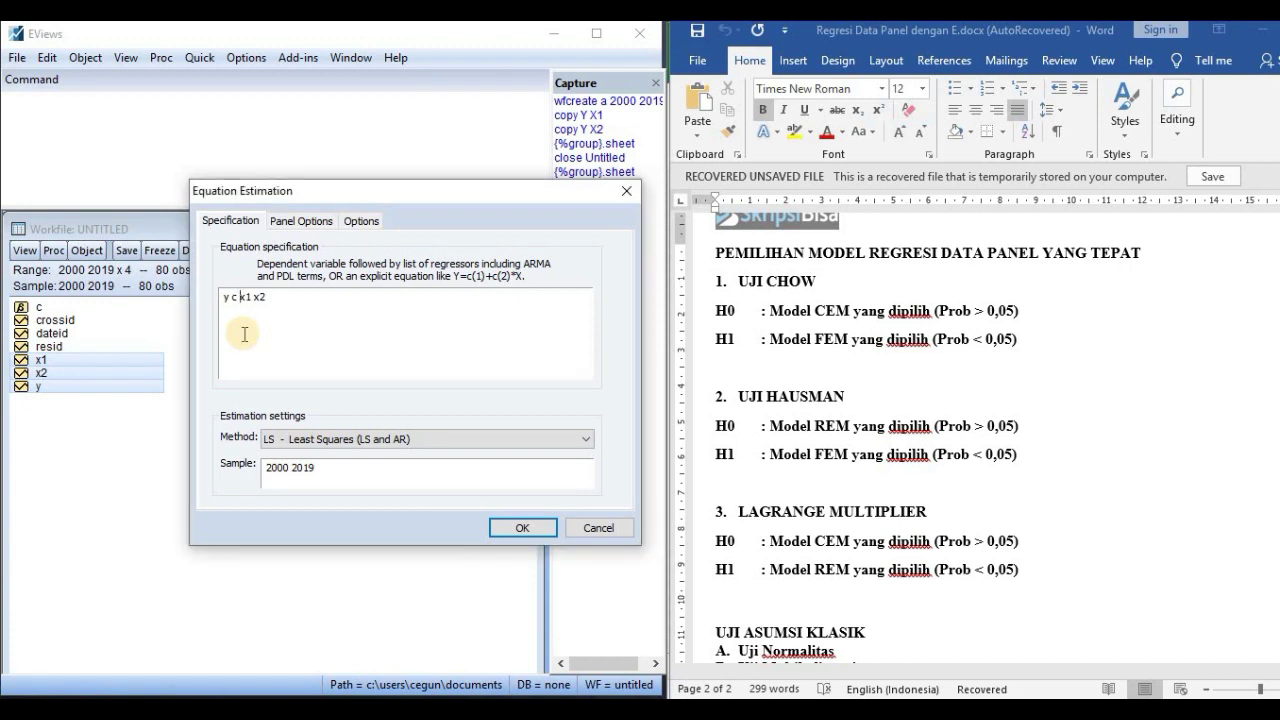